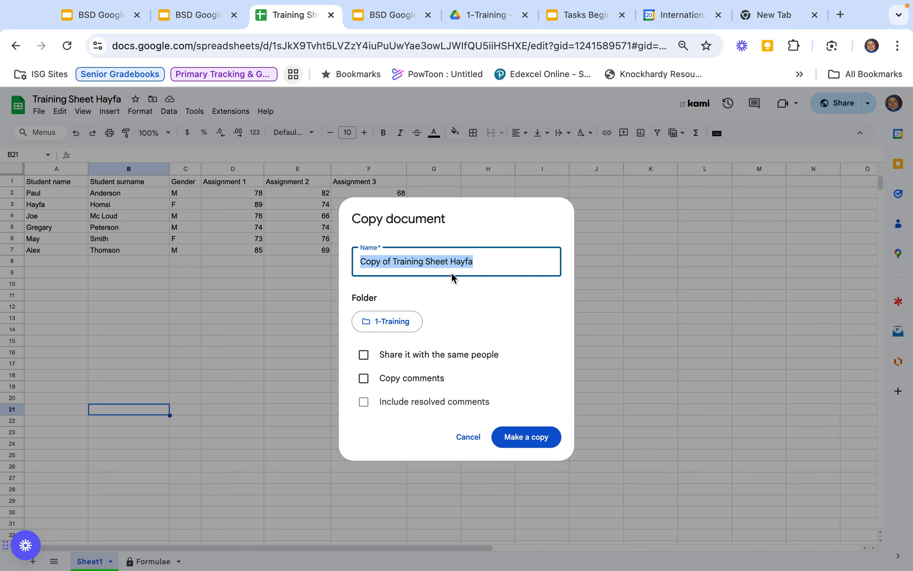
{"action": "left_click", "coordinate": [394, 323]}
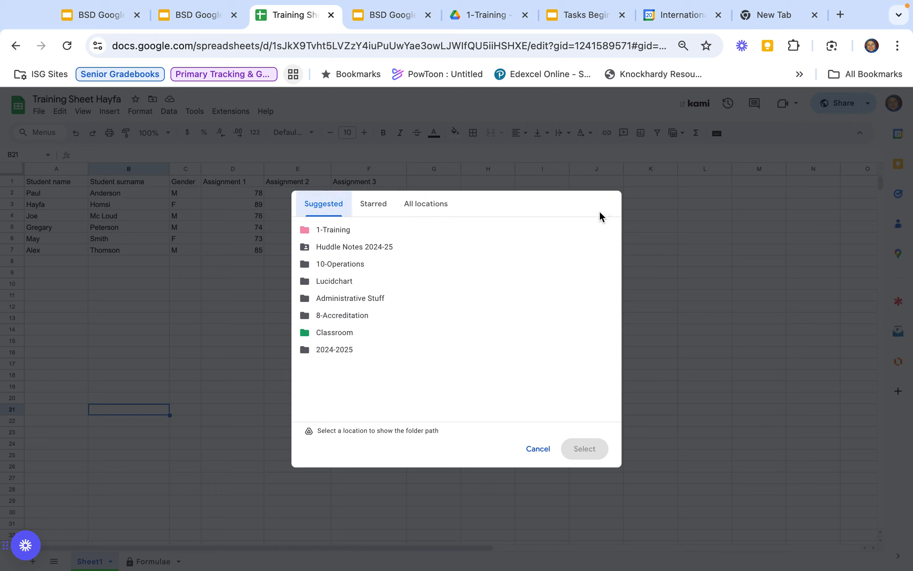
{"action": "left_click", "coordinate": [539, 450]}
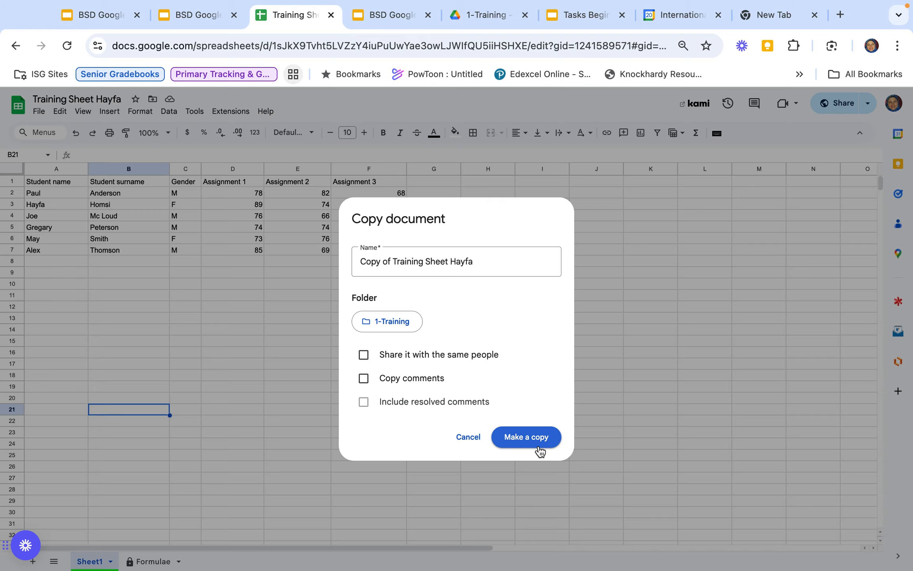
{"action": "left_click", "coordinate": [470, 439]}
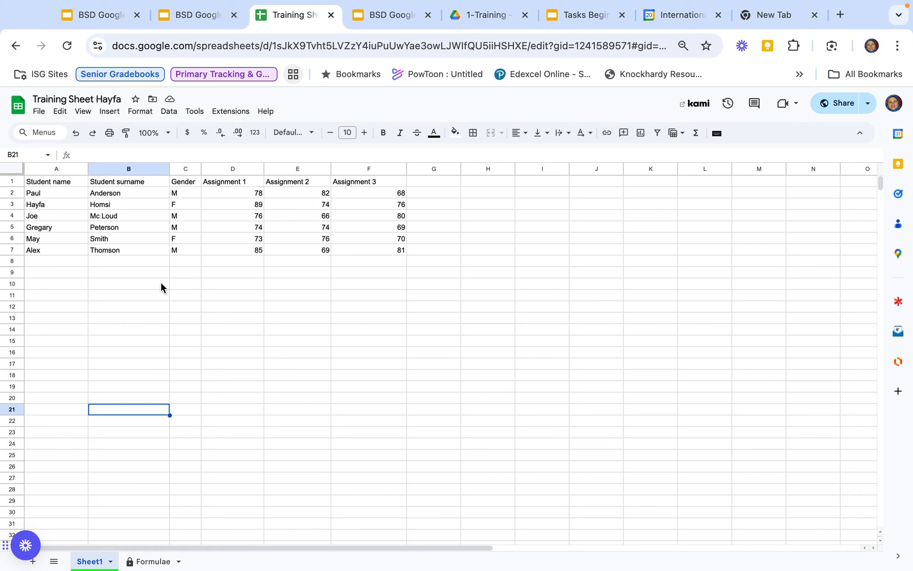
Make the header row A1:F1 bold.
{"action": "left_click_drag", "start_coordinate": [41, 185], "coordinate": [387, 182]}
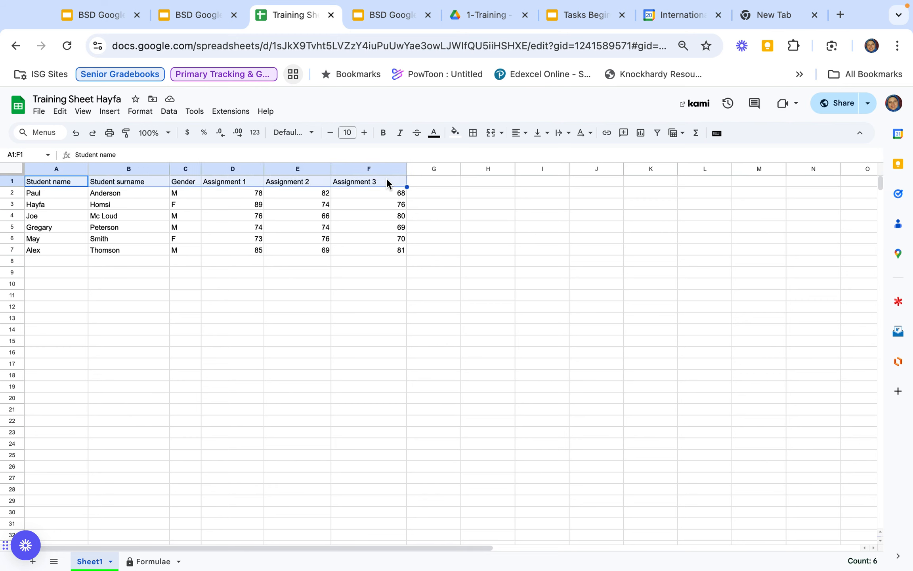
{"action": "left_click", "coordinate": [384, 133]}
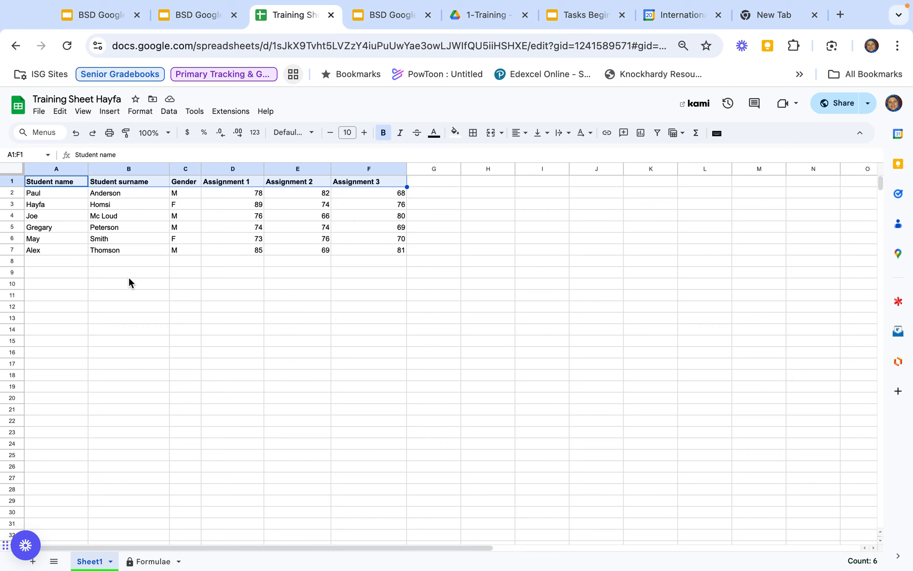
Try centre alignment on the whole Student name column and undo it.
{"action": "left_click_drag", "start_coordinate": [68, 198], "coordinate": [69, 254]}
{"action": "left_click", "coordinate": [60, 169]}
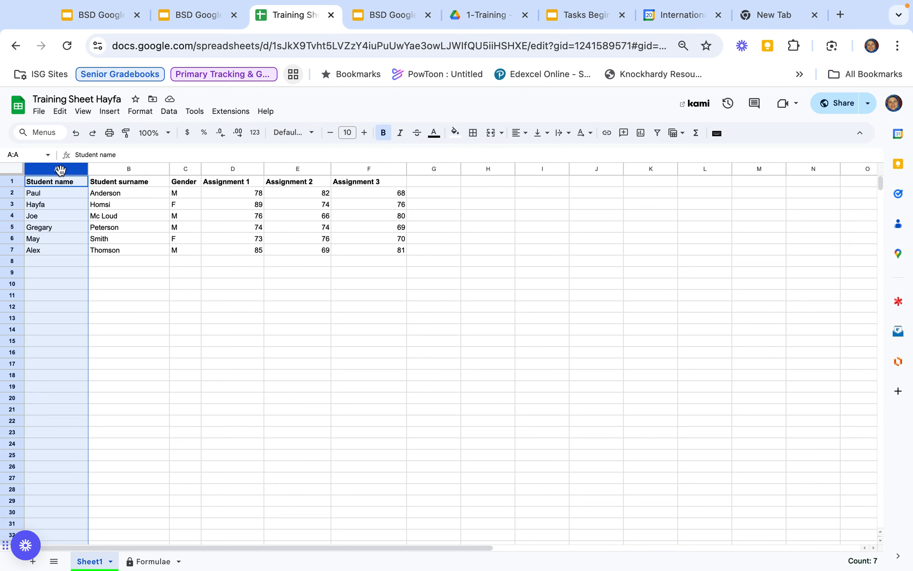
{"action": "left_click", "coordinate": [526, 139]}
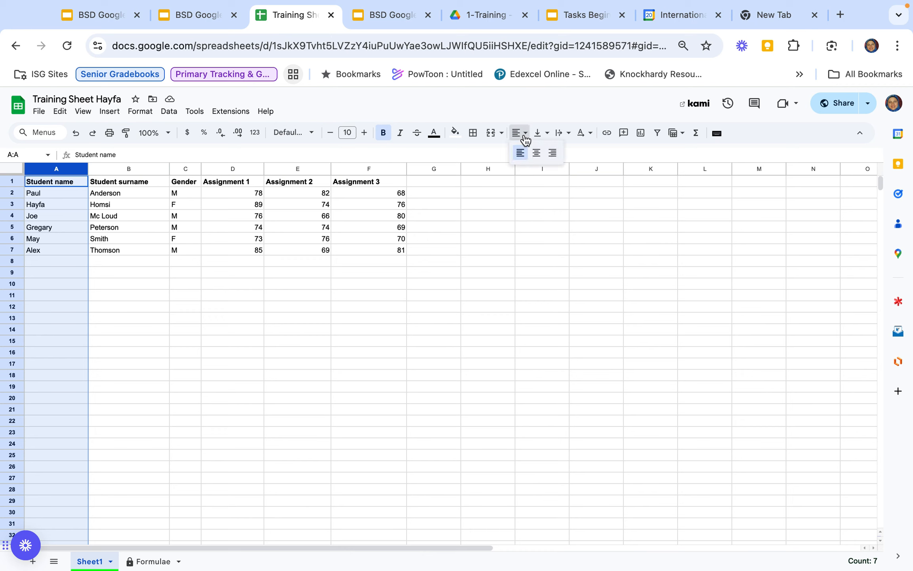
{"action": "left_click", "coordinate": [537, 154]}
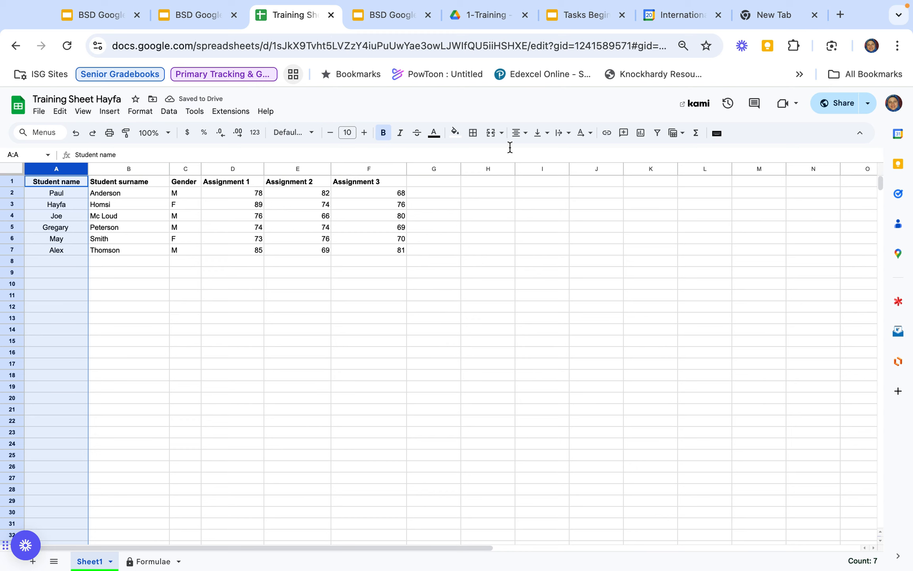
{"action": "left_click", "coordinate": [76, 133]}
{"action": "left_click", "coordinate": [157, 318]}
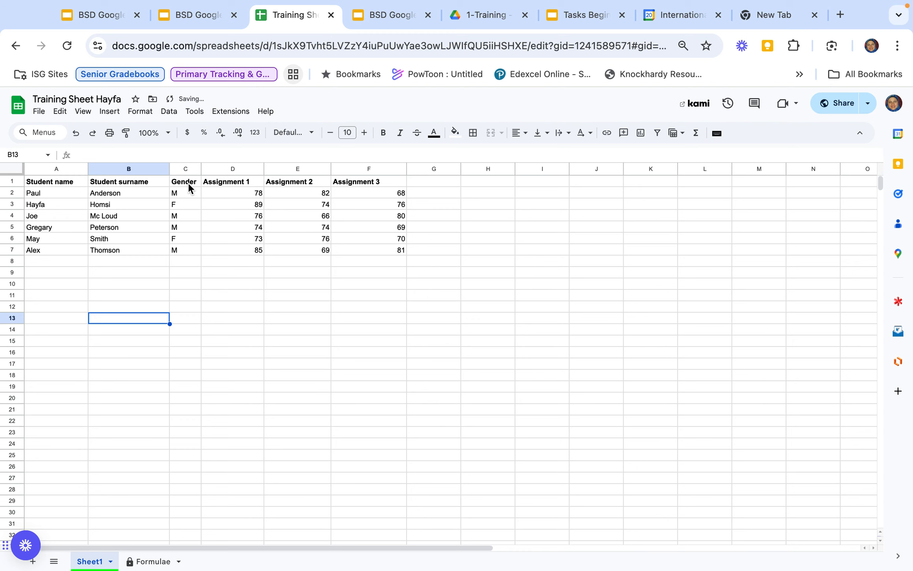
Centre the contents of the three assignment columns, D to F, horizontally.
{"action": "left_click_drag", "start_coordinate": [228, 168], "coordinate": [376, 174]}
{"action": "left_click", "coordinate": [525, 134]}
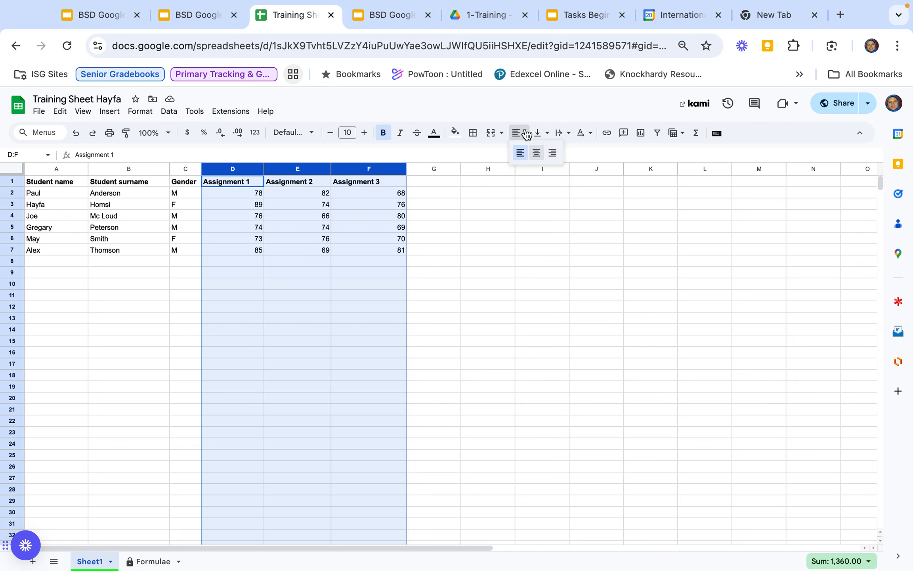
{"action": "left_click", "coordinate": [540, 154]}
{"action": "left_click", "coordinate": [523, 288]}
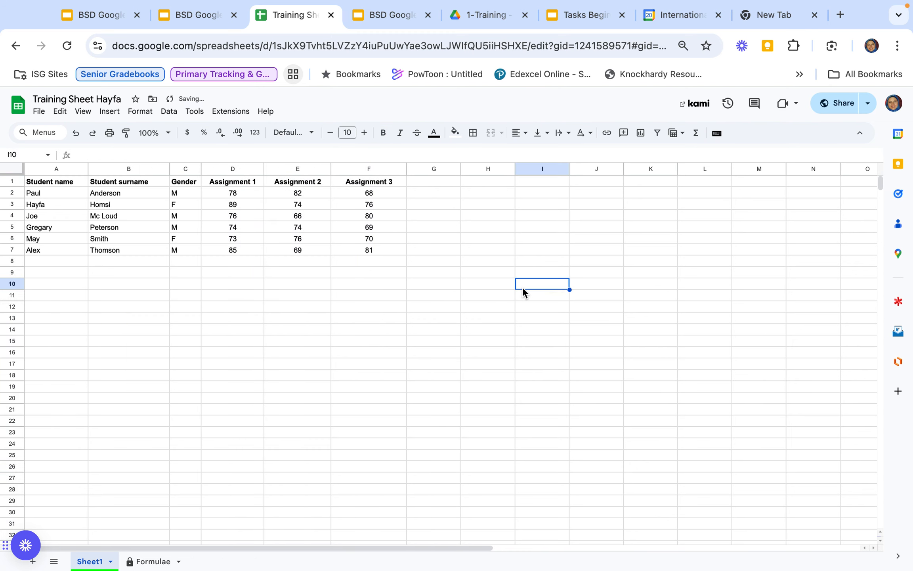
Centre the contents of the Gender column horizontally.
{"action": "left_click", "coordinate": [177, 166]}
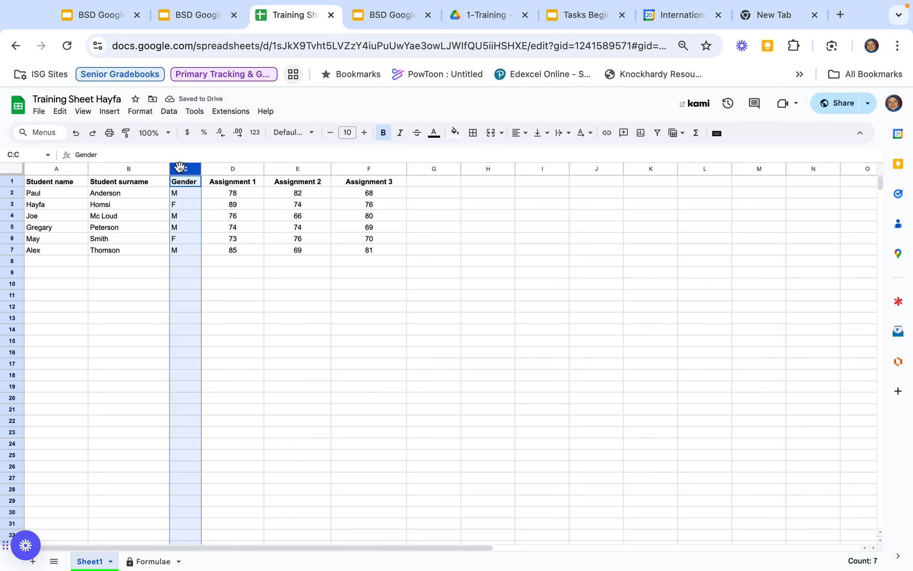
{"action": "left_click", "coordinate": [525, 137]}
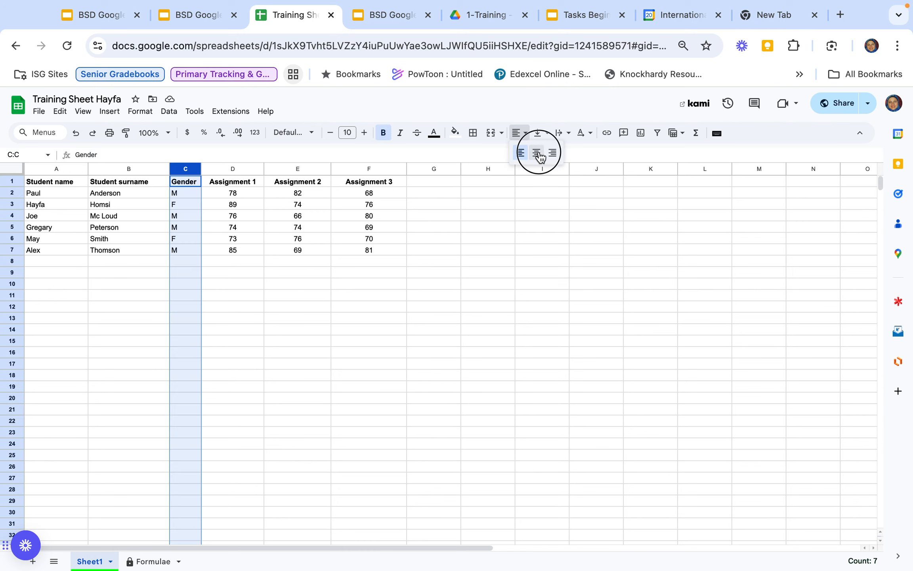
{"action": "left_click", "coordinate": [538, 153]}
{"action": "left_click", "coordinate": [513, 240]}
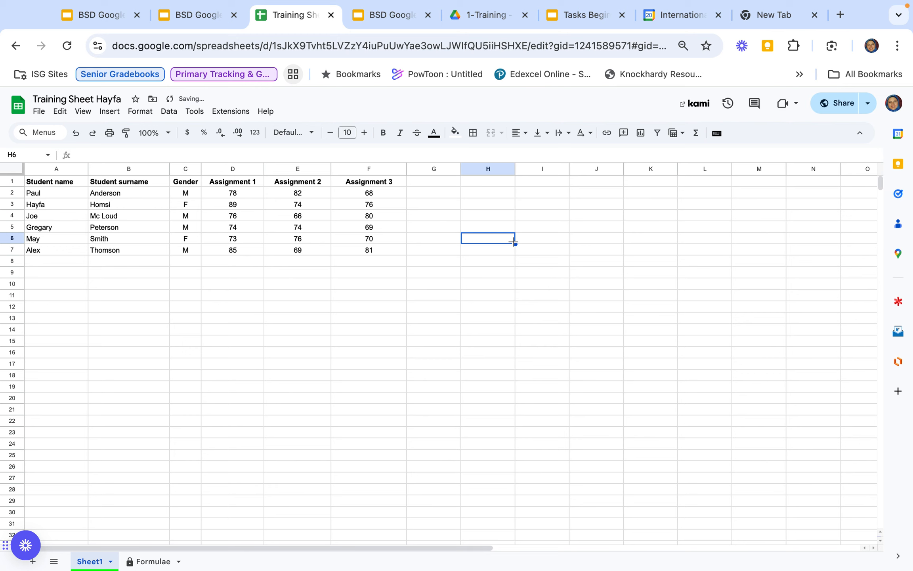
Apply borders around all cells of the student table A1:F7.
{"action": "left_click_drag", "start_coordinate": [75, 184], "coordinate": [375, 252]}
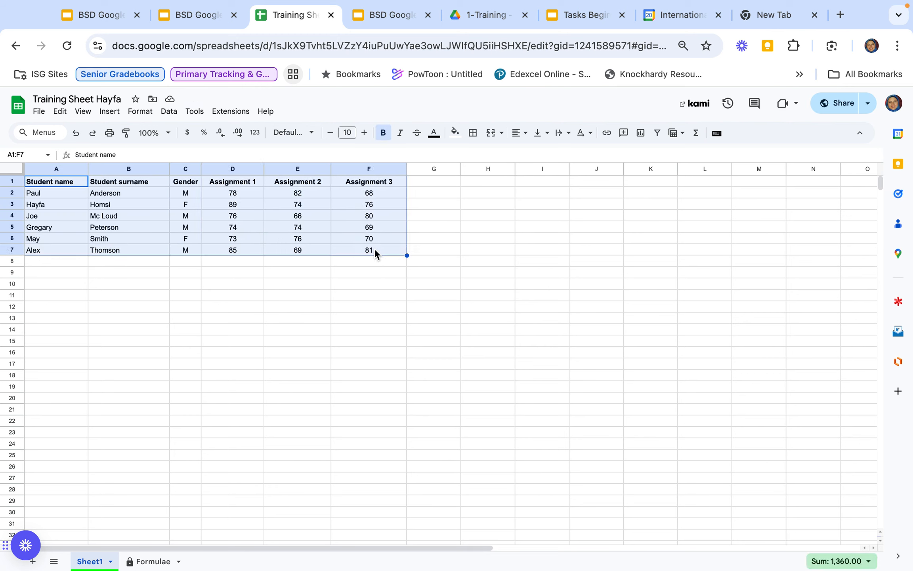
{"action": "left_click", "coordinate": [477, 133]}
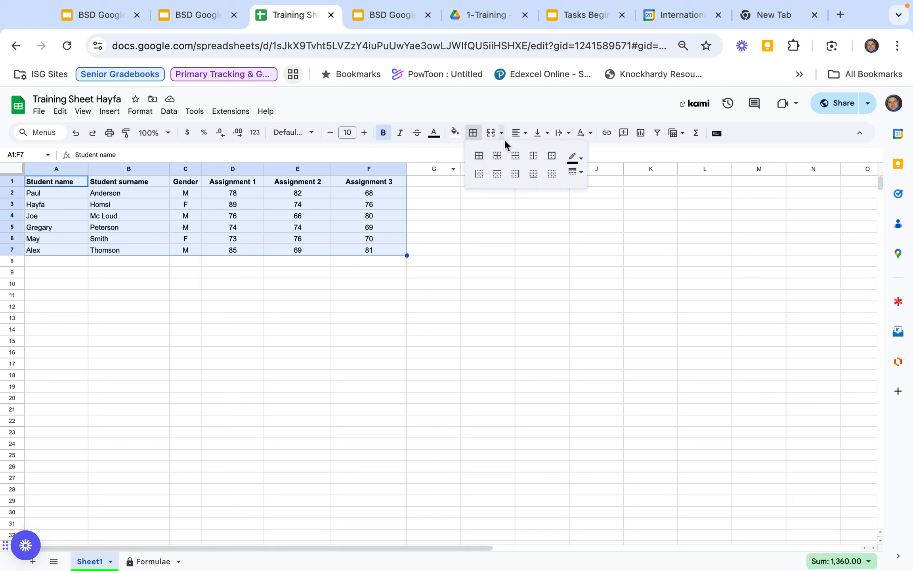
{"action": "left_click", "coordinate": [480, 160]}
{"action": "left_click", "coordinate": [433, 301]}
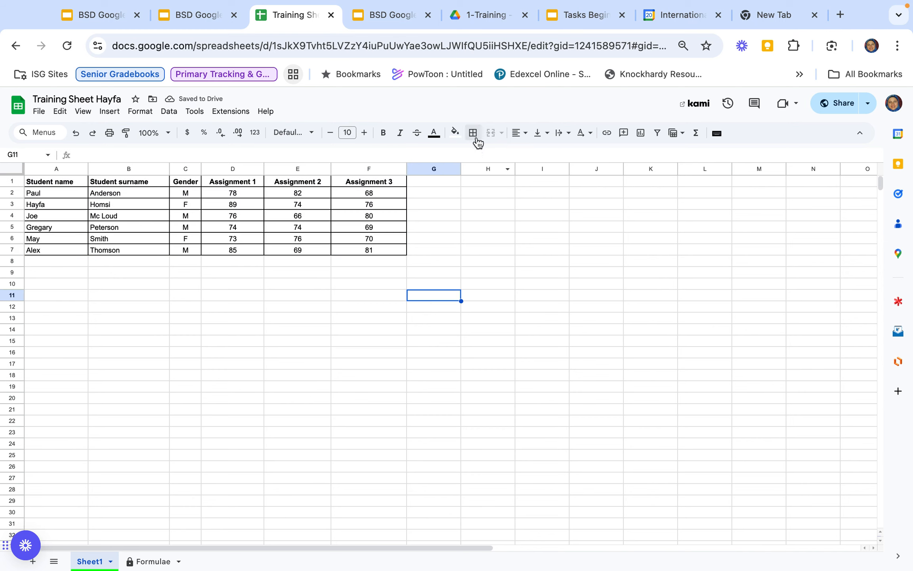
Give the student table A1:F7 a thick solid outer border.
{"action": "left_click", "coordinate": [71, 185]}
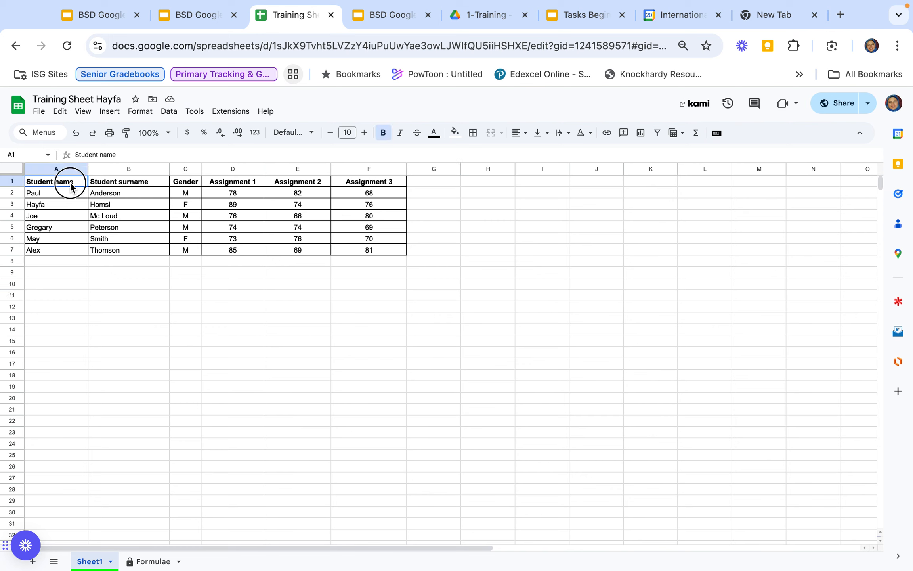
{"action": "left_click_drag", "start_coordinate": [70, 184], "coordinate": [385, 248]}
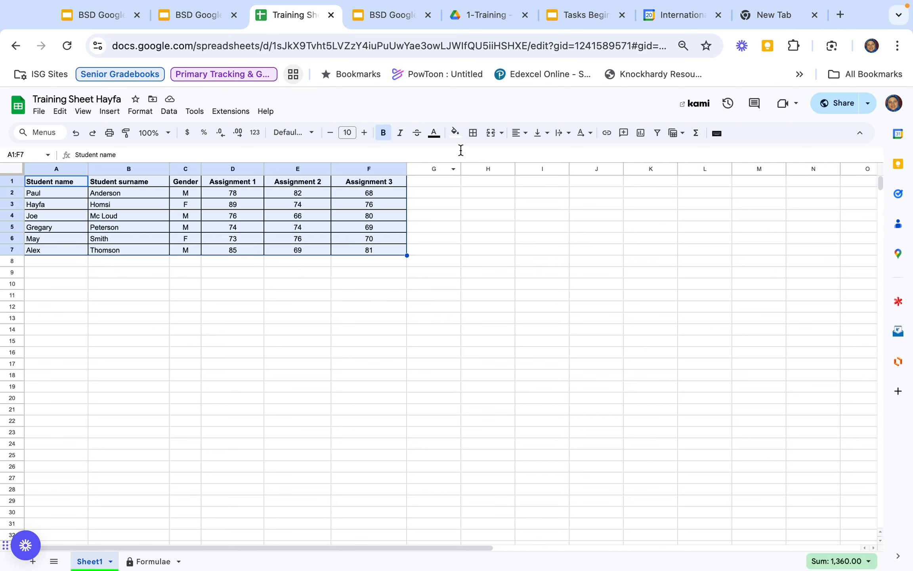
{"action": "left_click", "coordinate": [473, 132]}
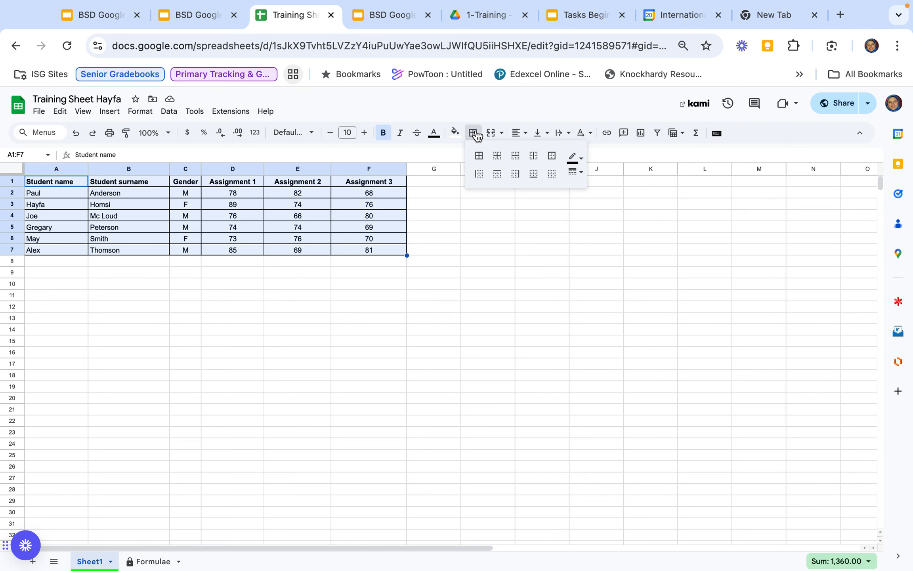
{"action": "left_click", "coordinate": [582, 173]}
{"action": "left_click", "coordinate": [595, 214]}
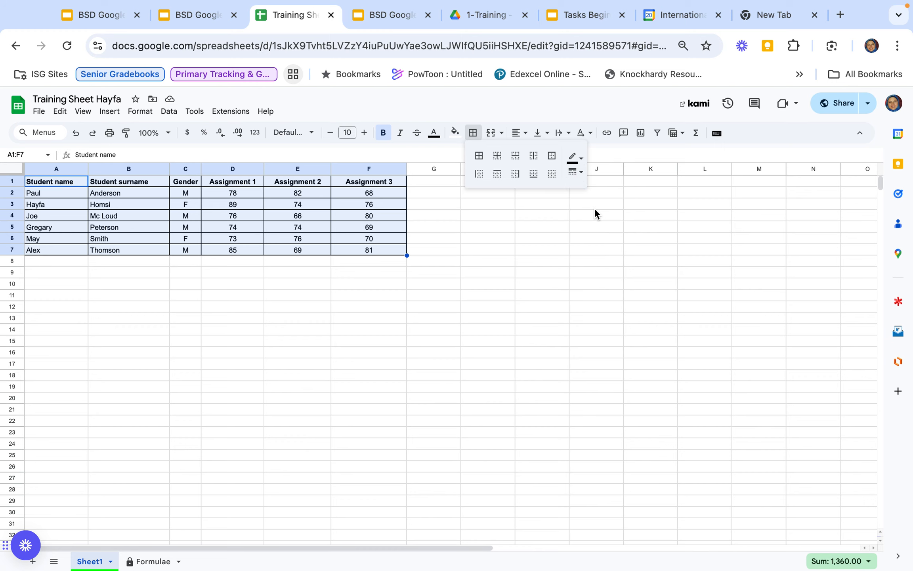
{"action": "left_click", "coordinate": [551, 156]}
{"action": "left_click", "coordinate": [485, 262]}
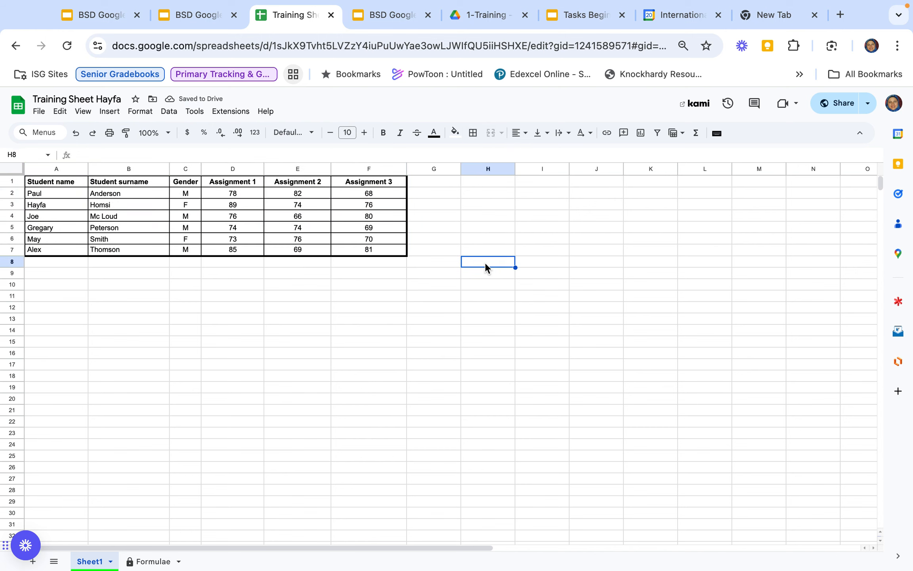
Fill the Student name cells A1:A7 with light yellow.
{"action": "left_click_drag", "start_coordinate": [68, 181], "coordinate": [76, 251]}
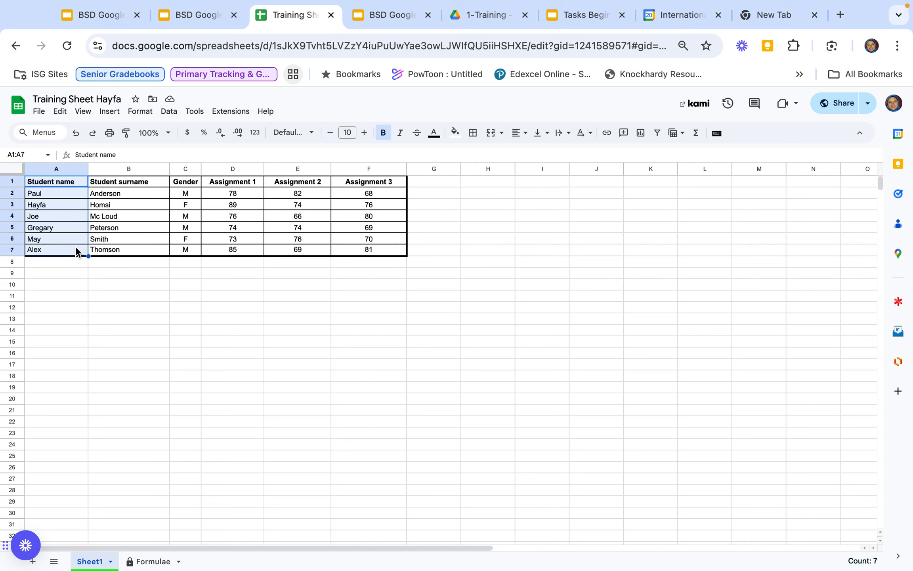
{"action": "left_click", "coordinate": [456, 134]}
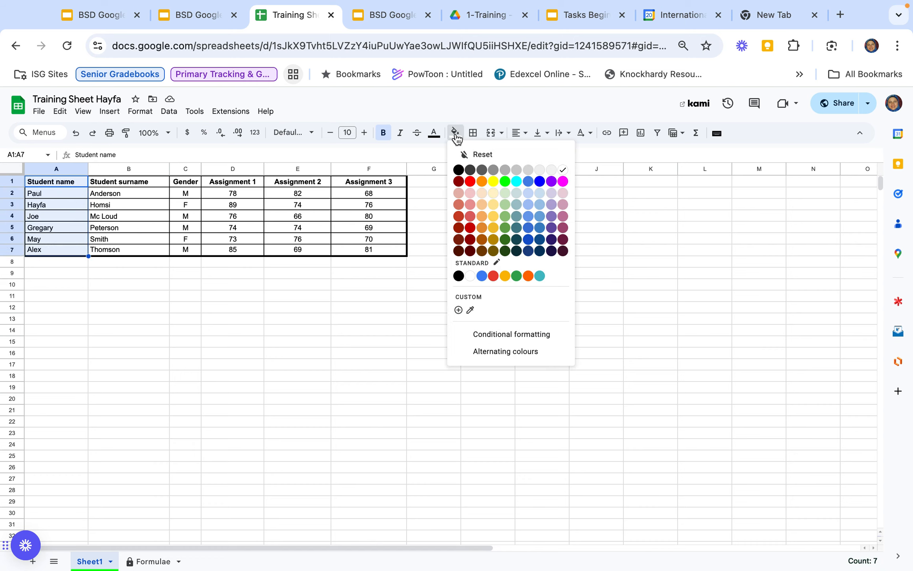
{"action": "left_click", "coordinate": [494, 193]}
{"action": "left_click", "coordinate": [359, 302]}
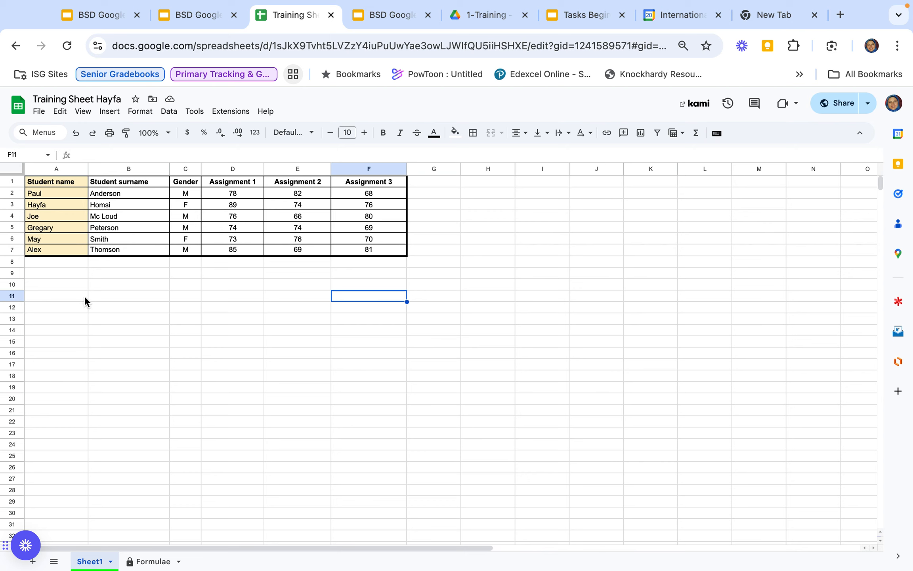
{"action": "left_click", "coordinate": [169, 111]}
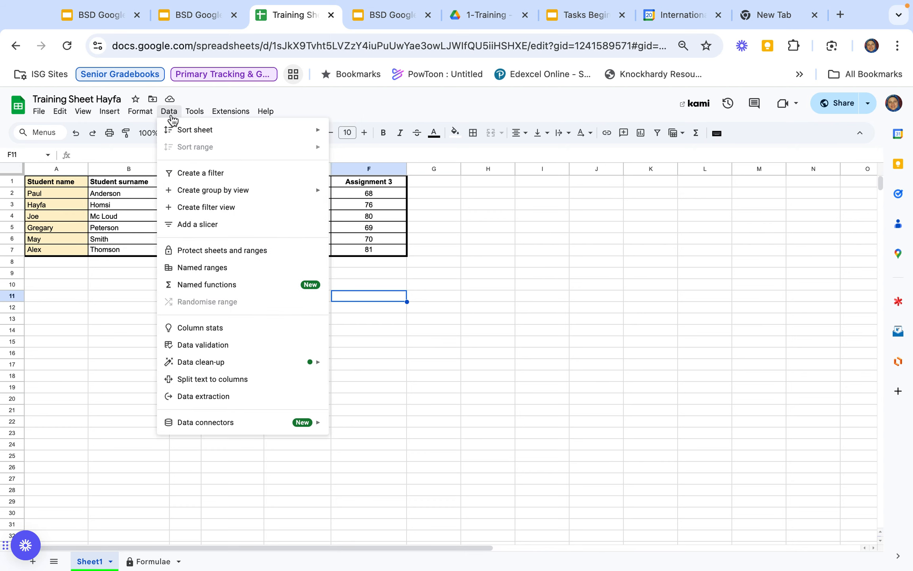
{"action": "mouse_move", "coordinate": [178, 133]}
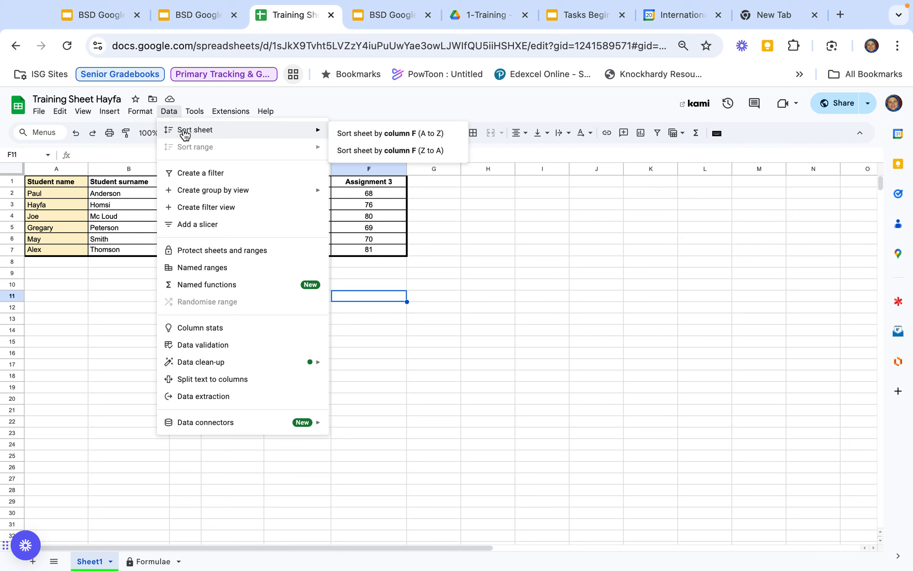
{"action": "left_click", "coordinate": [367, 302]}
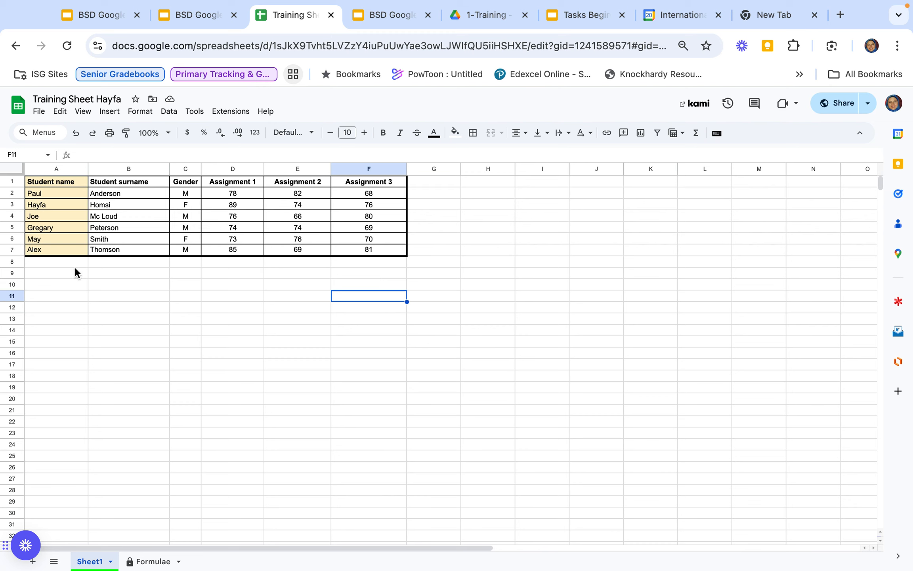
Try sorting the whole sheet by column A from A to Z and undo the sort.
{"action": "left_click", "coordinate": [56, 276]}
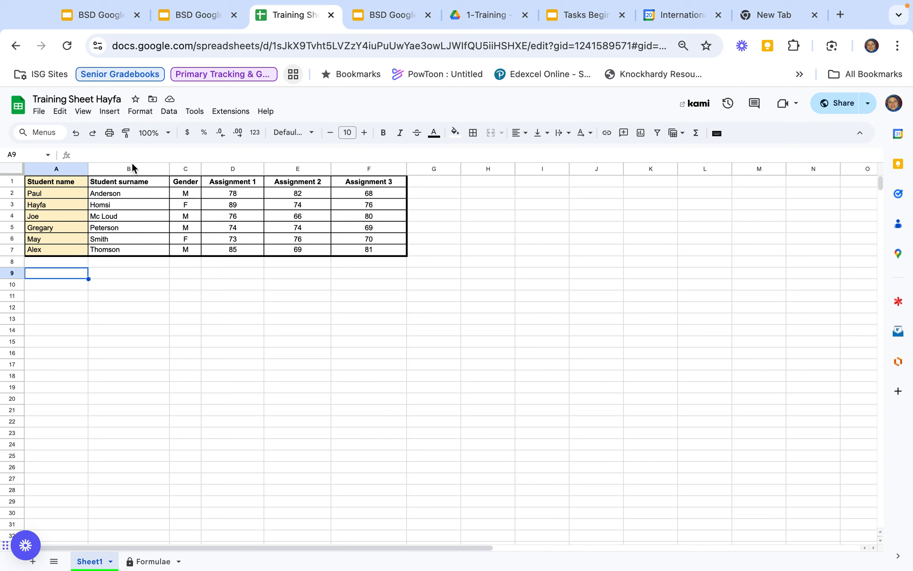
{"action": "left_click", "coordinate": [169, 111]}
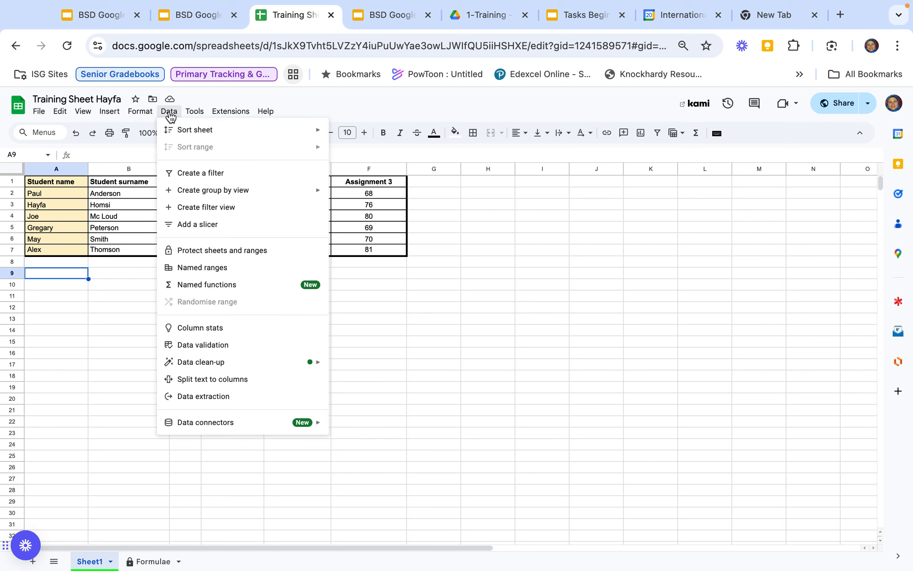
{"action": "mouse_move", "coordinate": [179, 135]}
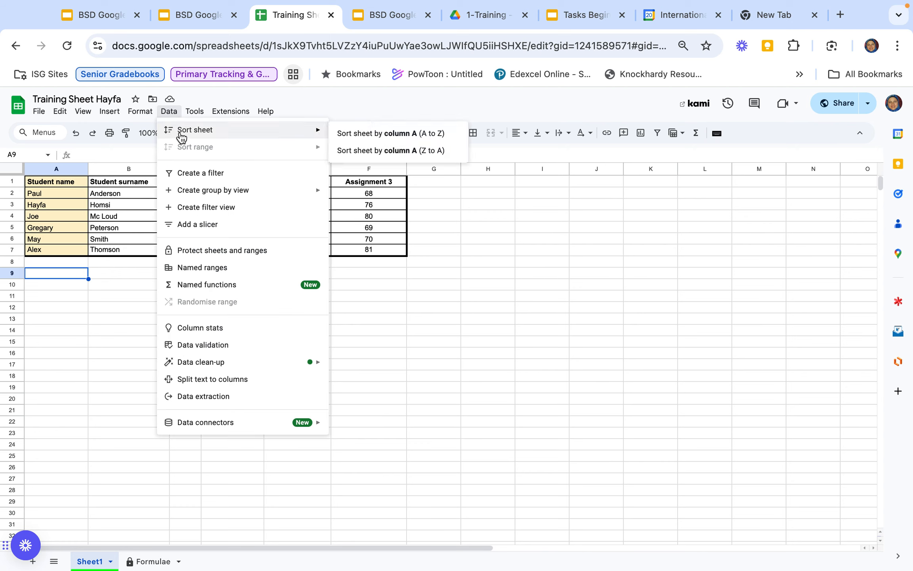
{"action": "left_click", "coordinate": [345, 135]}
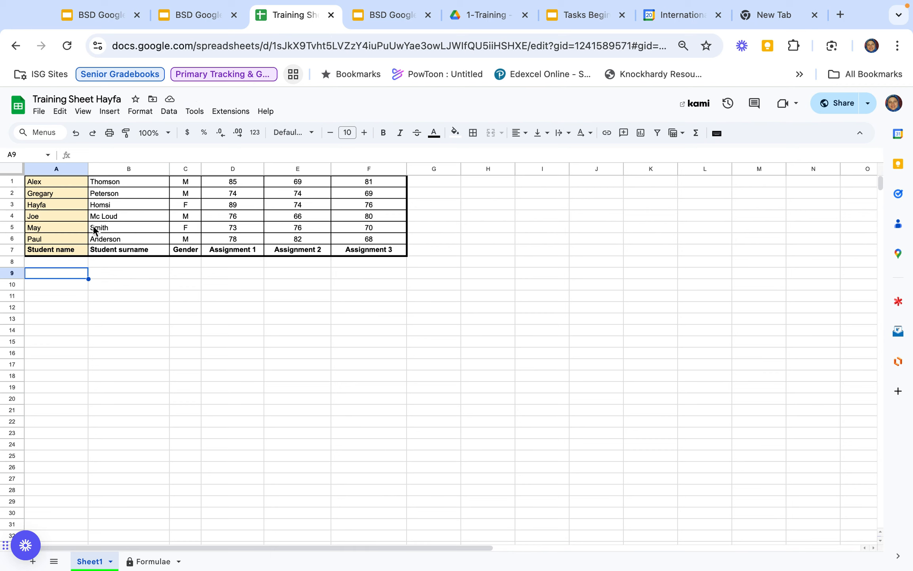
{"action": "left_click", "coordinate": [76, 133]}
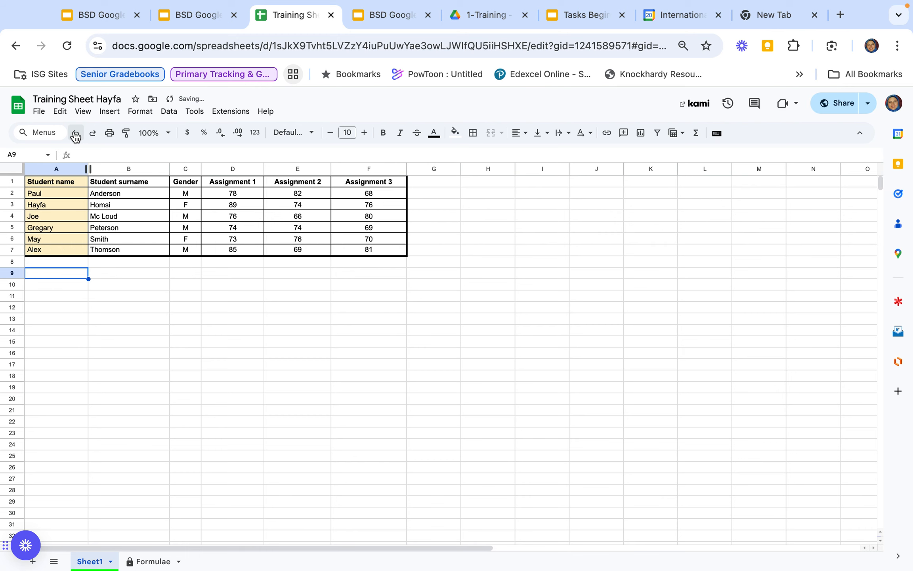
{"action": "left_click", "coordinate": [138, 288]}
Set up an advanced sort of the student rows A2:F7 with Column C, A to Z, as the first sort key.
{"action": "left_click_drag", "start_coordinate": [63, 193], "coordinate": [376, 255]}
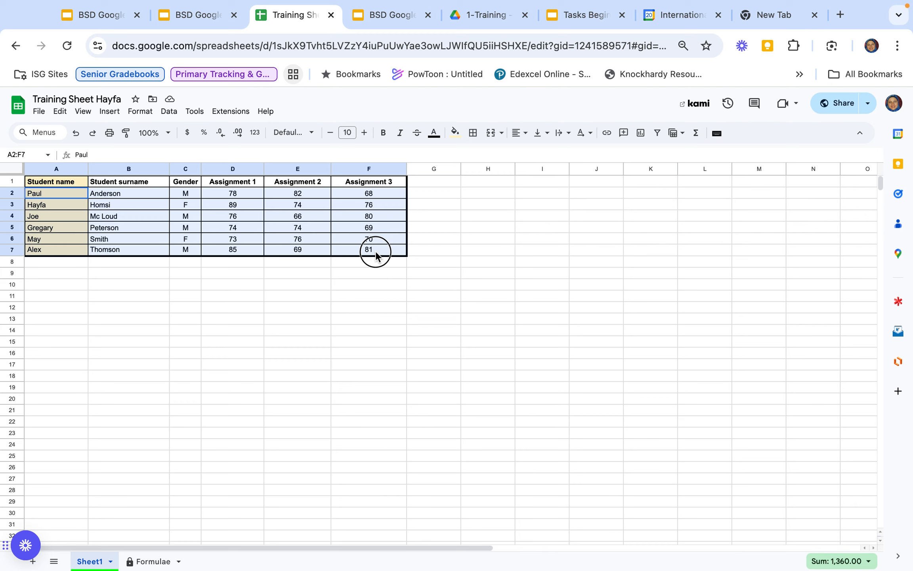
{"action": "left_click_drag", "start_coordinate": [375, 252], "coordinate": [375, 251]}
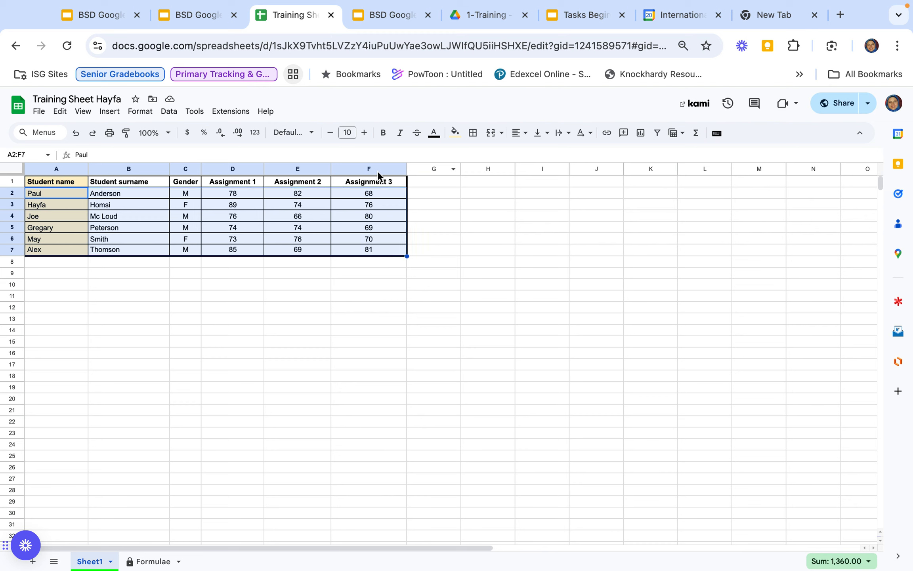
{"action": "left_click", "coordinate": [170, 112]}
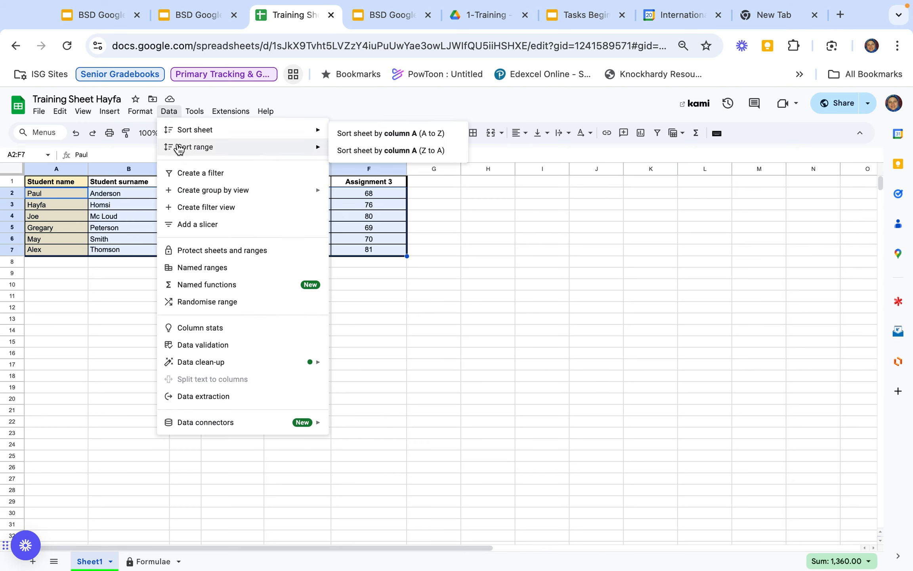
{"action": "mouse_move", "coordinate": [180, 151]}
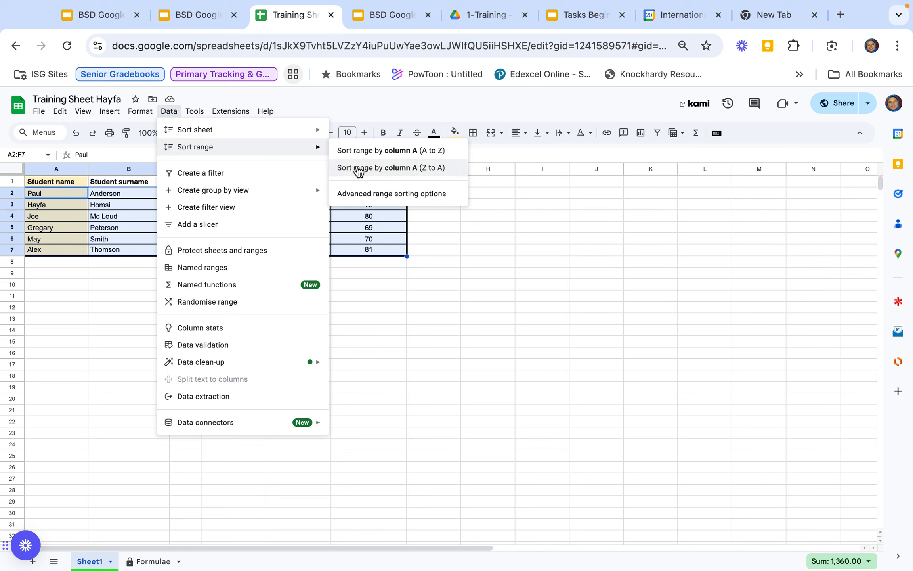
{"action": "left_click", "coordinate": [361, 194]}
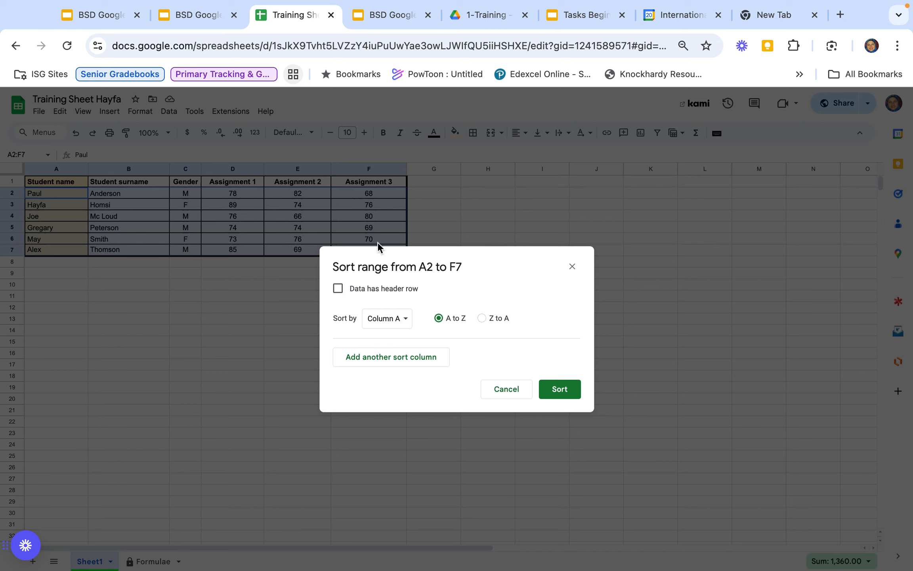
{"action": "left_click", "coordinate": [403, 323]}
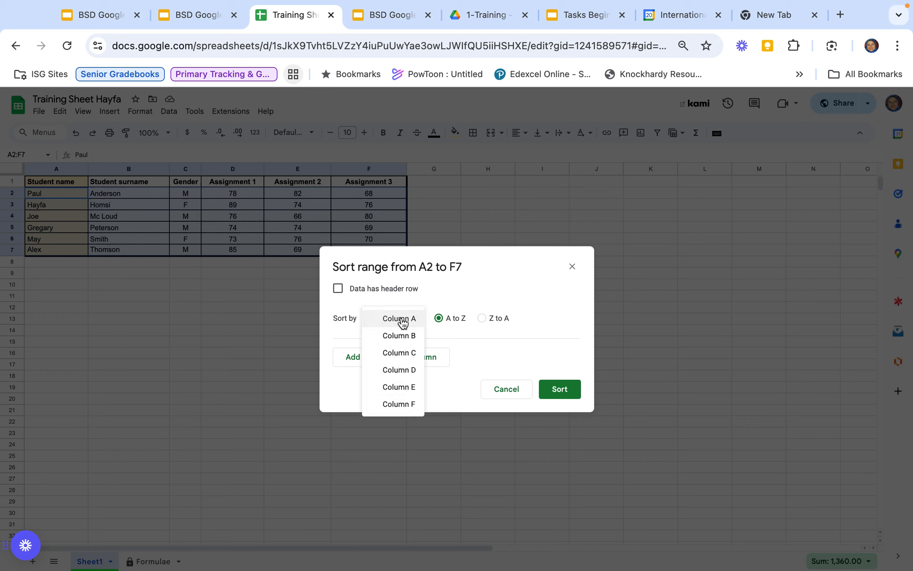
{"action": "left_click", "coordinate": [401, 353]}
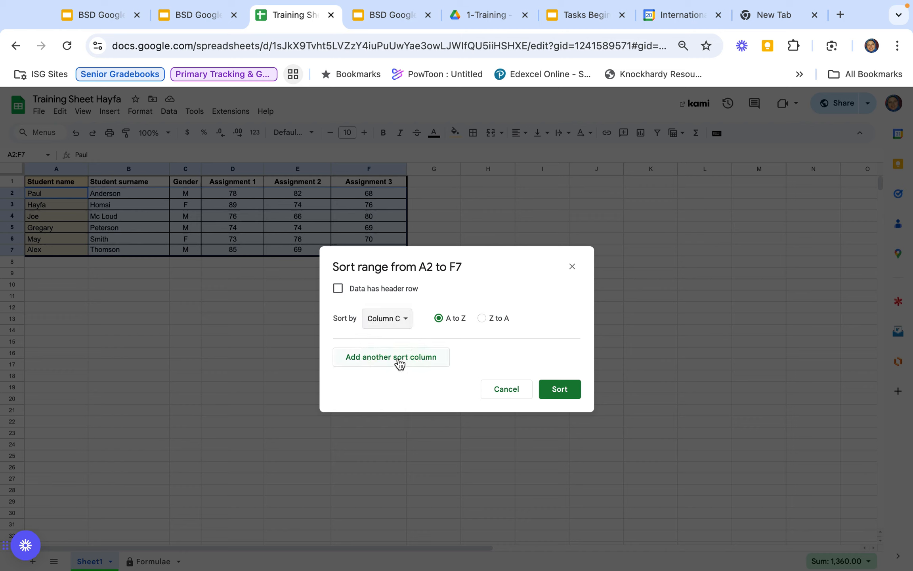
Add Column B and Column A as further A to Z sort keys and sort the range.
{"action": "left_click", "coordinate": [399, 362]}
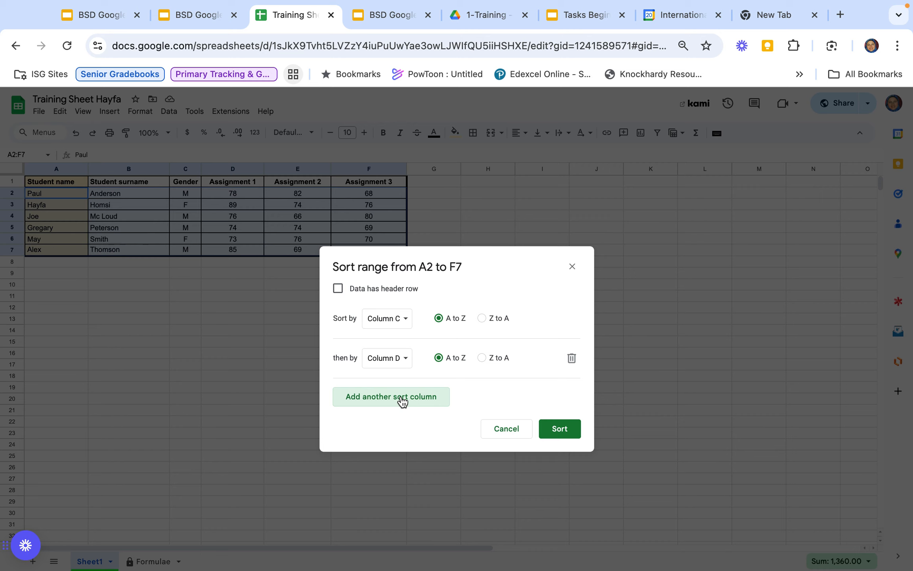
{"action": "left_click", "coordinate": [403, 368]}
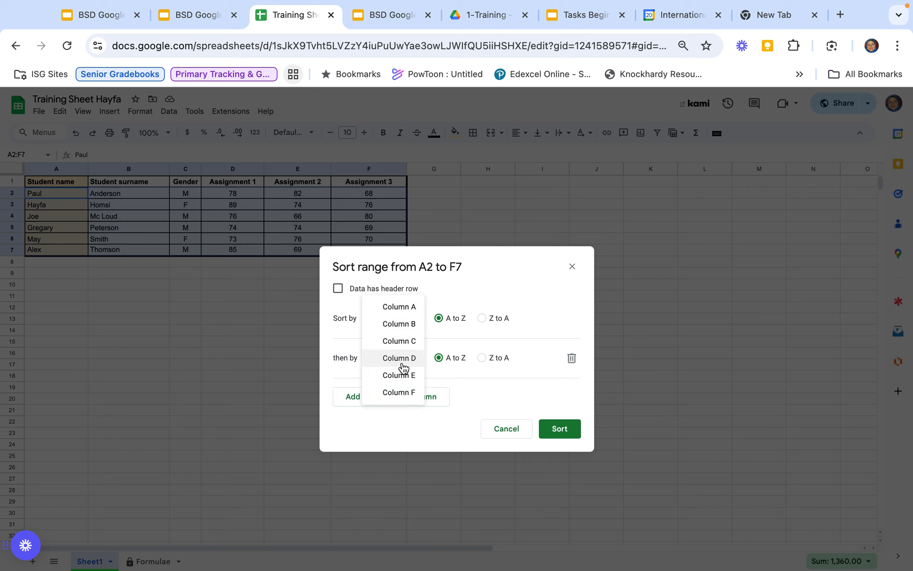
{"action": "left_click", "coordinate": [407, 328]}
{"action": "left_click", "coordinate": [405, 395]}
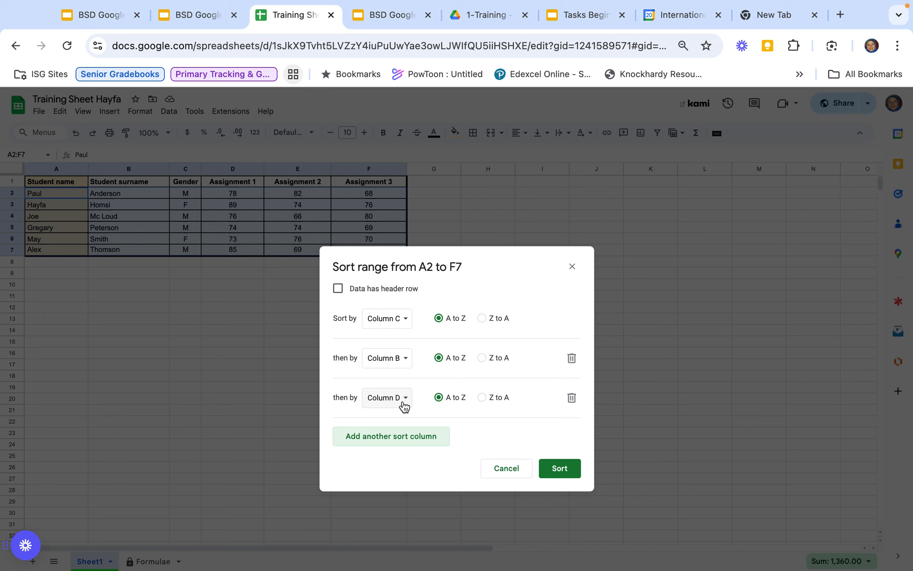
{"action": "left_click", "coordinate": [402, 396]}
{"action": "left_click", "coordinate": [405, 350]}
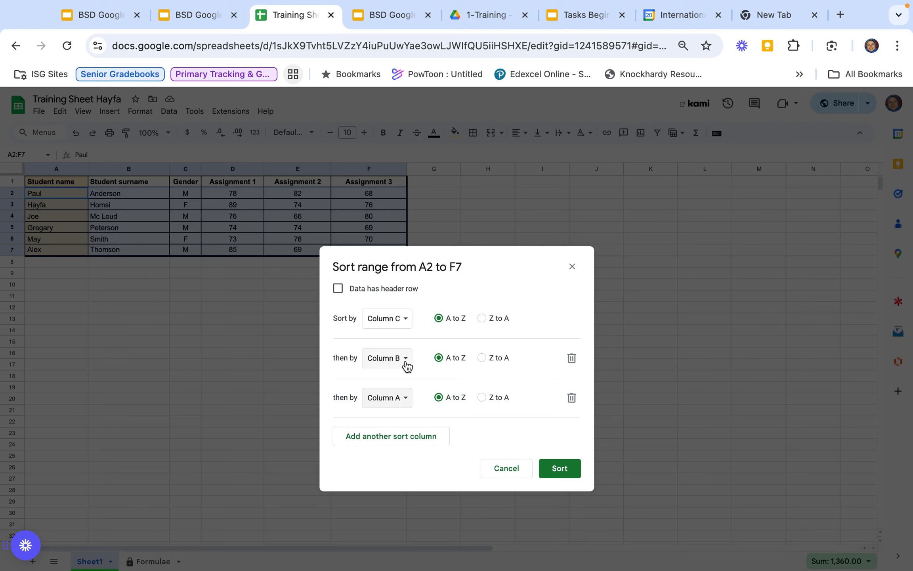
{"action": "left_click", "coordinate": [558, 469]}
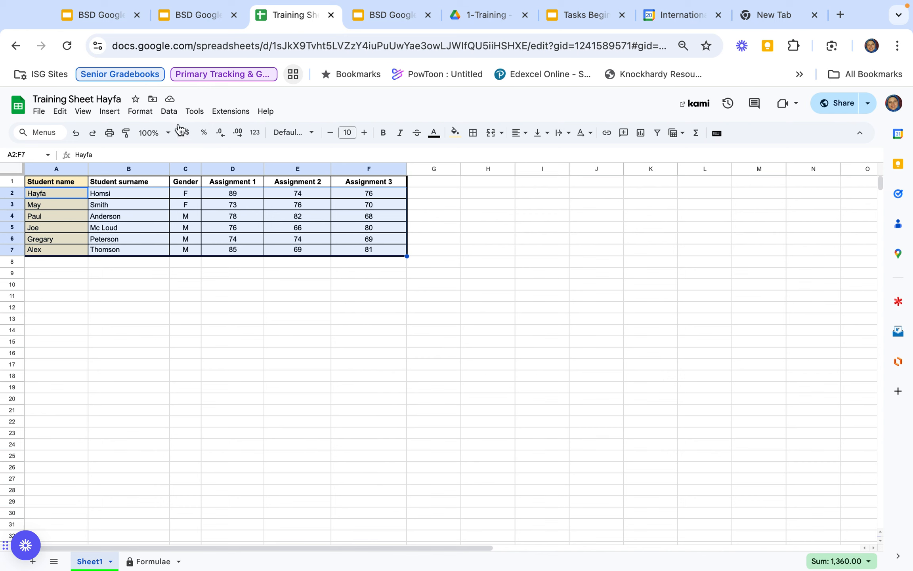
Sort the student rows A2:F7 by Column B and then by Column A, both A to Z.
{"action": "left_click", "coordinate": [169, 111]}
{"action": "mouse_move", "coordinate": [194, 111]}
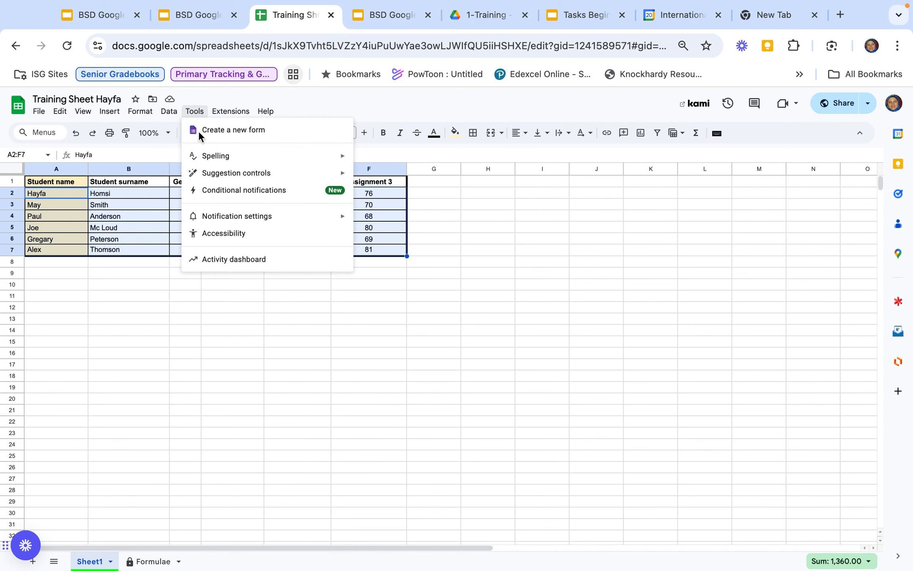
{"action": "mouse_move", "coordinate": [180, 148]}
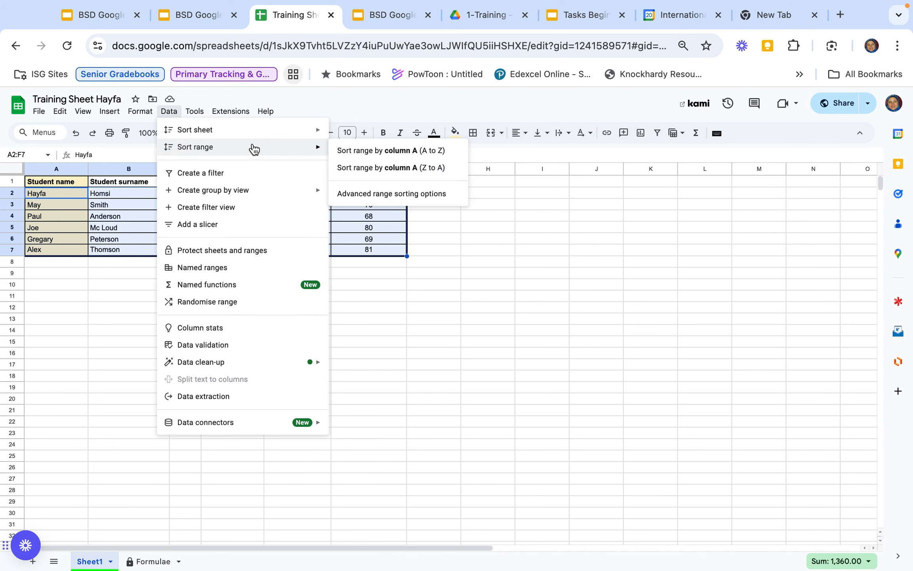
{"action": "left_click", "coordinate": [357, 194]}
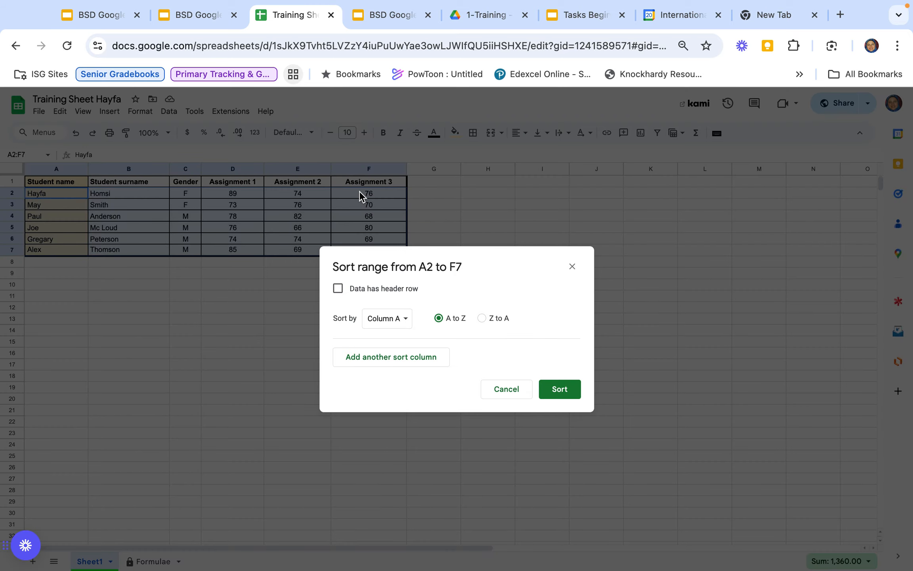
{"action": "left_click", "coordinate": [401, 323]}
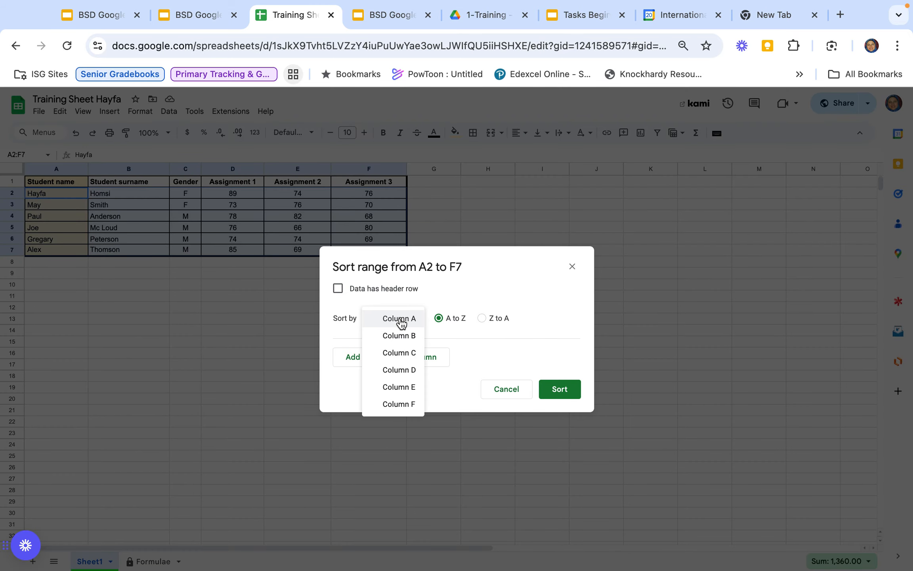
{"action": "left_click", "coordinate": [408, 337]}
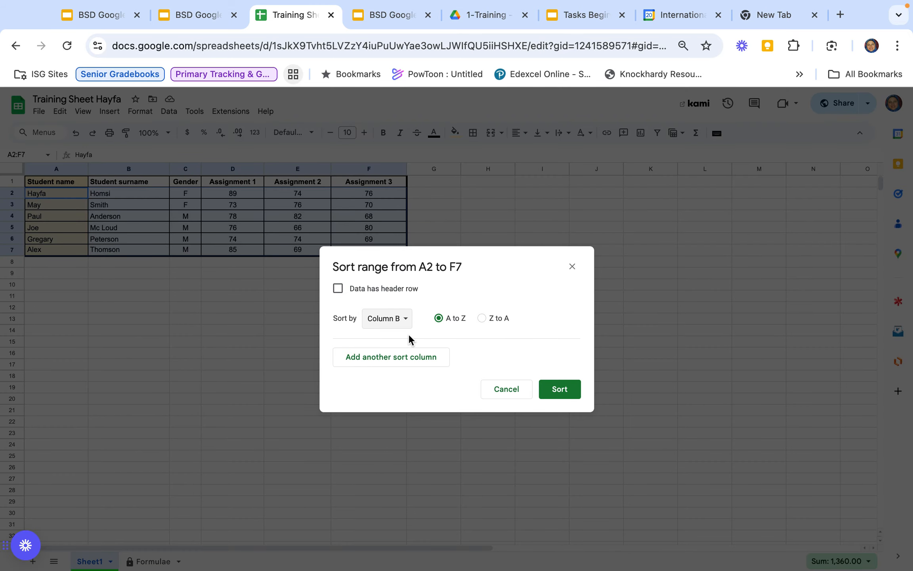
{"action": "left_click", "coordinate": [406, 359]}
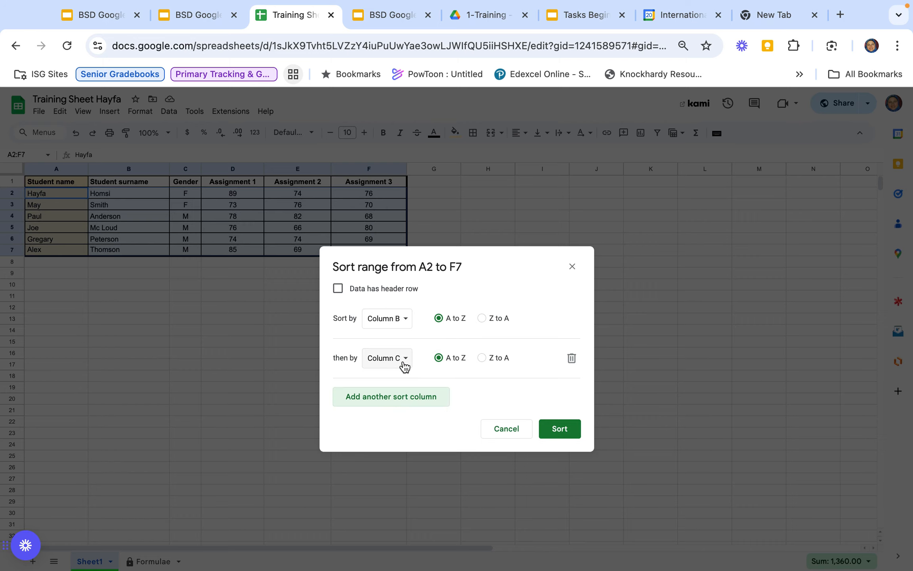
{"action": "left_click", "coordinate": [404, 367]}
{"action": "left_click", "coordinate": [402, 321]}
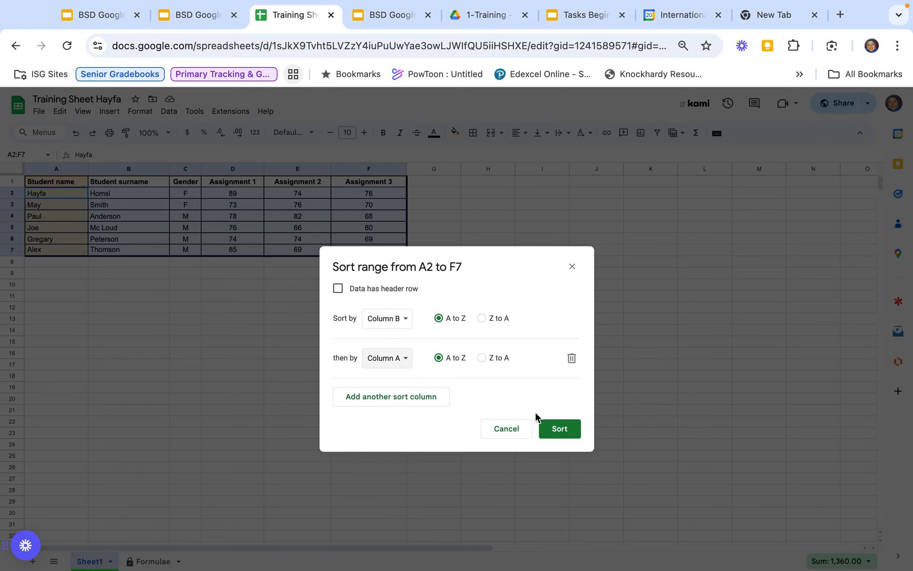
{"action": "left_click", "coordinate": [560, 429]}
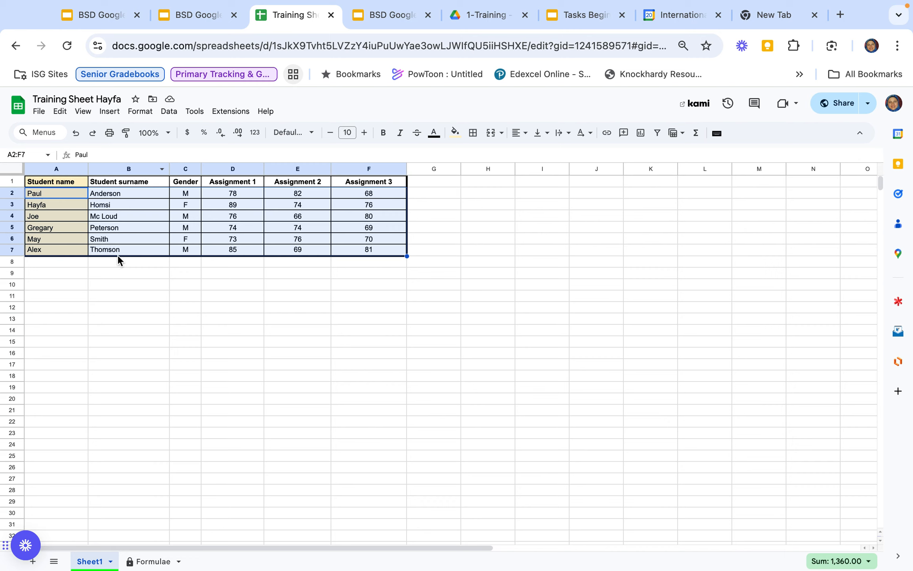
{"action": "left_click", "coordinate": [134, 330]}
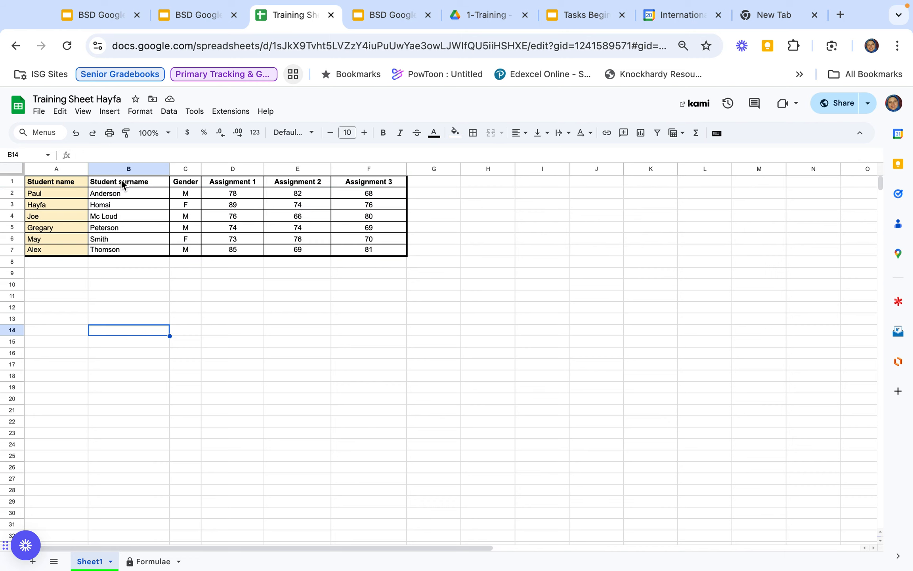
Move the Student surname column in front of the Student name column.
{"action": "left_click", "coordinate": [113, 169]}
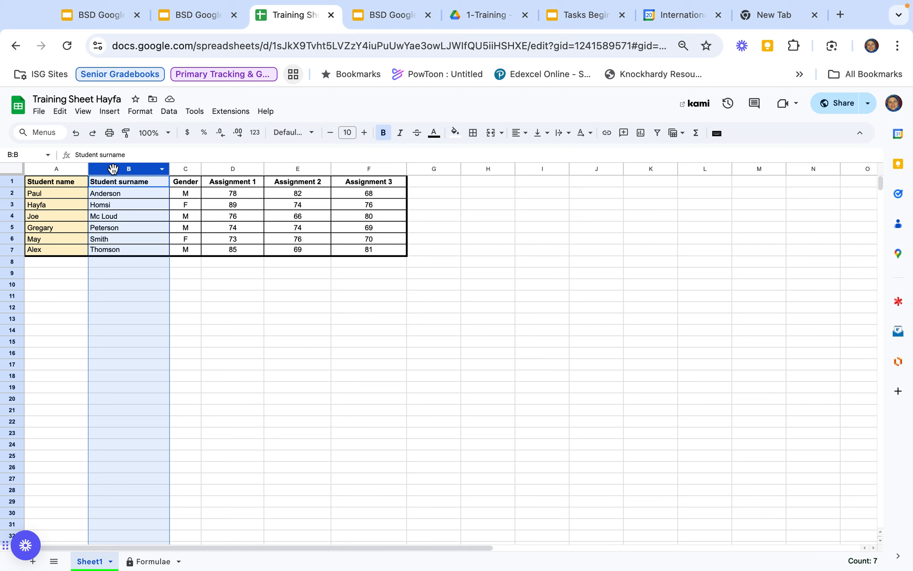
{"action": "left_click_drag", "start_coordinate": [112, 169], "coordinate": [34, 167]}
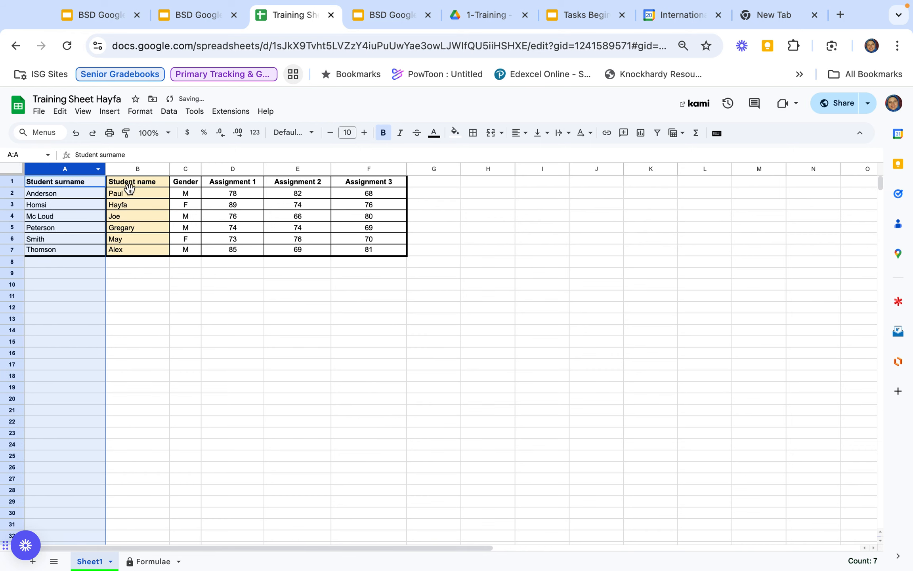
{"action": "left_click", "coordinate": [139, 321]}
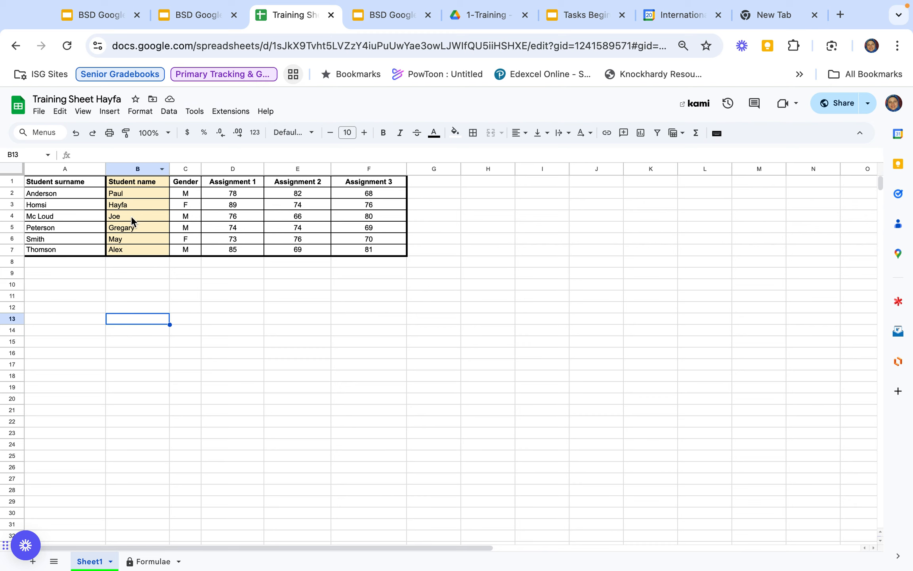
{"action": "left_click", "coordinate": [9, 204]}
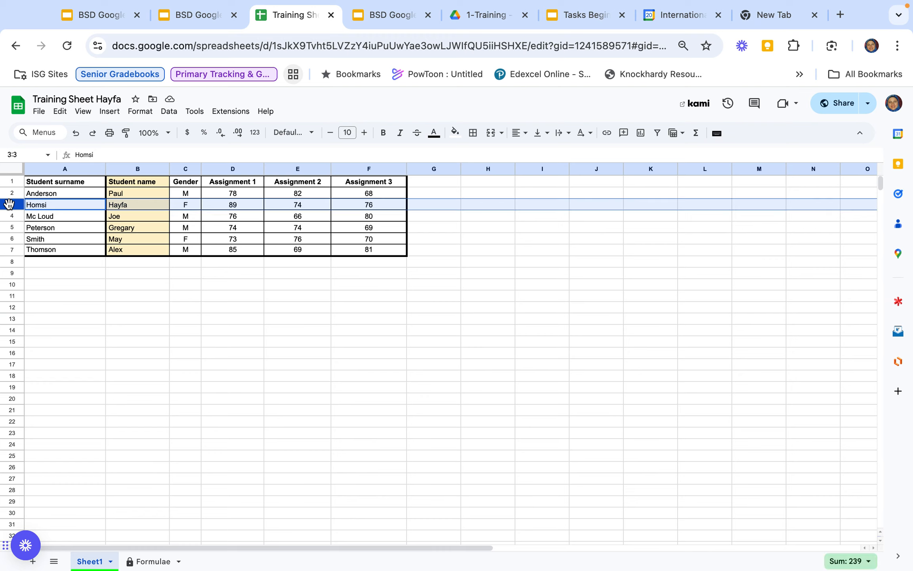
{"action": "mouse_move", "coordinate": [9, 204]}
{"action": "left_mouse_down"}
{"action": "mouse_move", "coordinate": [10, 190]}
{"action": "mouse_move", "coordinate": [8, 219]}
{"action": "mouse_move", "coordinate": [8, 203]}
{"action": "left_mouse_up"}
{"action": "mouse_move", "coordinate": [9, 204]}
{"action": "left_mouse_down"}
{"action": "mouse_move", "coordinate": [9, 188]}
{"action": "mouse_move", "coordinate": [9, 205]}
{"action": "left_mouse_up"}
{"action": "left_click", "coordinate": [121, 329]}
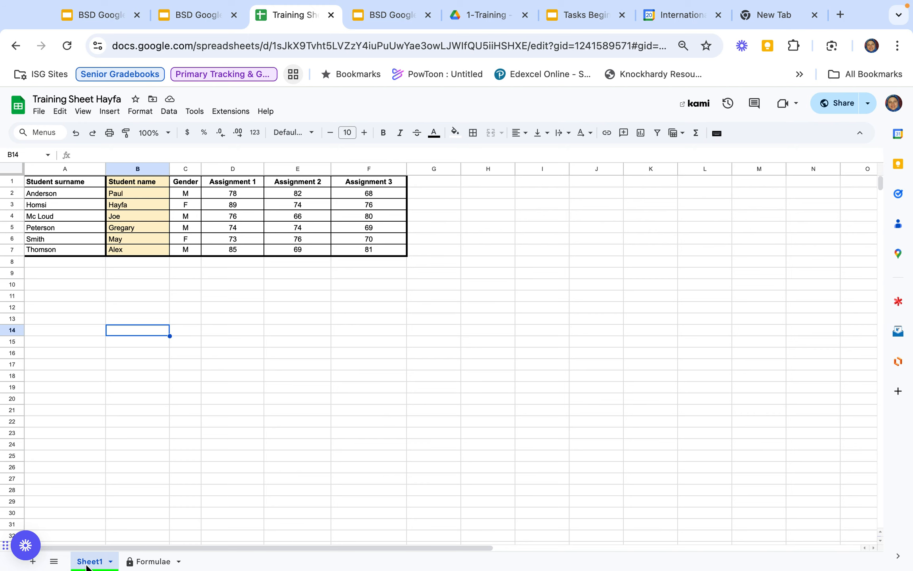
Add a new blank sheet to the workbook and rename Sheet1 to Data.
{"action": "left_click", "coordinate": [33, 562]}
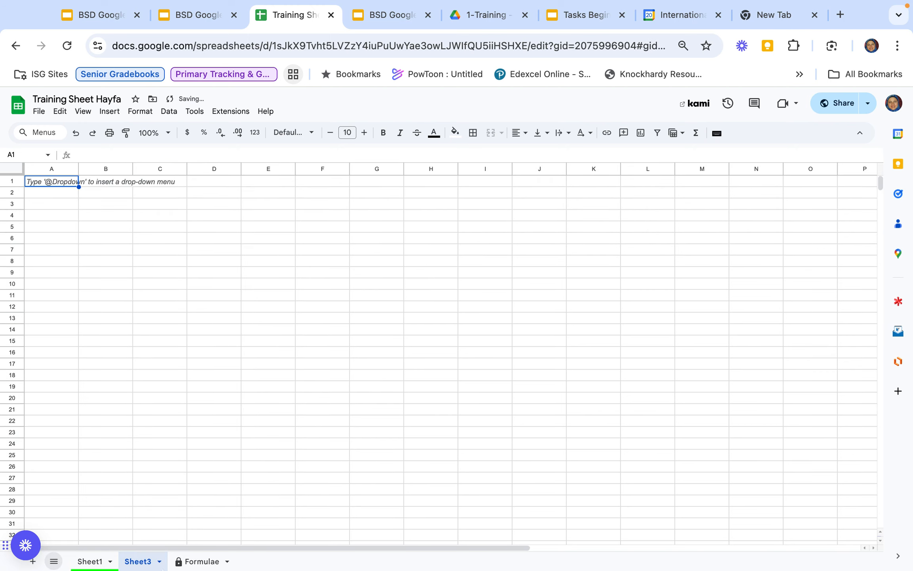
{"action": "left_click", "coordinate": [97, 563]}
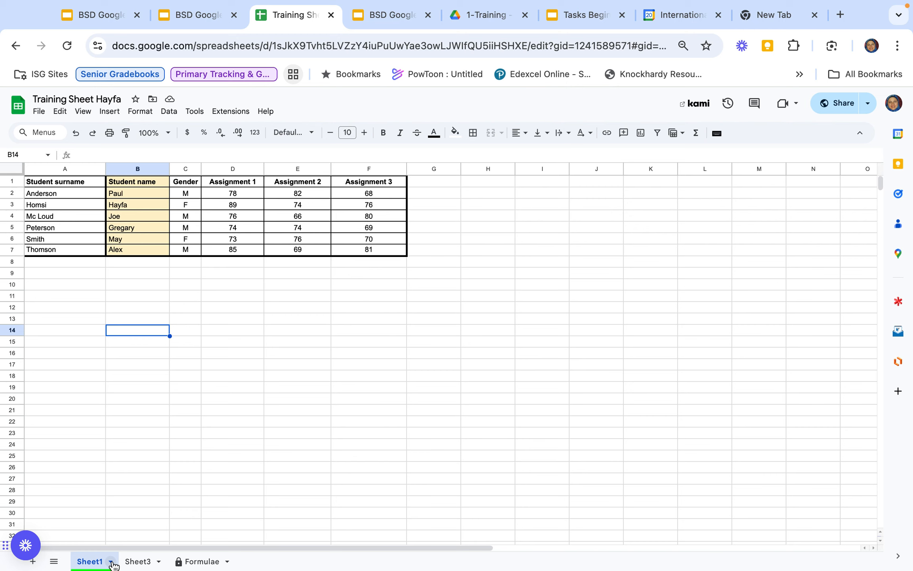
{"action": "left_click", "coordinate": [111, 562]}
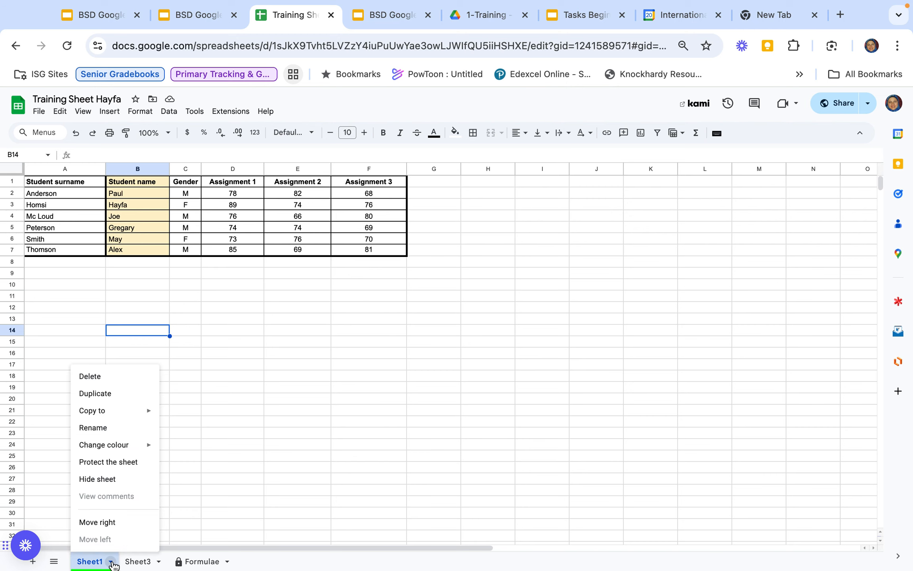
{"action": "left_click", "coordinate": [117, 428]}
{"action": "type", "text": "Data"}
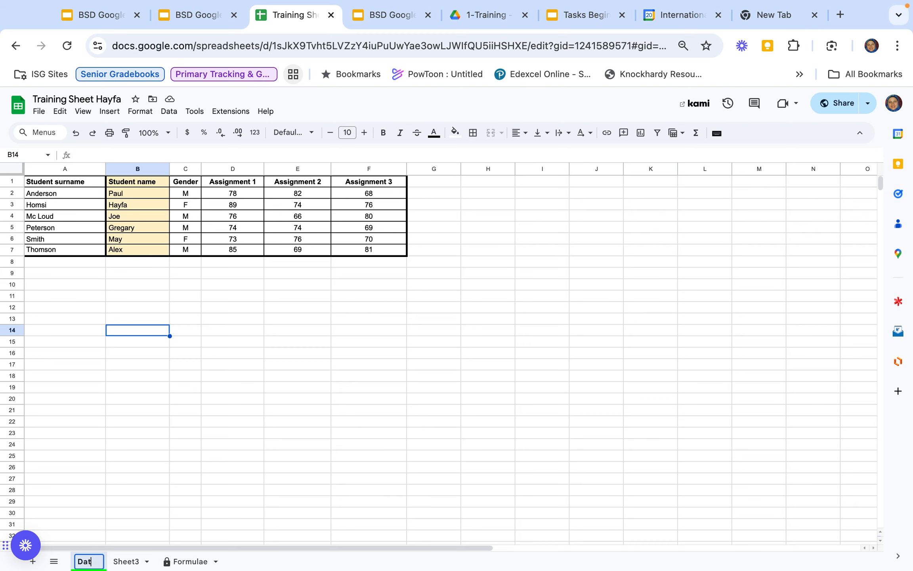
{"action": "left_click", "coordinate": [151, 427]}
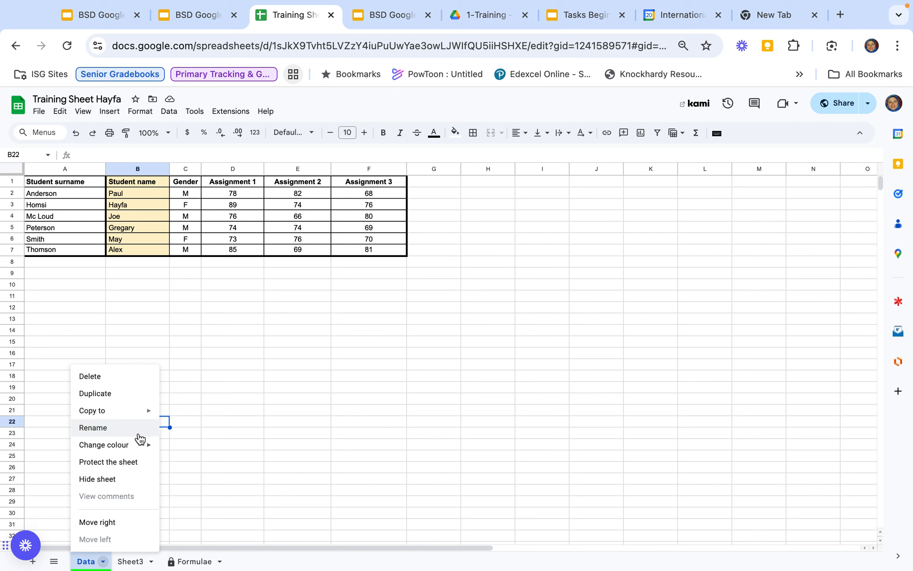
Change the tab colour of the Data sheet to red.
{"action": "mouse_move", "coordinate": [139, 446]}
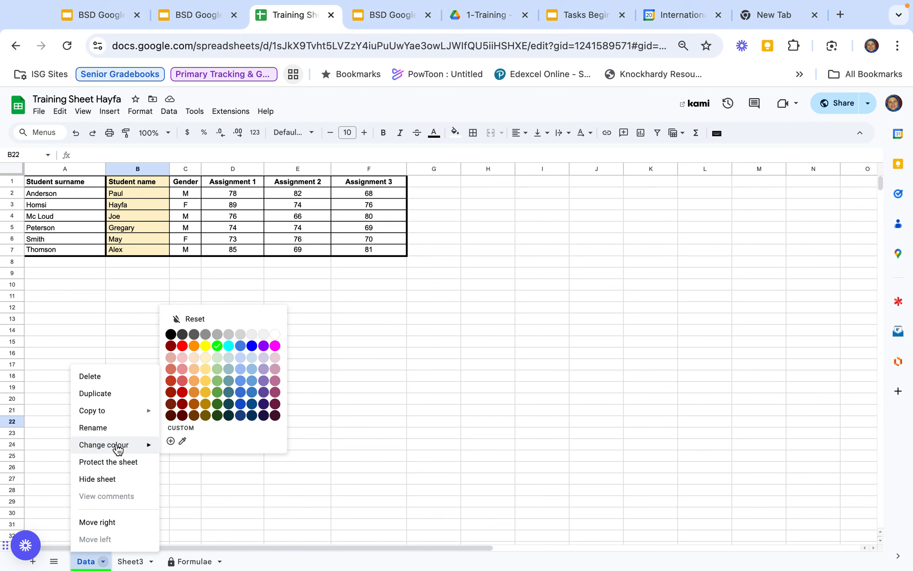
{"action": "left_click", "coordinate": [185, 346]}
{"action": "left_click", "coordinate": [236, 434]}
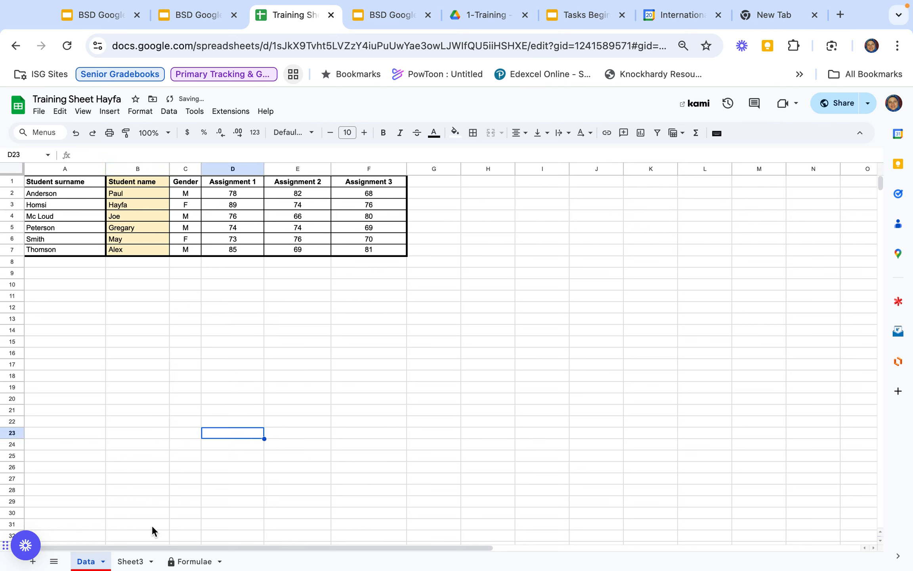
Duplicate the Data sheet within the same workbook.
{"action": "mouse_move", "coordinate": [88, 568]}
{"action": "left_click", "coordinate": [103, 561]}
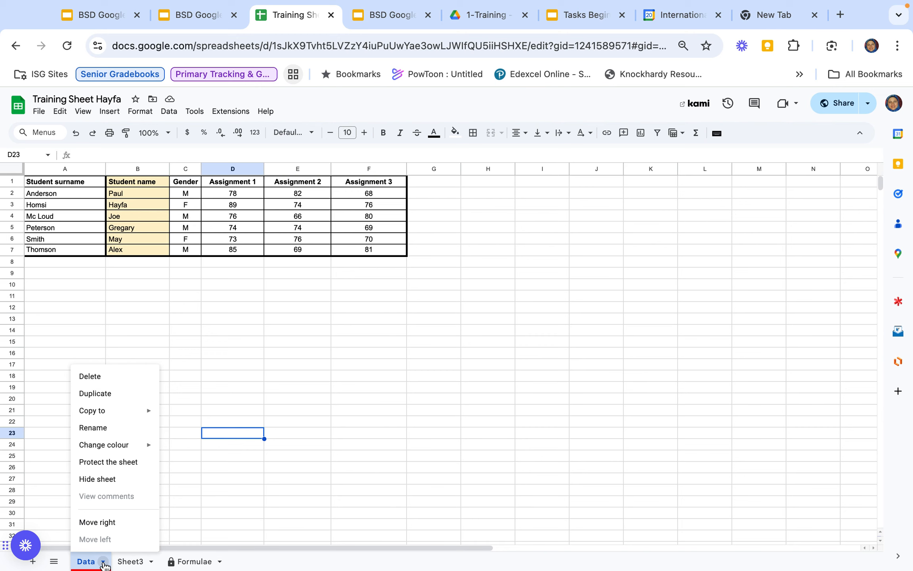
{"action": "left_click", "coordinate": [127, 392]}
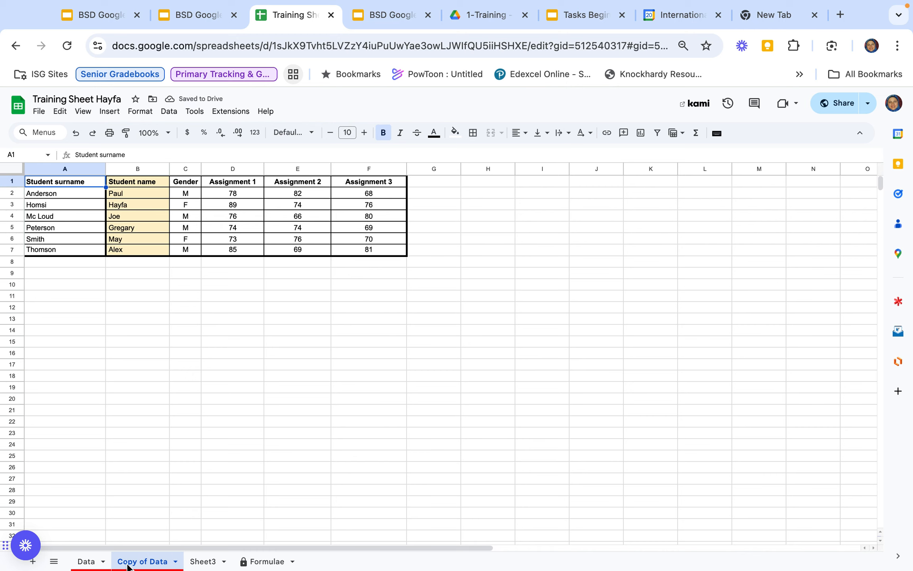
Change the tab colour of the Copy of Data sheet to cyan.
{"action": "left_click", "coordinate": [176, 561]}
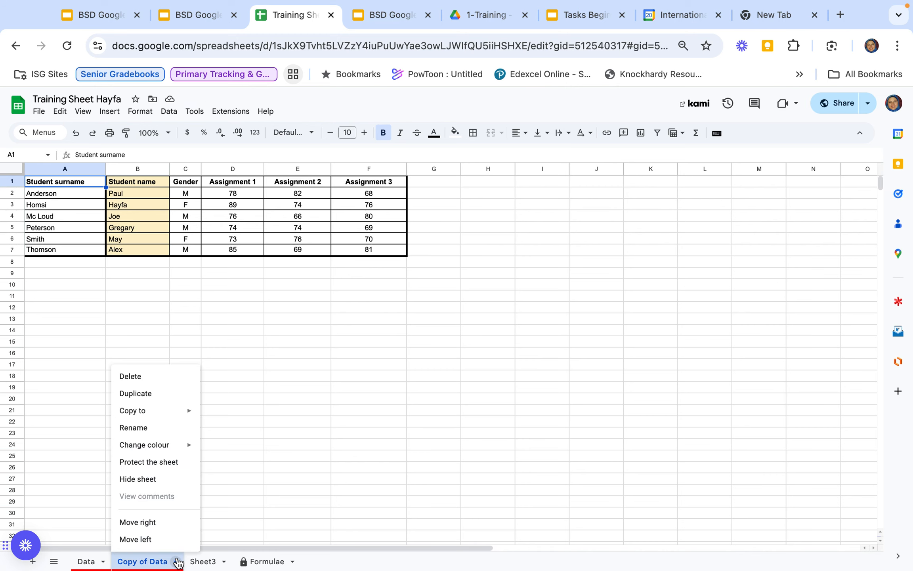
{"action": "mouse_move", "coordinate": [177, 446]}
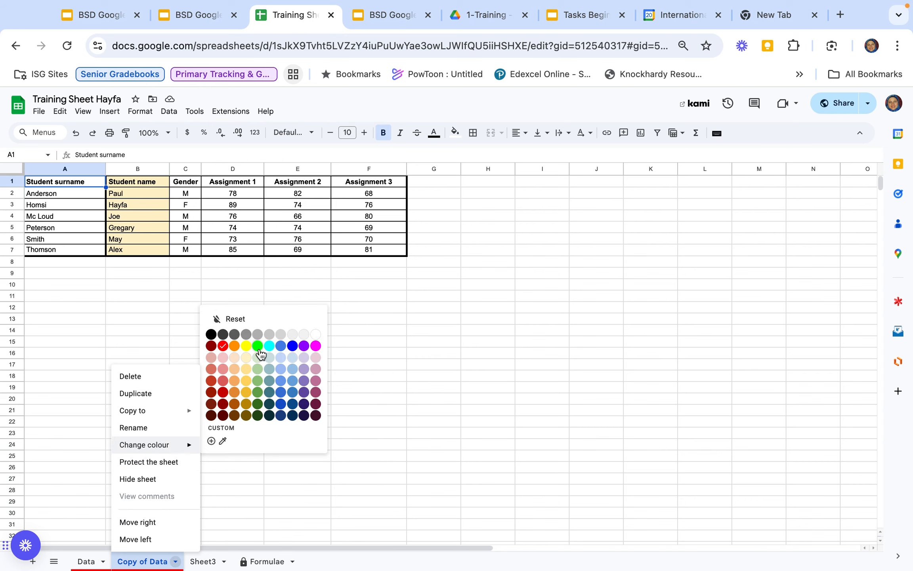
{"action": "left_click", "coordinate": [269, 345]}
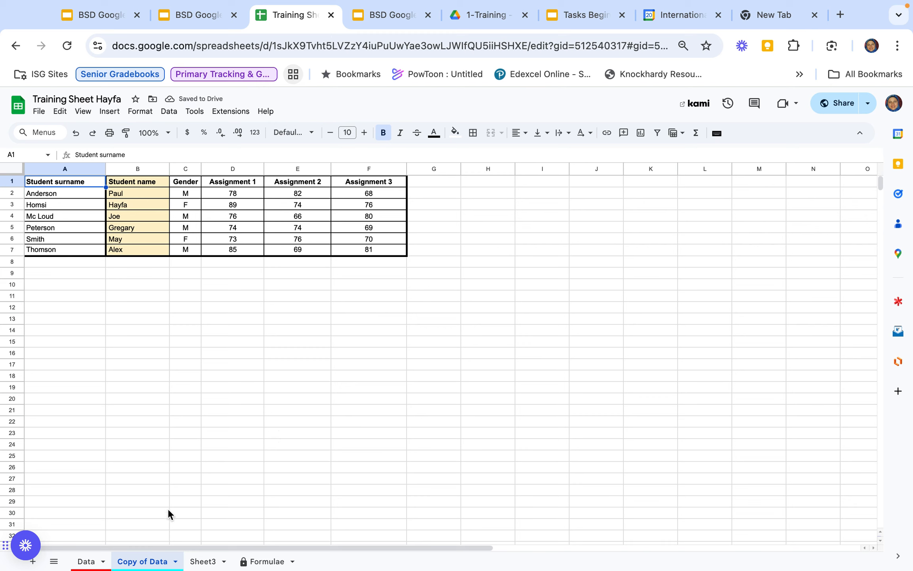
Rename the Copy of Data sheet to Practice Formulae.
{"action": "left_click", "coordinate": [176, 562]}
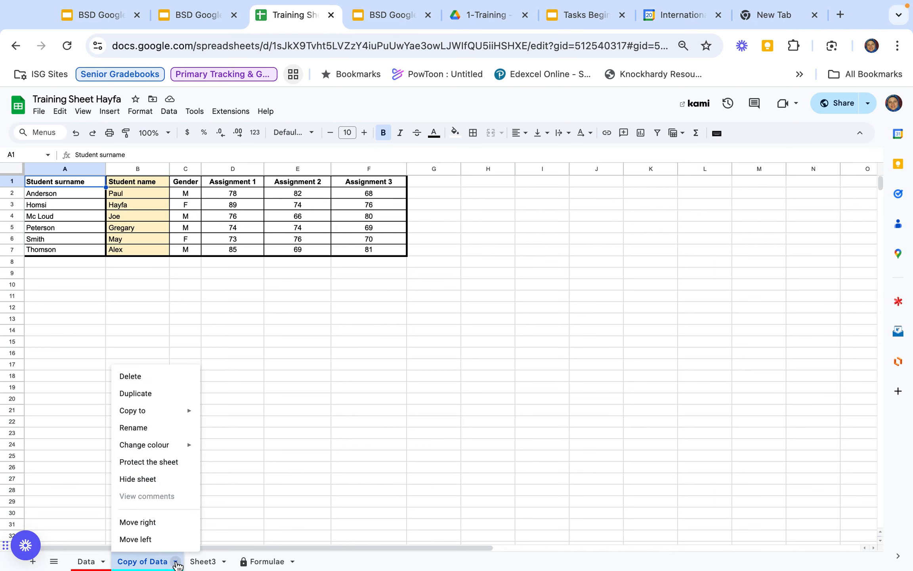
{"action": "left_click", "coordinate": [163, 428]}
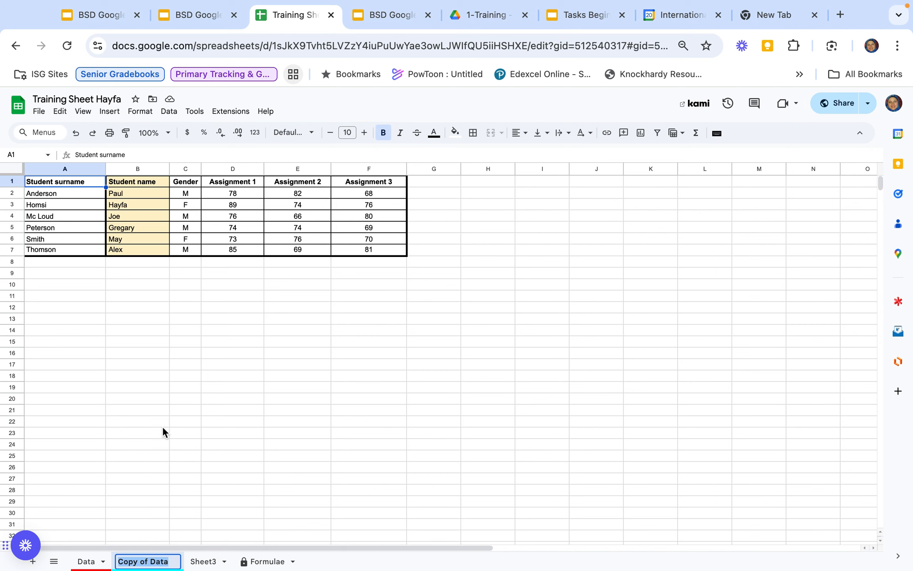
{"action": "type", "text": "Practice Form"}
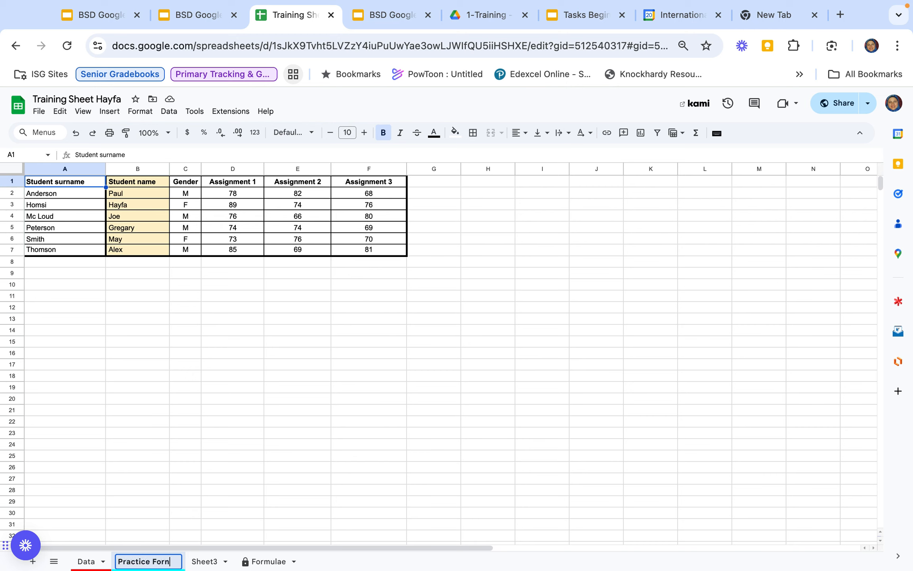
{"action": "type", "text": "ulae"}
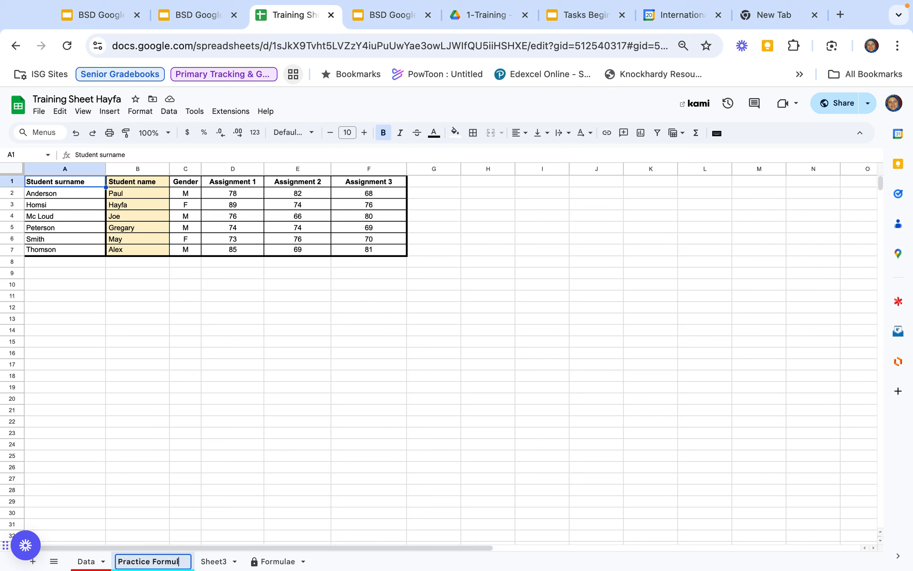
{"action": "left_click", "coordinate": [189, 436]}
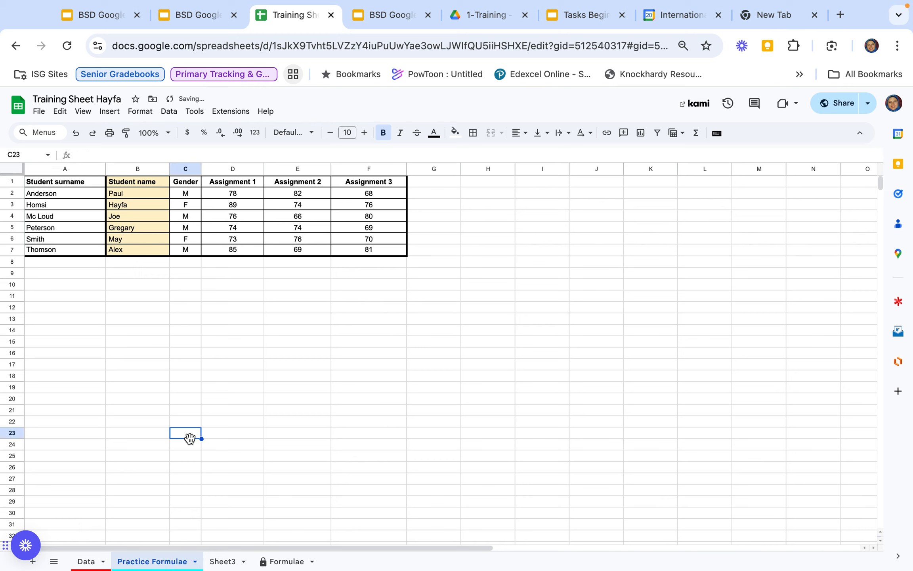
Protect the whole Data sheet, restricting its editing permissions to Only you.
{"action": "left_click", "coordinate": [104, 567]}
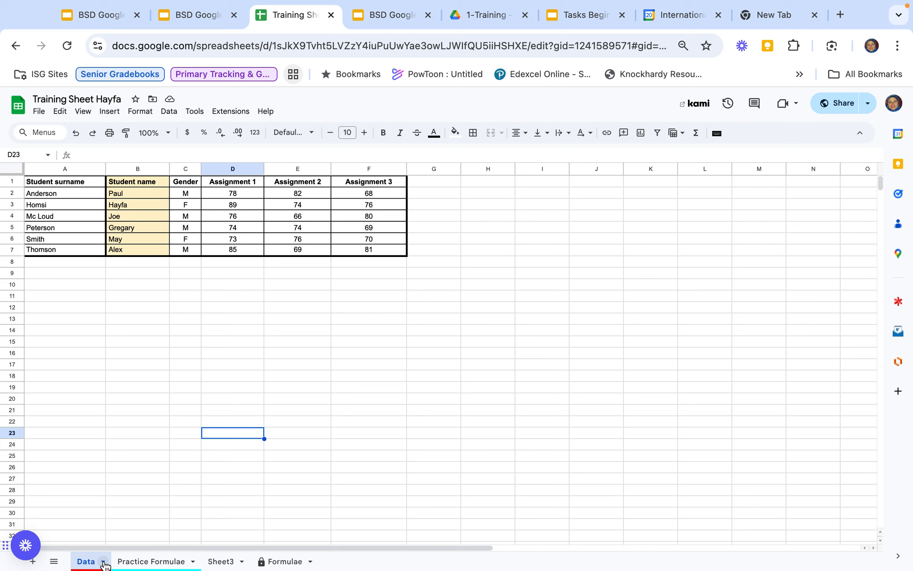
{"action": "left_click", "coordinate": [103, 563]}
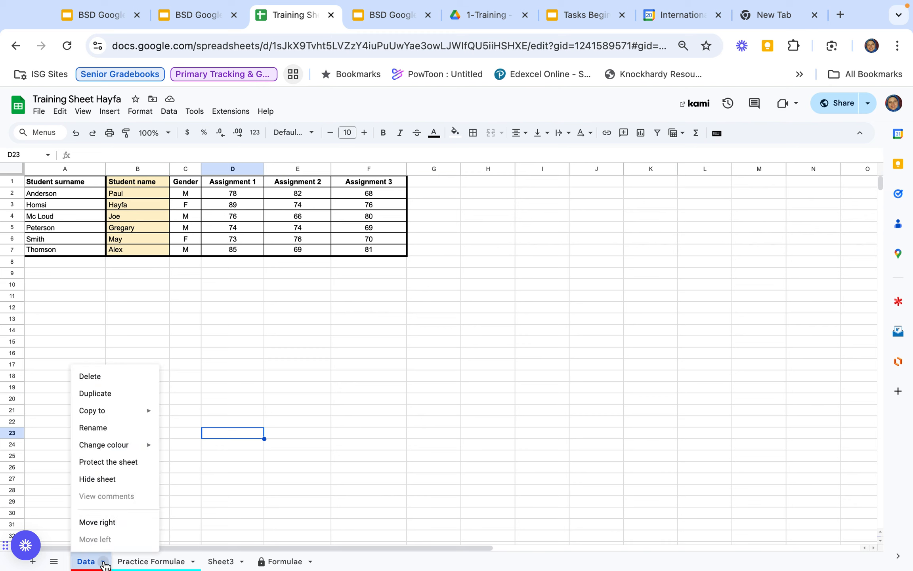
{"action": "left_click", "coordinate": [126, 462]}
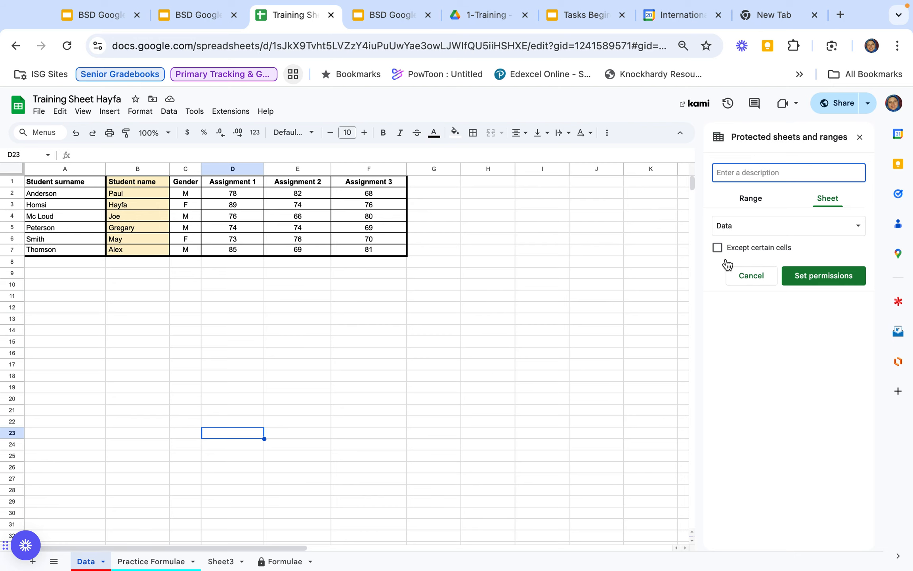
{"action": "left_click", "coordinate": [814, 276]}
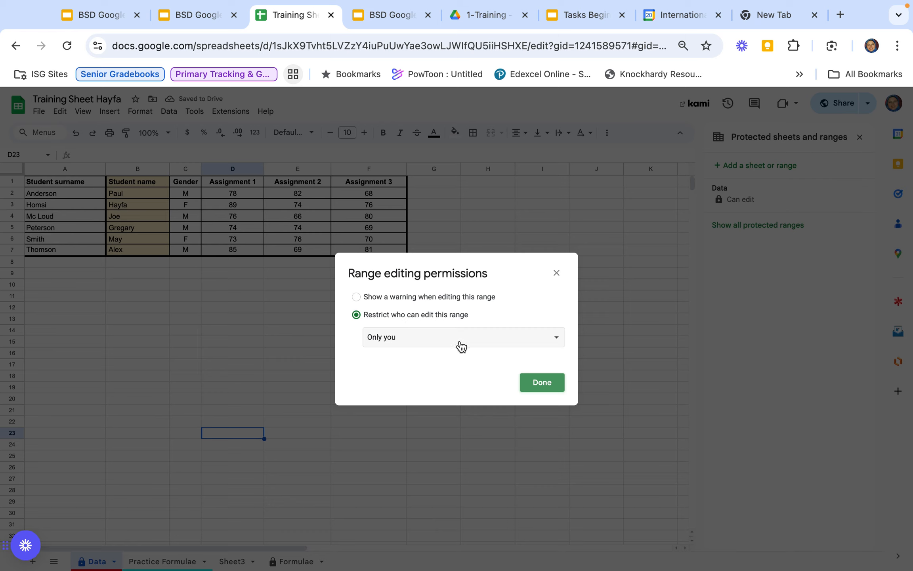
{"action": "left_click", "coordinate": [542, 387]}
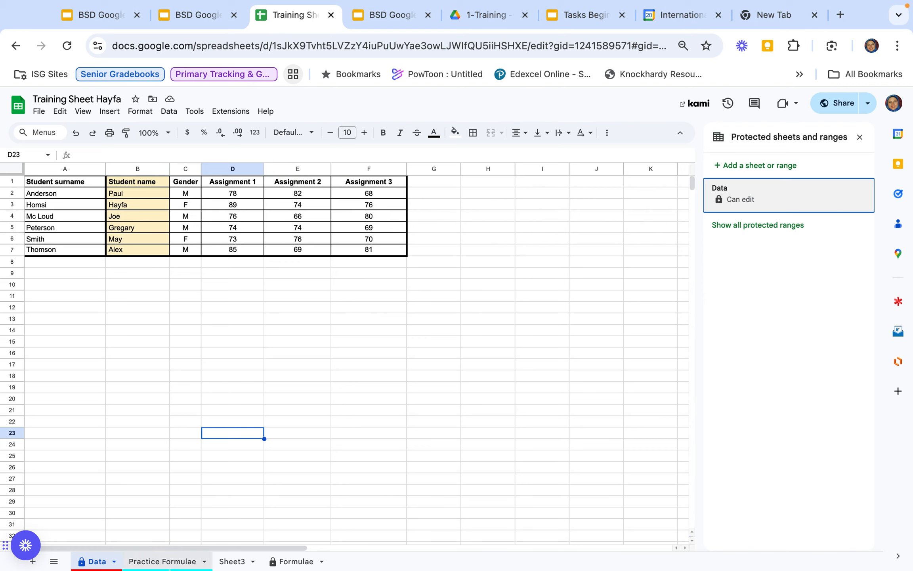
On the Practice Formulae sheet, accept the suggested formula =AVERAGE(C2:F2) in cell G2 for the first student.
{"action": "left_click", "coordinate": [154, 562]}
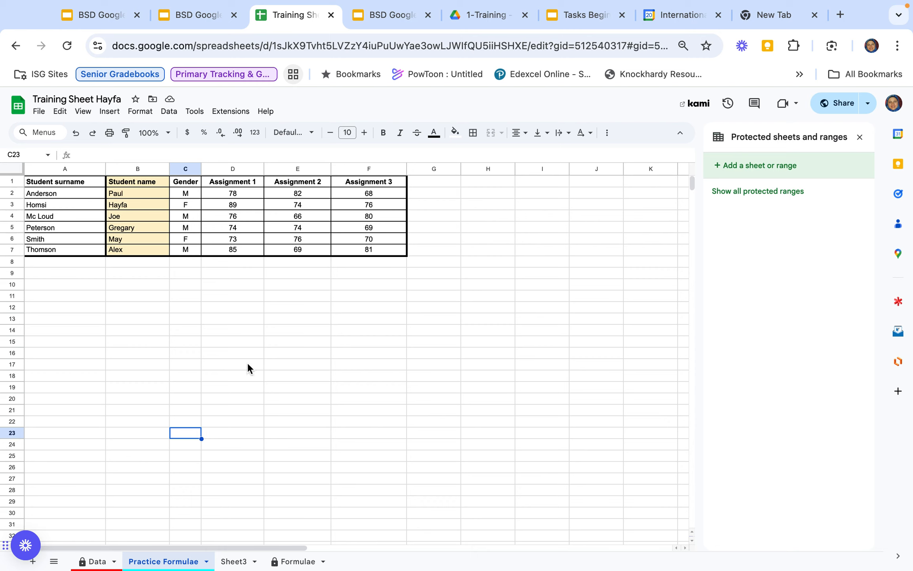
{"action": "left_click", "coordinate": [860, 137]}
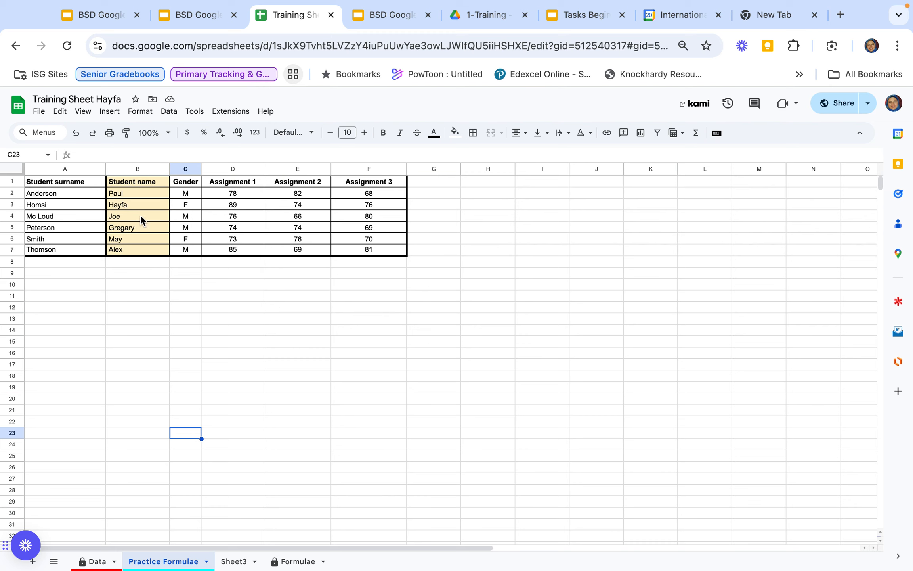
{"action": "left_click", "coordinate": [90, 192]}
{"action": "left_click_drag", "start_coordinate": [224, 195], "coordinate": [359, 191]}
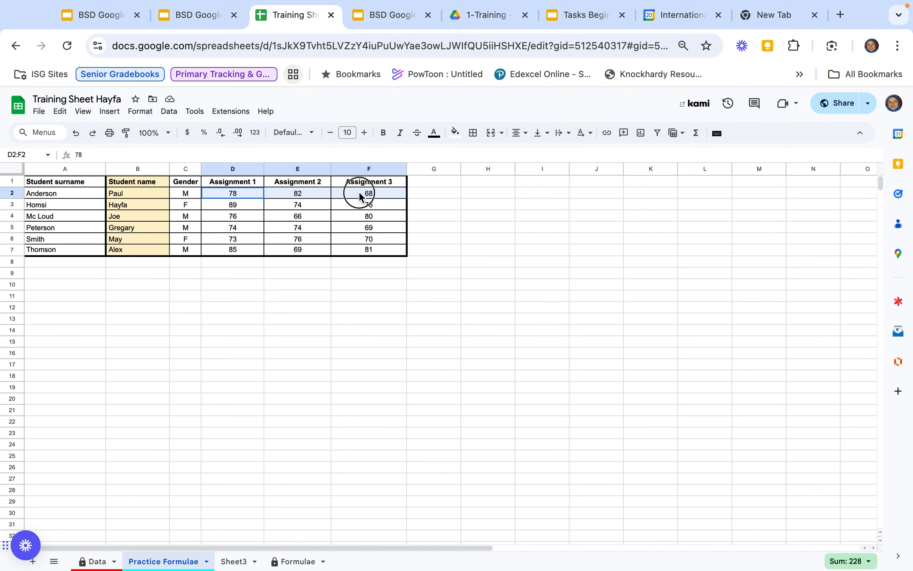
{"action": "left_click", "coordinate": [423, 194]}
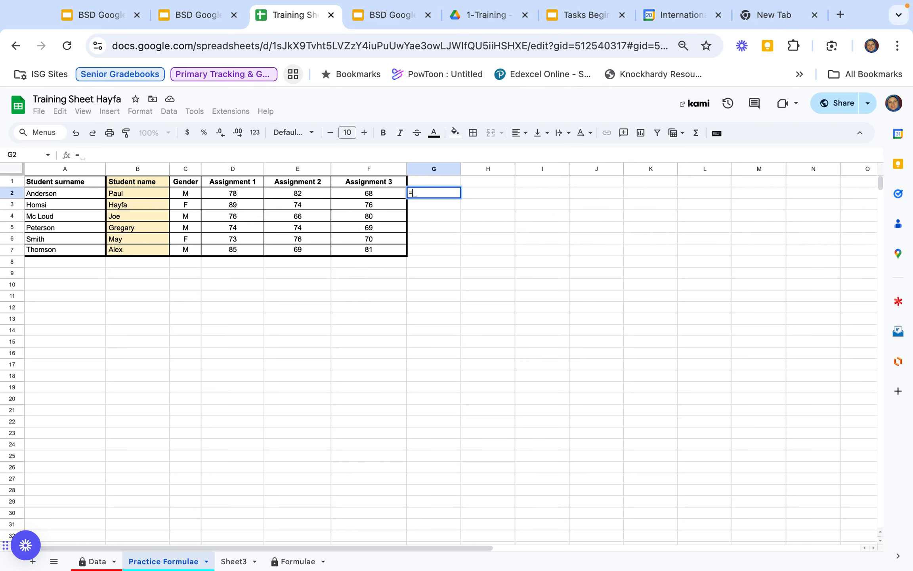
{"action": "type", "text": "="}
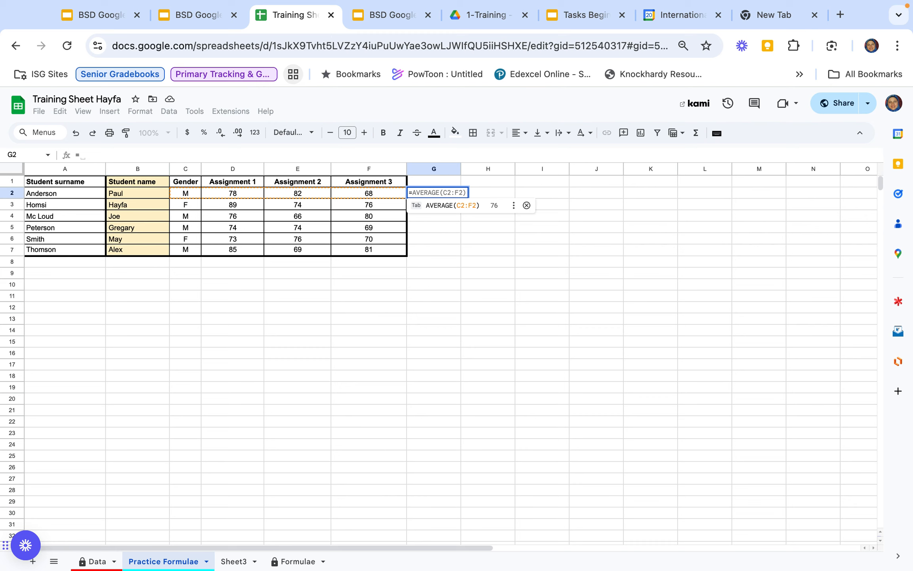
{"action": "key", "text": "Tab"}
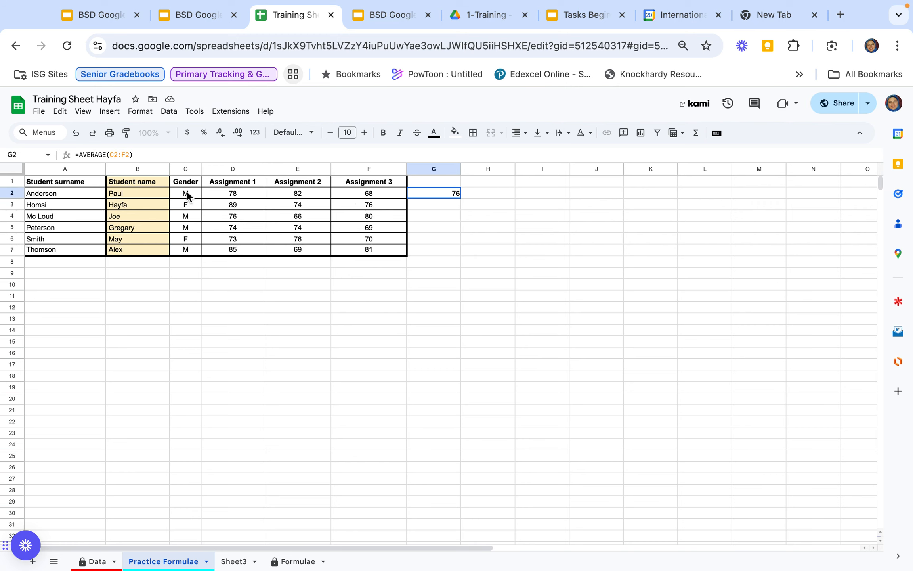
Correct the formula in G2 to =AVERAGE(D2:F2) and accept the suggested auto-fill for the remaining students in G3:G7.
{"action": "double_click", "coordinate": [422, 194]}
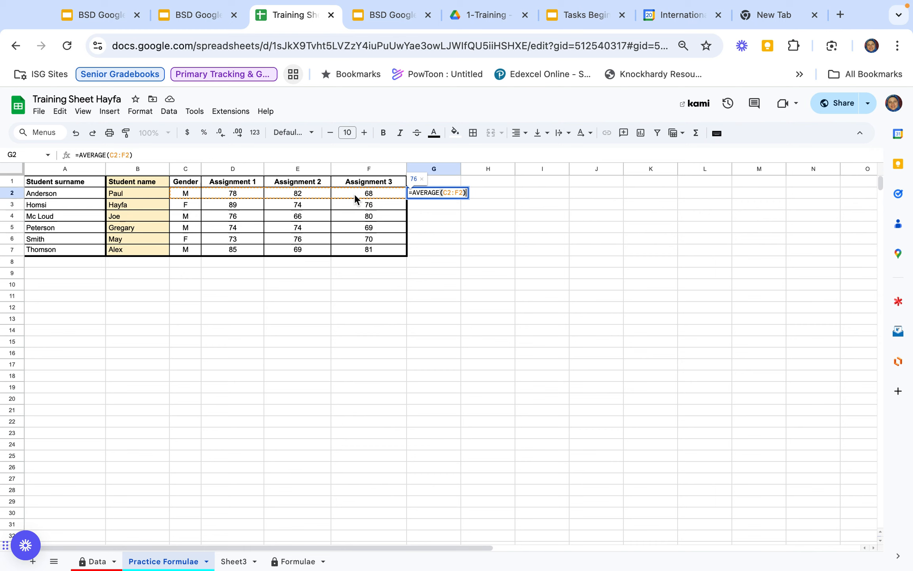
{"action": "left_click", "coordinate": [111, 154]}
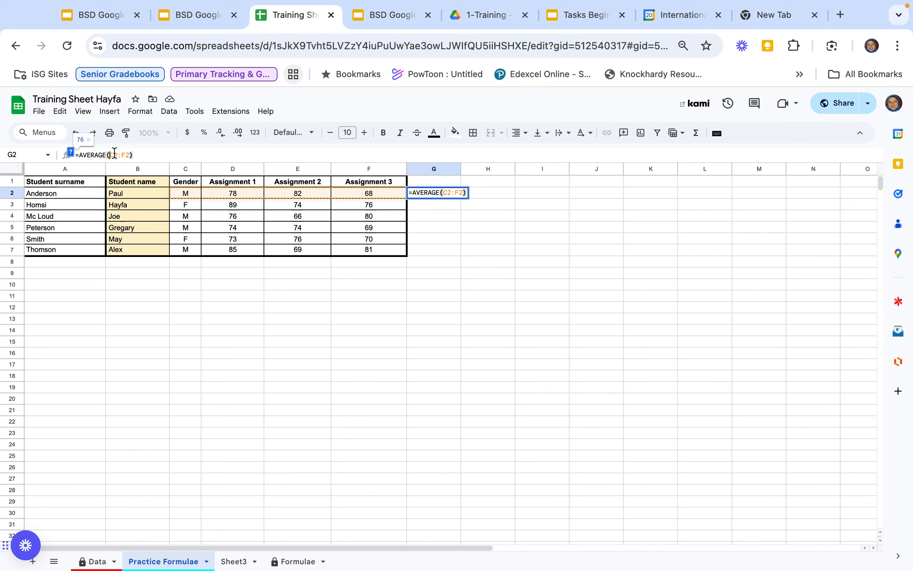
{"action": "key", "text": "BackSpace"}
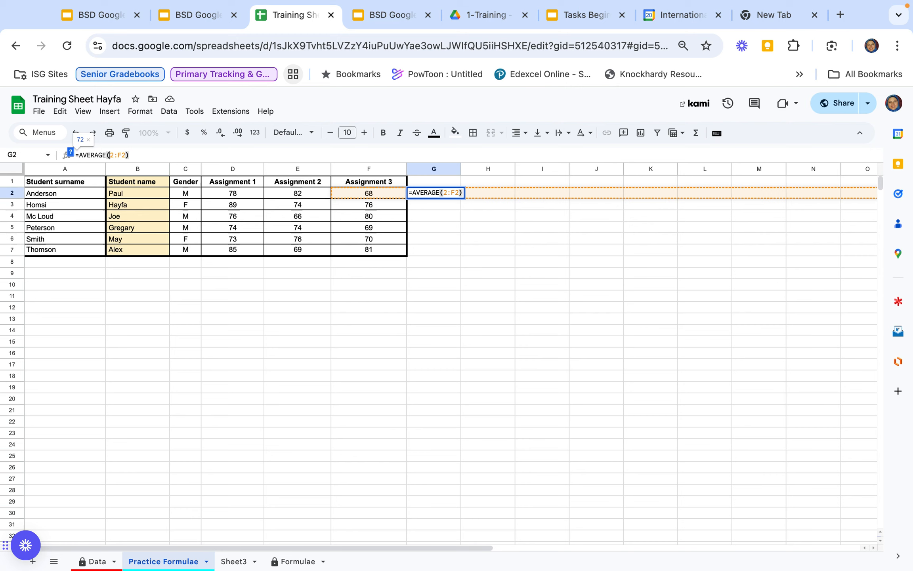
{"action": "type", "text": "D"}
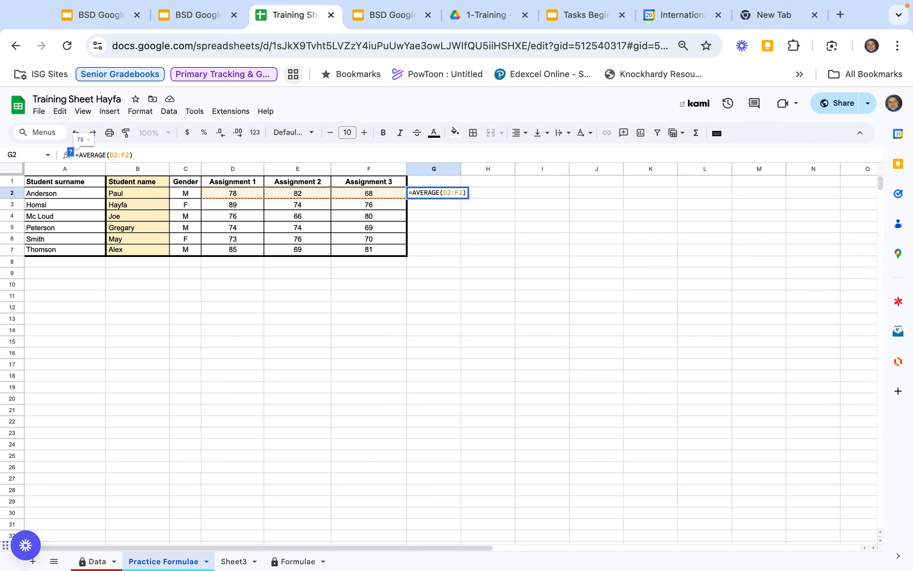
{"action": "key", "text": "Return"}
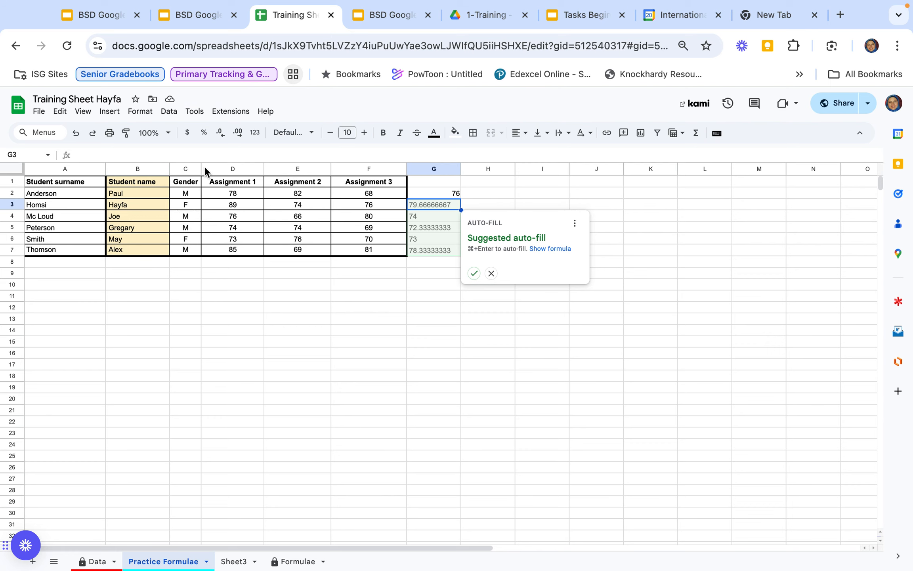
{"action": "left_click", "coordinate": [475, 273]}
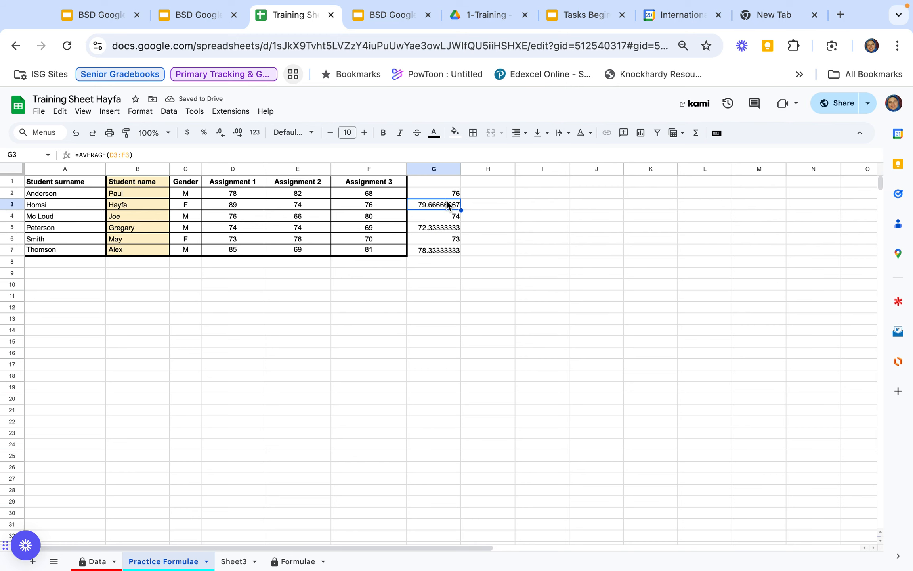
Reduce the decimal places of column G so the averages are formatted as whole numbers.
{"action": "left_click", "coordinate": [437, 168]}
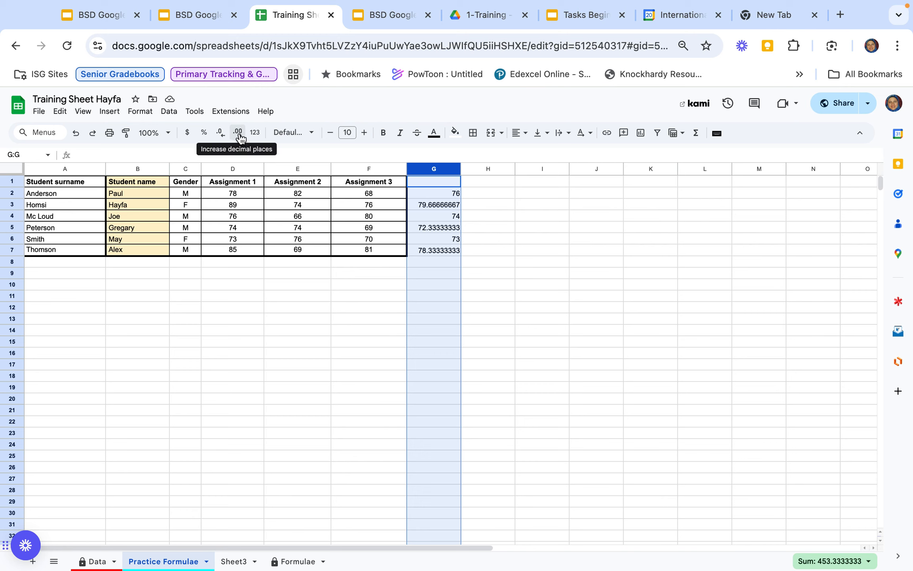
{"action": "left_click", "coordinate": [222, 135]}
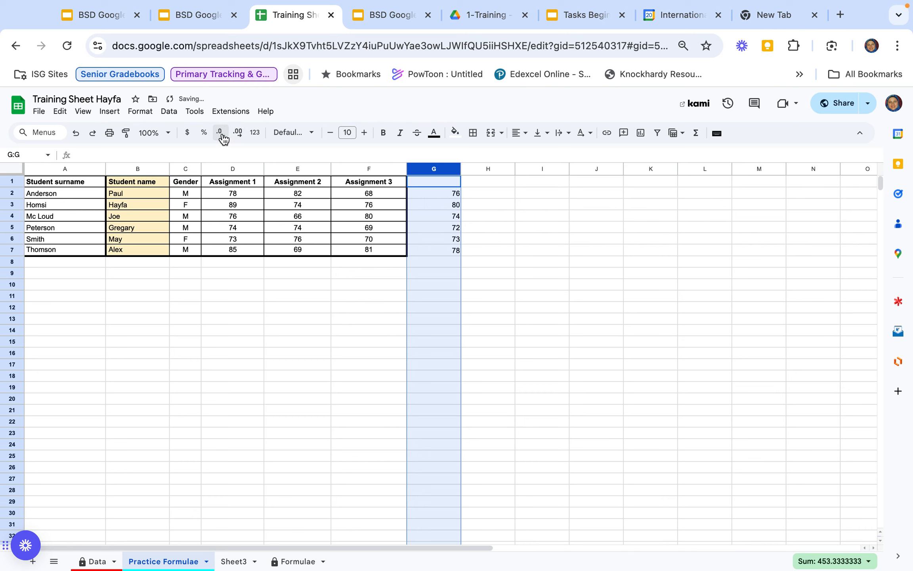
{"action": "left_click", "coordinate": [452, 271]}
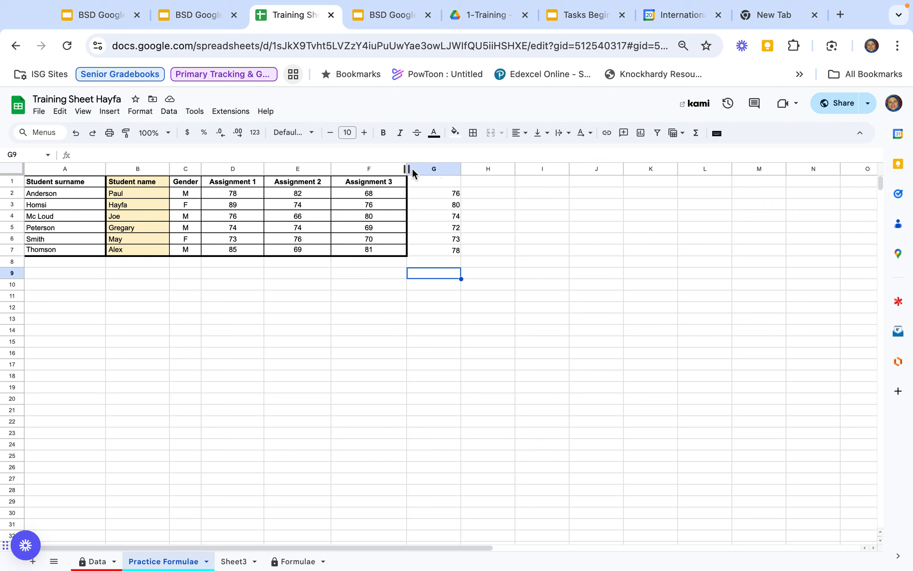
Try formatting column G with one decimal place, and return it to whole numbers.
{"action": "left_click", "coordinate": [426, 169]}
{"action": "left_click", "coordinate": [238, 134]}
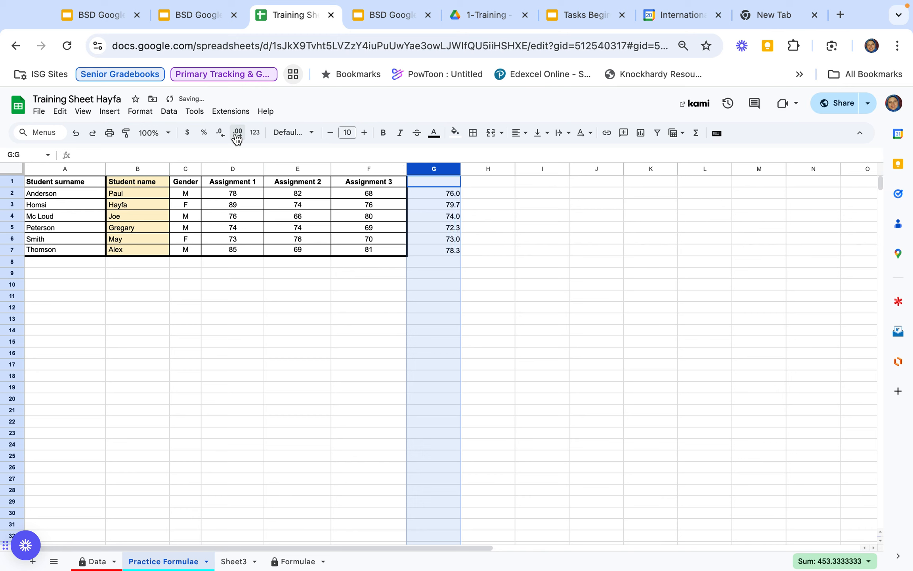
{"action": "left_click", "coordinate": [220, 135]}
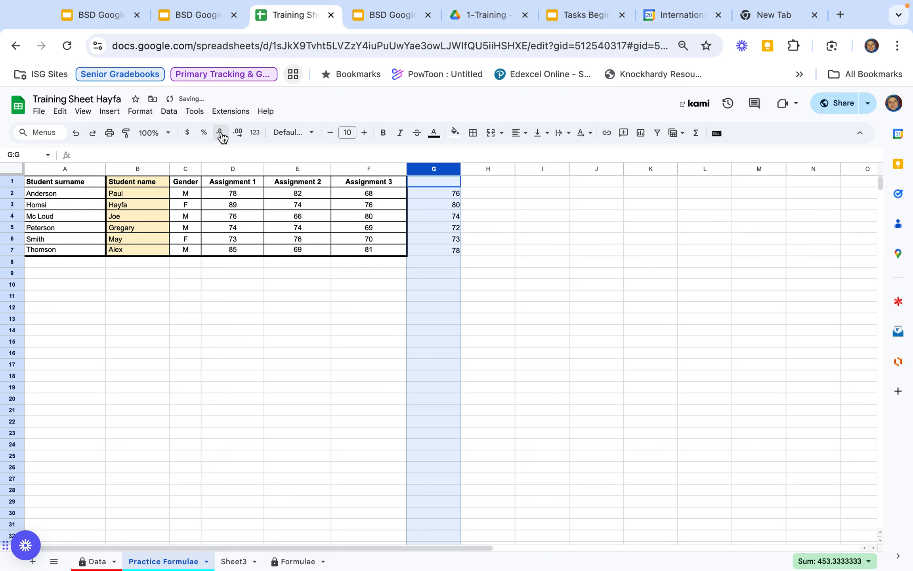
{"action": "left_click", "coordinate": [358, 321]}
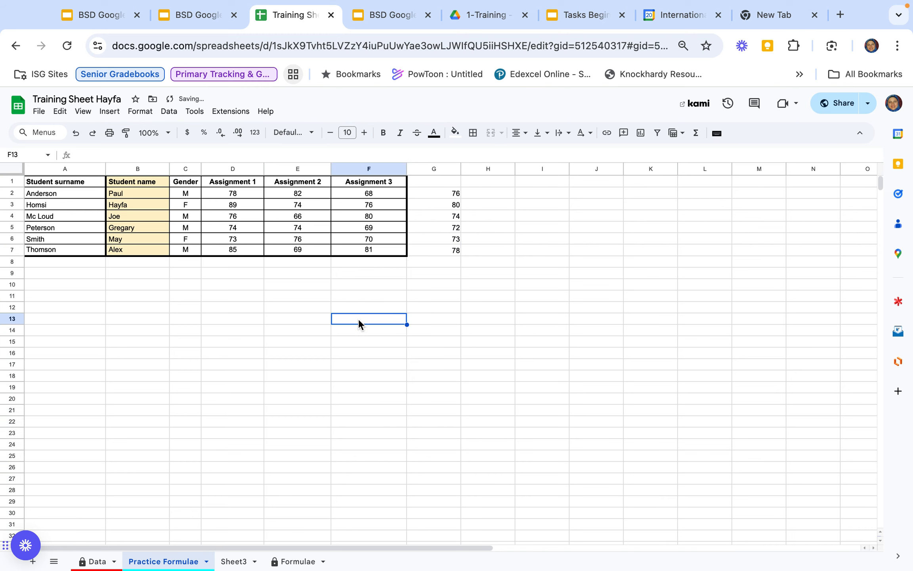
Enter the heading "Average per student" in G1 and fit column G's width to its content.
{"action": "left_click", "coordinate": [434, 181]}
{"action": "type", "text": "Aver"}
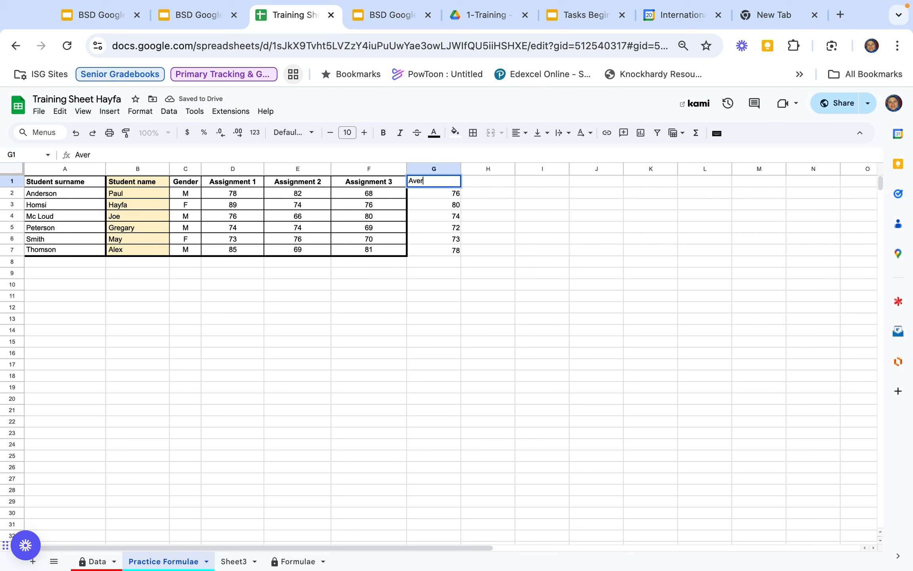
{"action": "type", "text": "age per student"}
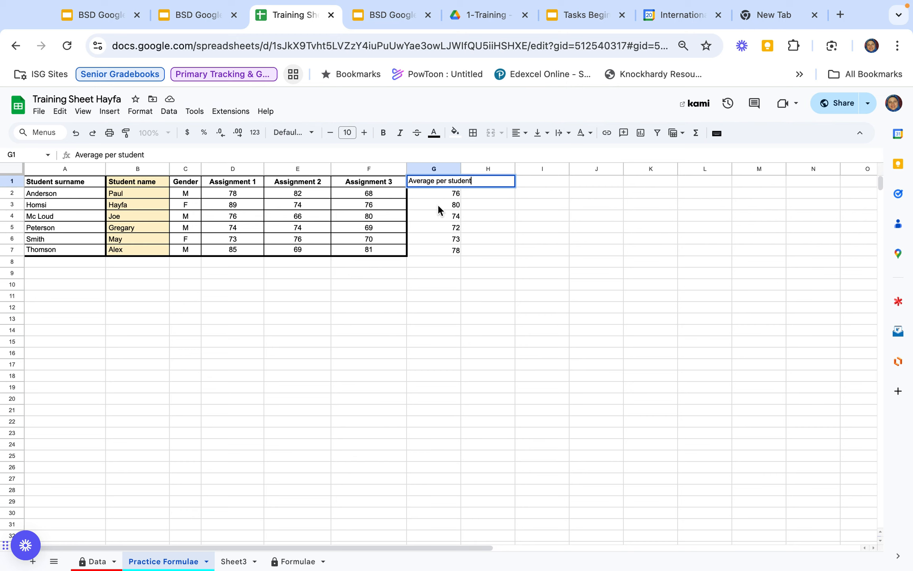
{"action": "left_click", "coordinate": [472, 341]}
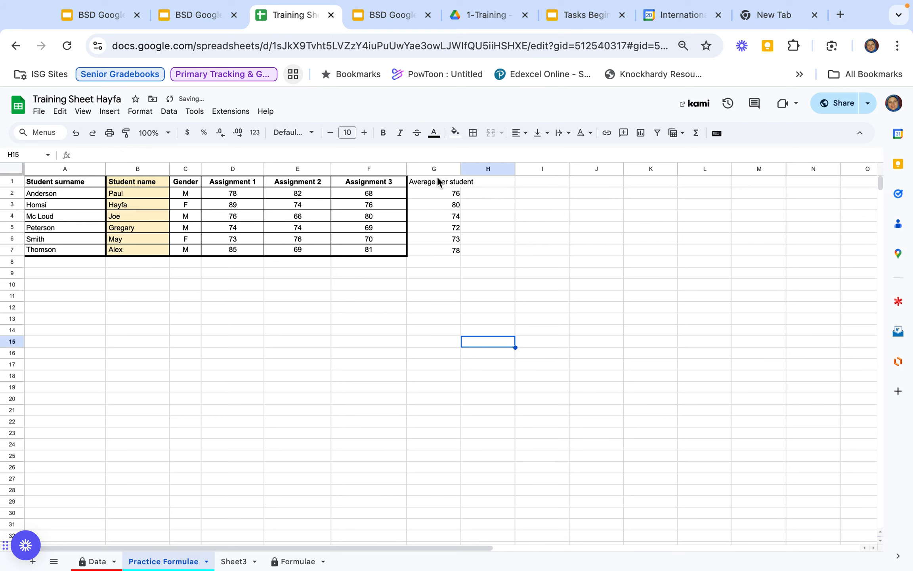
{"action": "double_click", "coordinate": [462, 167]}
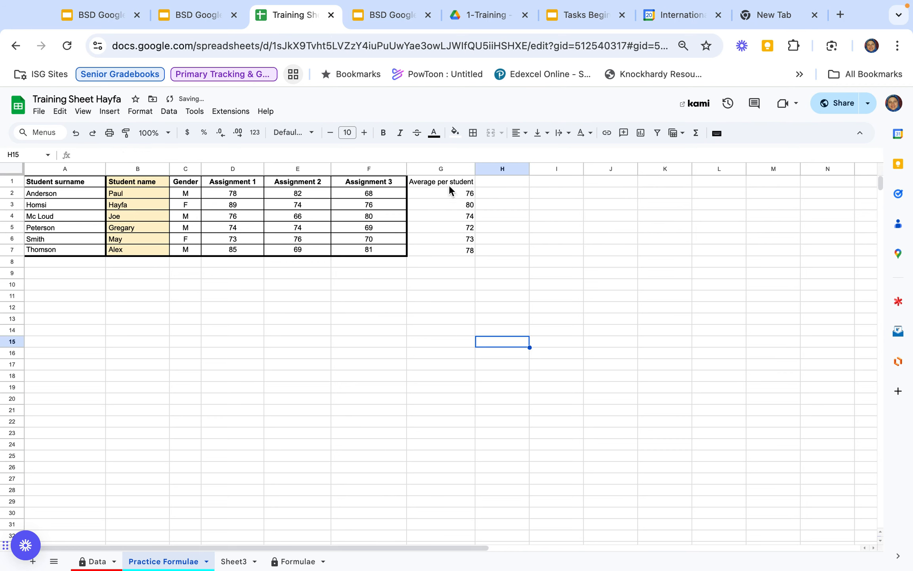
Calculate the Assignment 1 class average in D8 with =AVERAGE(D2:D7) and format column D as whole numbers.
{"action": "left_click", "coordinate": [247, 265]}
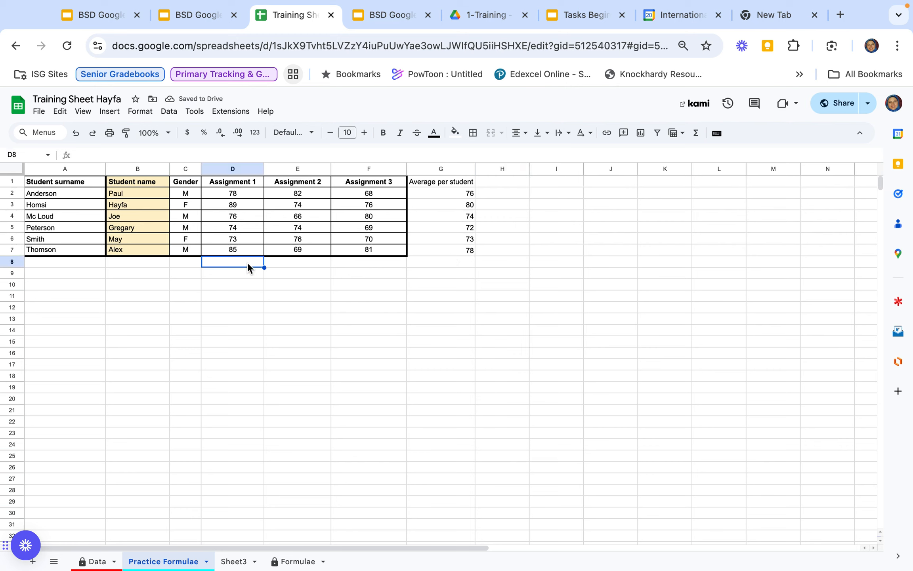
{"action": "type", "text": "="}
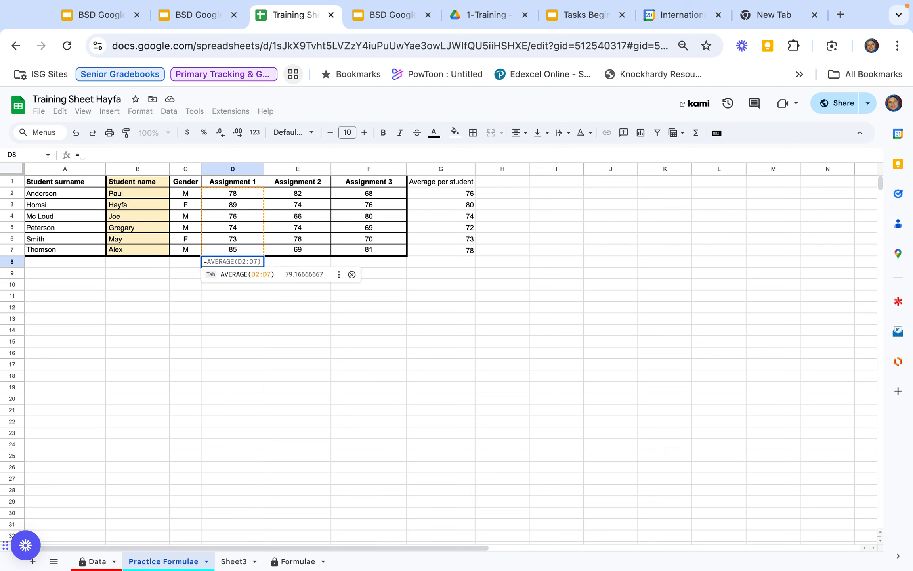
{"action": "key", "text": "Tab"}
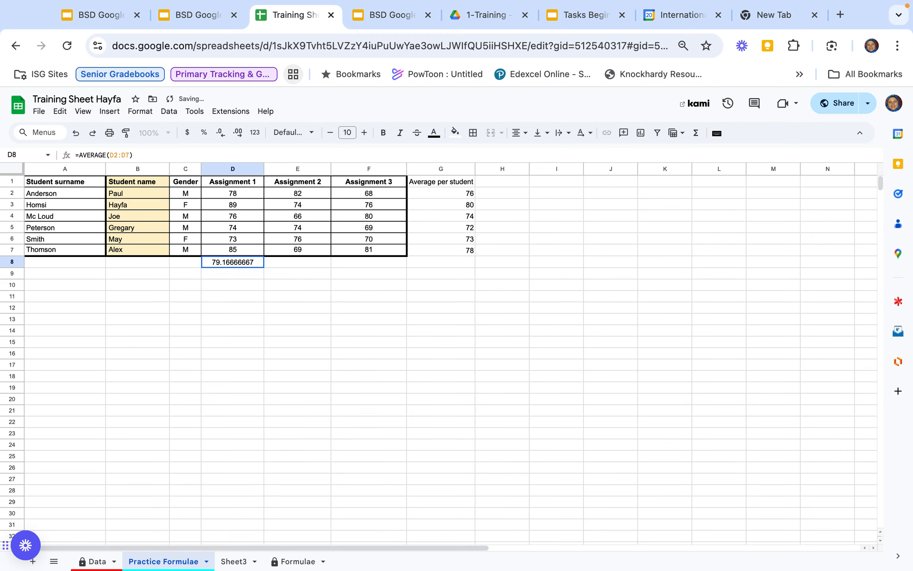
{"action": "left_click", "coordinate": [234, 168]}
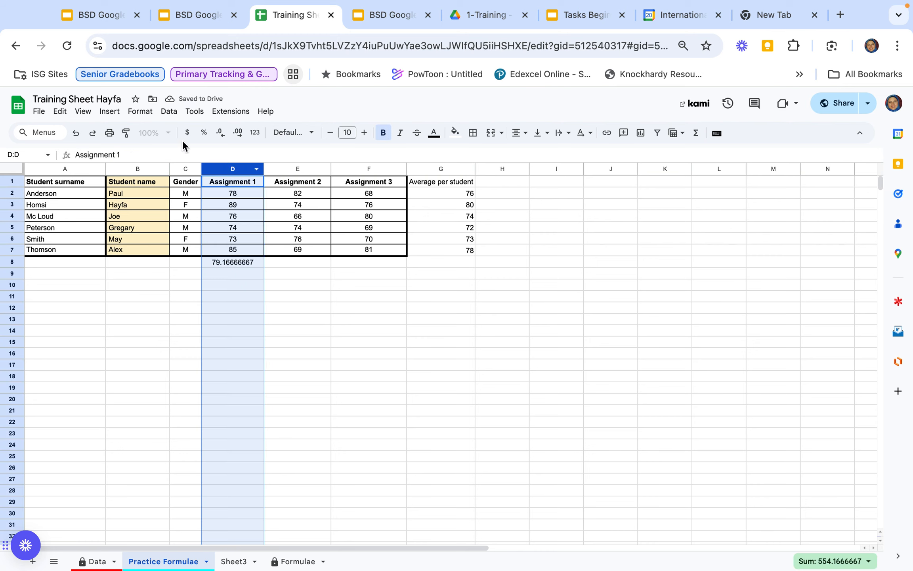
{"action": "left_click", "coordinate": [221, 132]}
{"action": "left_click", "coordinate": [235, 326]}
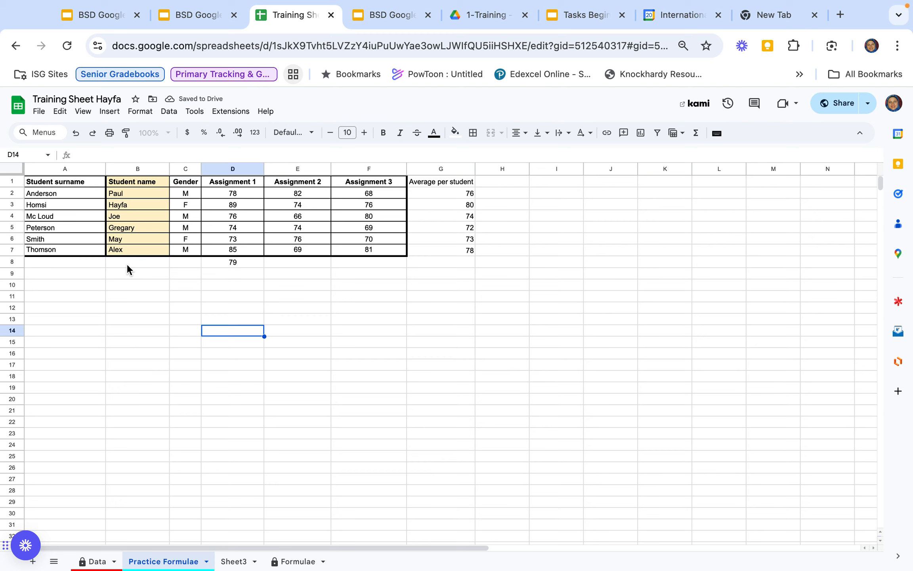
Enter the row label "Class Average" in A8.
{"action": "left_click", "coordinate": [97, 267]}
{"action": "type", "text": "Class"}
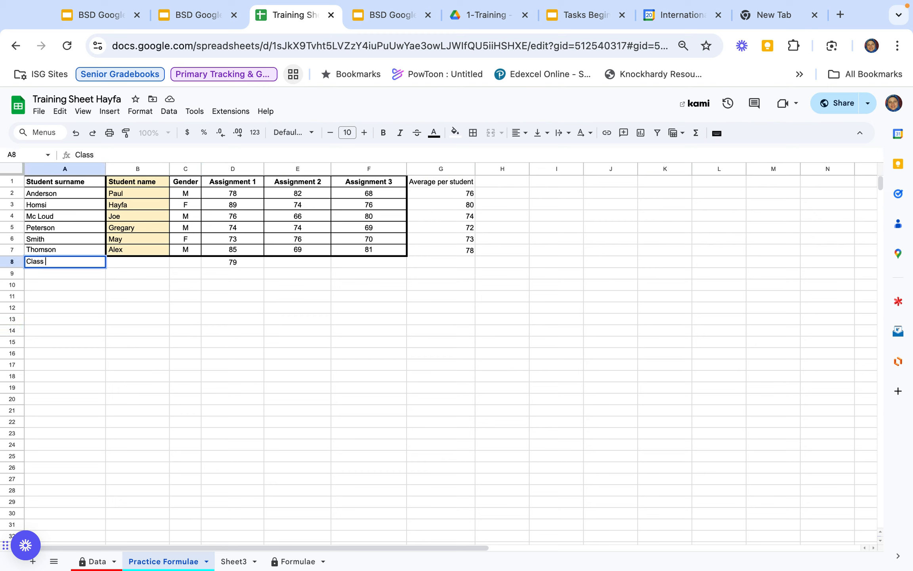
{"action": "type", "text": " Average"}
{"action": "left_click", "coordinate": [125, 354]}
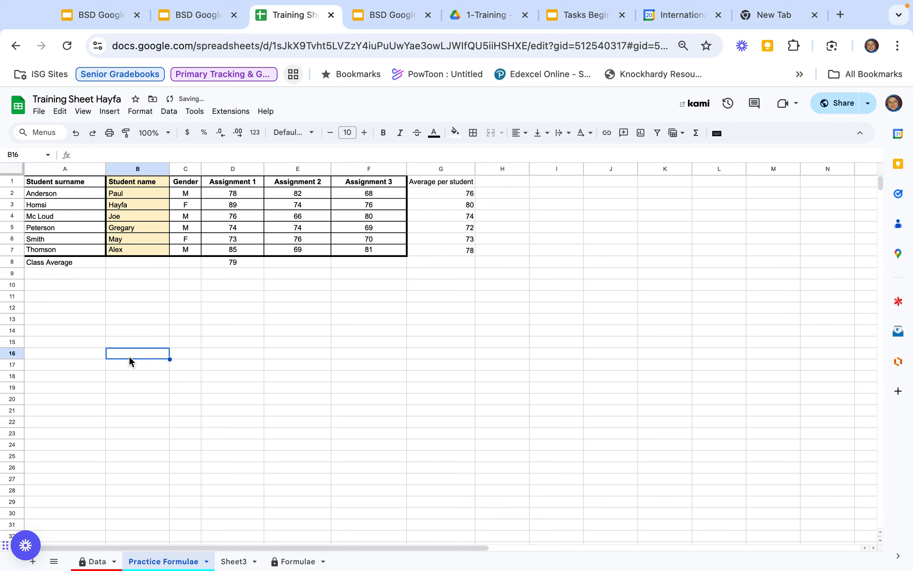
{"action": "left_click", "coordinate": [243, 265]}
{"action": "left_click", "coordinate": [283, 265]}
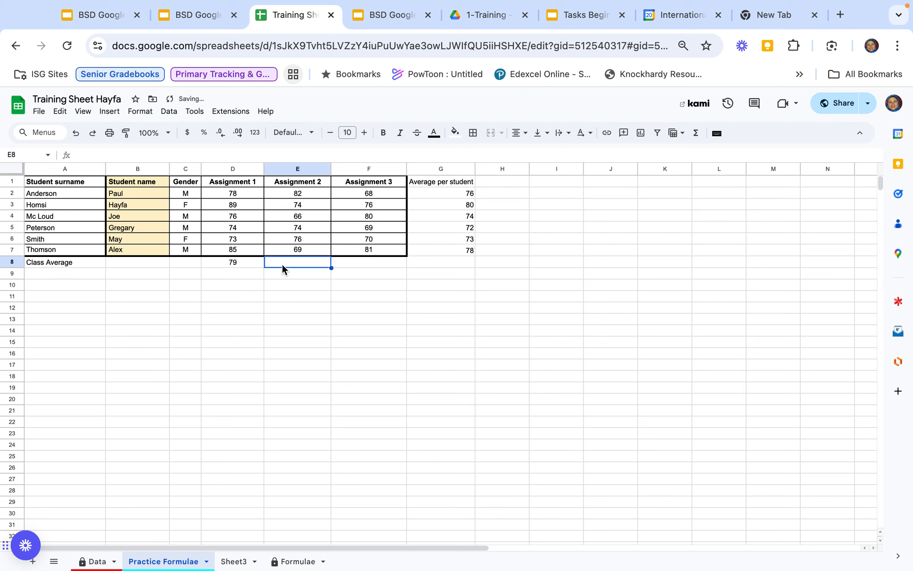
{"action": "type", "text": "="}
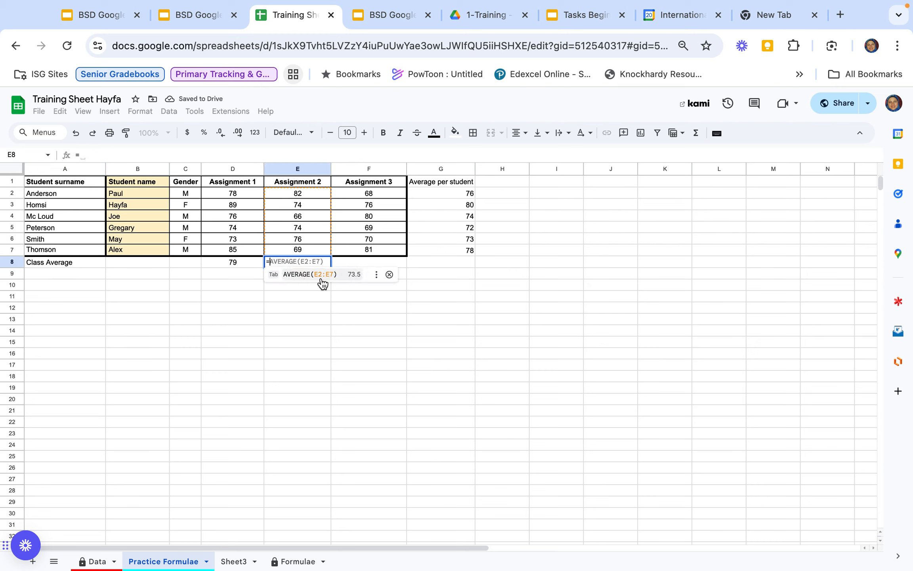
{"action": "left_click", "coordinate": [292, 323]}
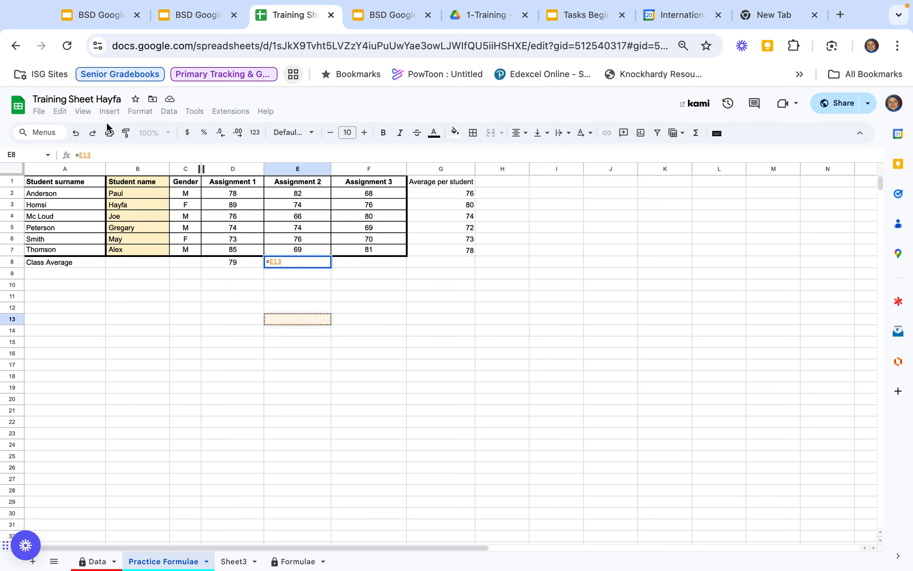
{"action": "left_click", "coordinate": [75, 134]}
{"action": "left_click", "coordinate": [74, 134]}
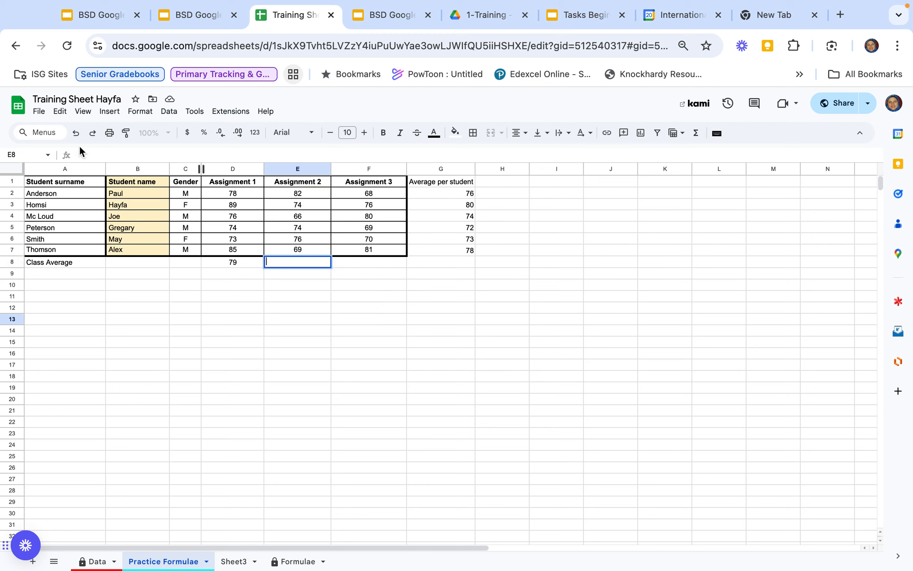
Copy the class average formula from D8 into E8:F8 for Assignments 2 and 3.
{"action": "left_click", "coordinate": [248, 263]}
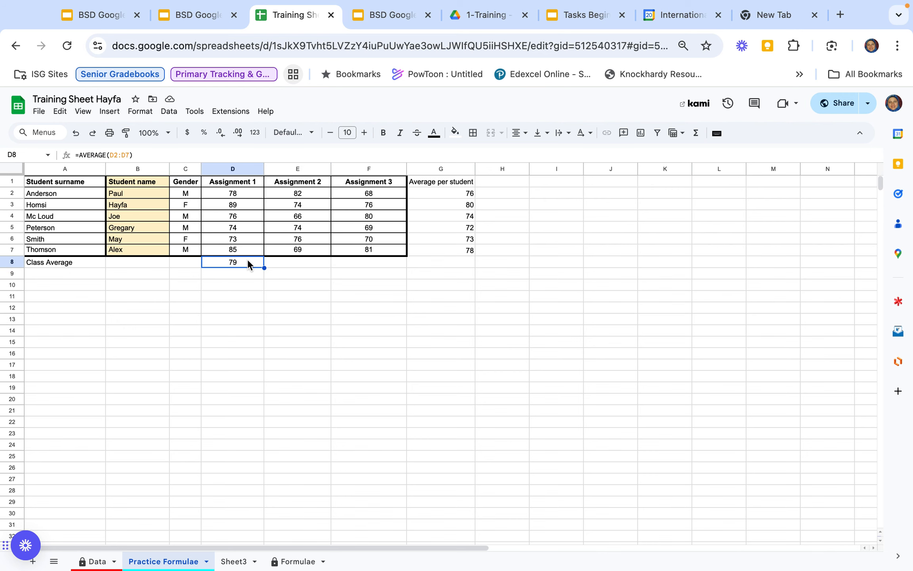
{"action": "key", "text": "super+c"}
{"action": "right_click", "coordinate": [248, 263]}
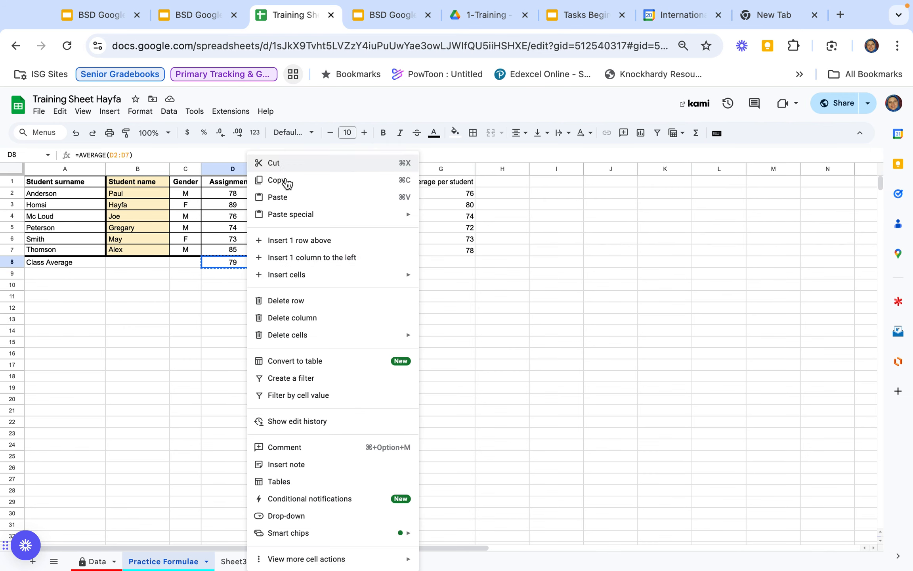
{"action": "left_click", "coordinate": [286, 180]}
{"action": "left_click_drag", "start_coordinate": [292, 267], "coordinate": [346, 270]}
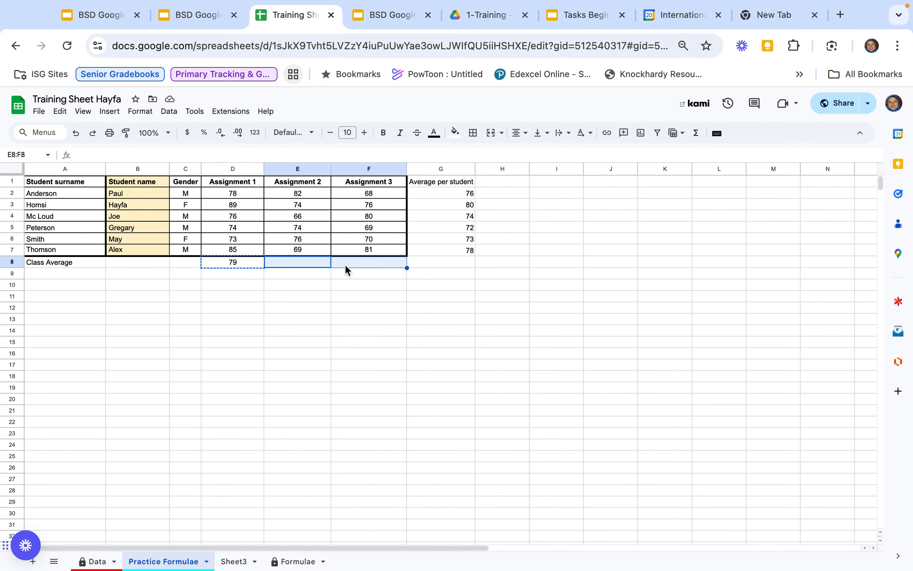
{"action": "key", "text": "super+v"}
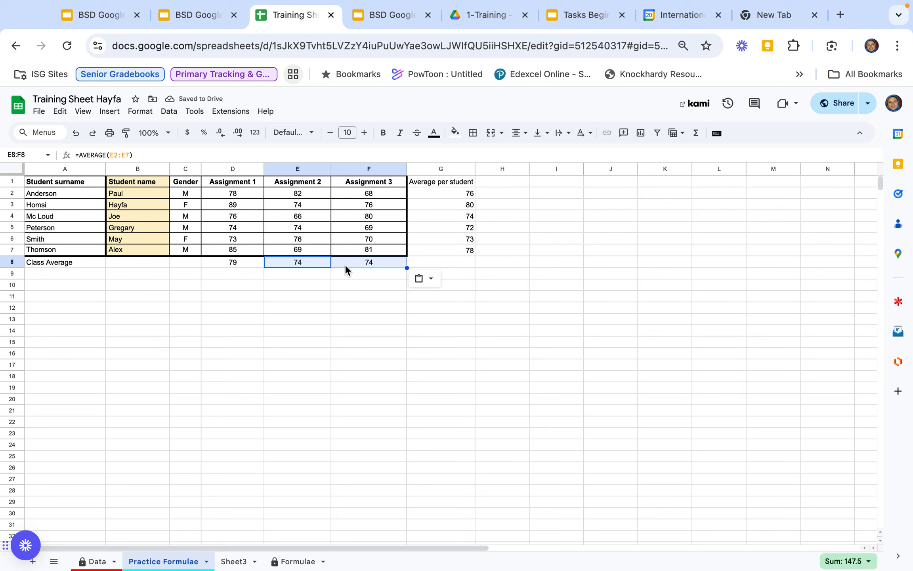
Examine the class average formulas in D8, E8 and F8, and the Paste special options available for E8.
{"action": "left_click", "coordinate": [300, 262]}
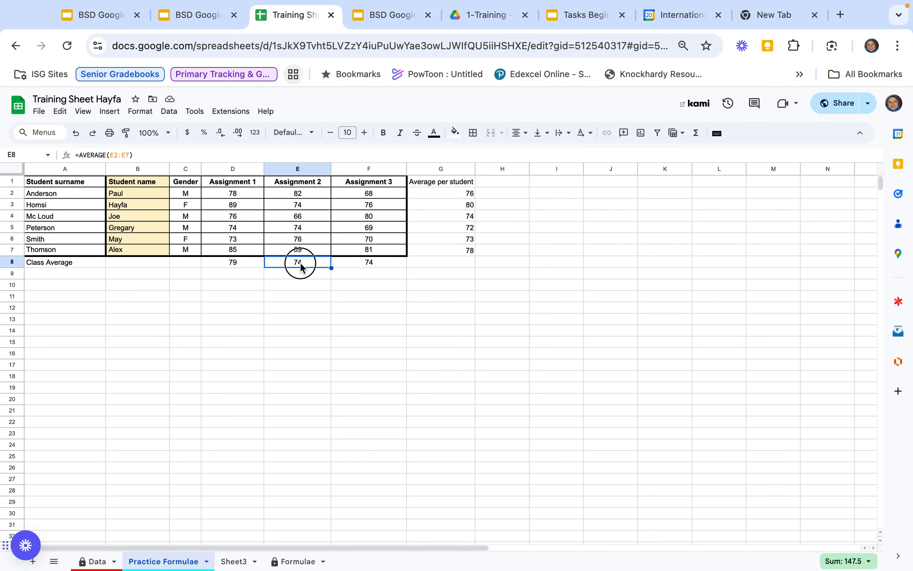
{"action": "left_click", "coordinate": [249, 267]}
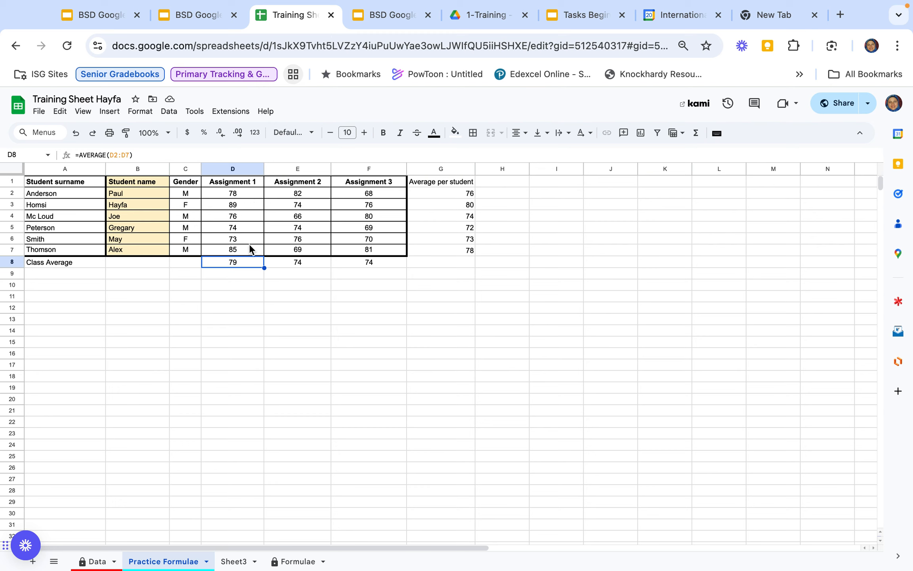
{"action": "left_click", "coordinate": [283, 261]}
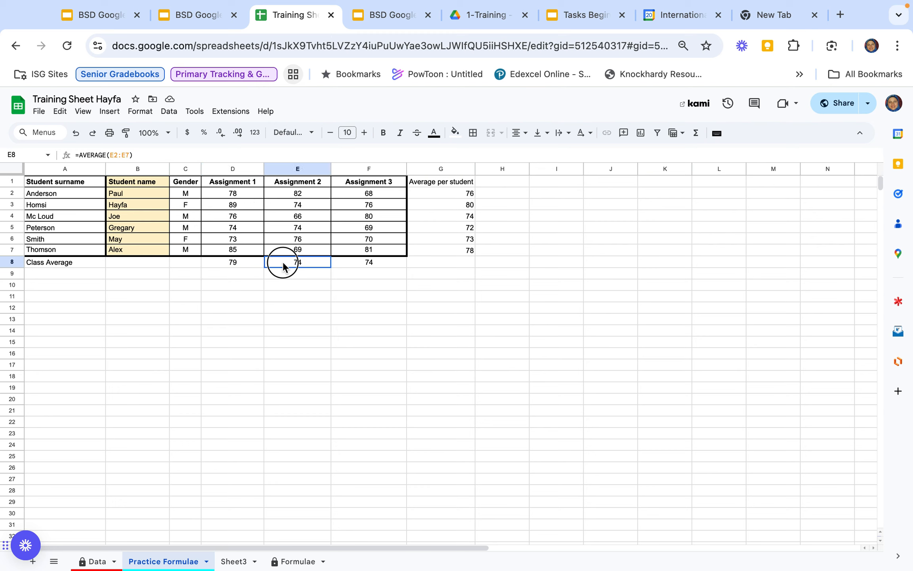
{"action": "double_click", "coordinate": [284, 264]}
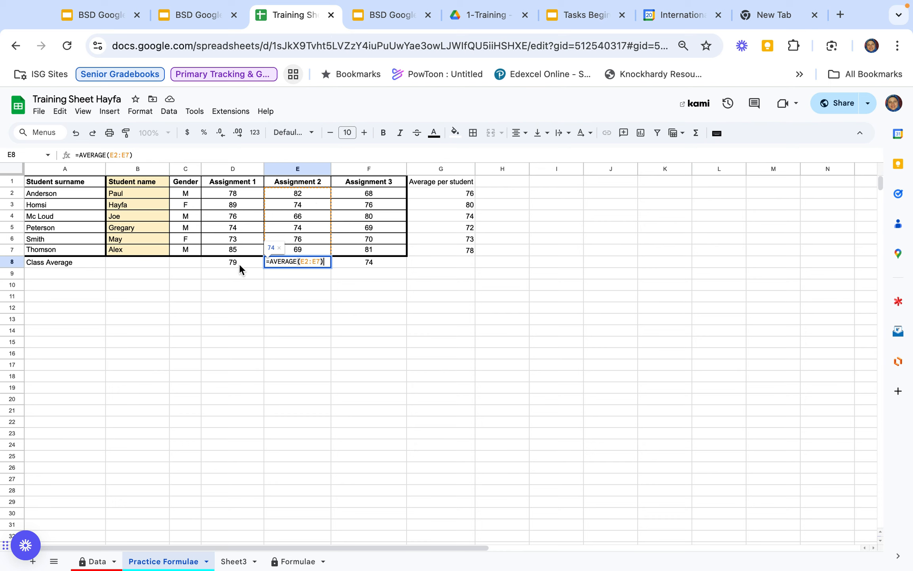
{"action": "key", "text": "Escape"}
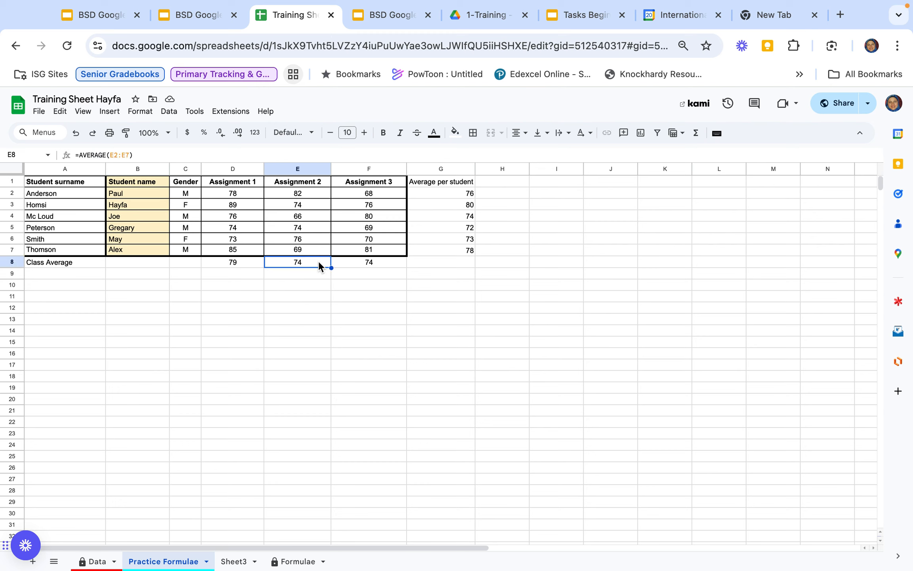
{"action": "left_click", "coordinate": [351, 262]}
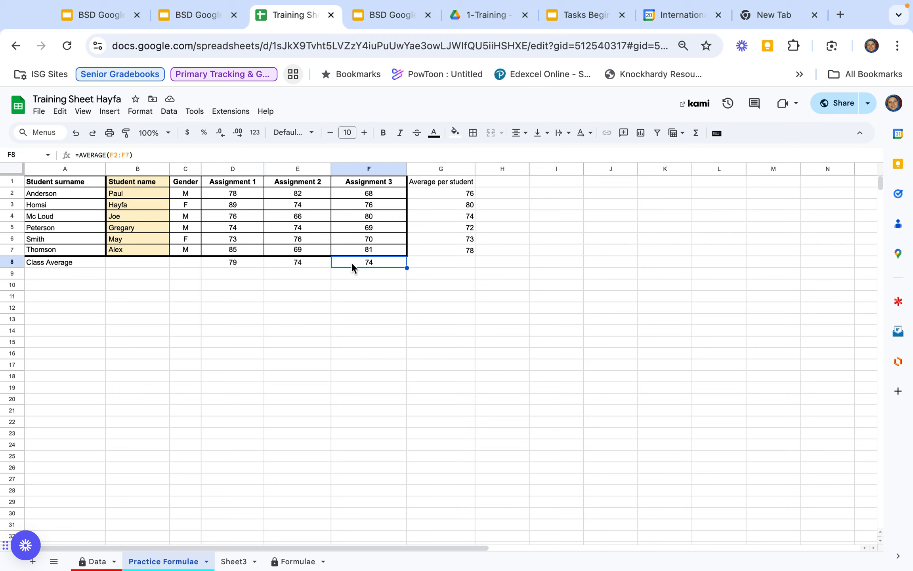
{"action": "left_click", "coordinate": [234, 262]}
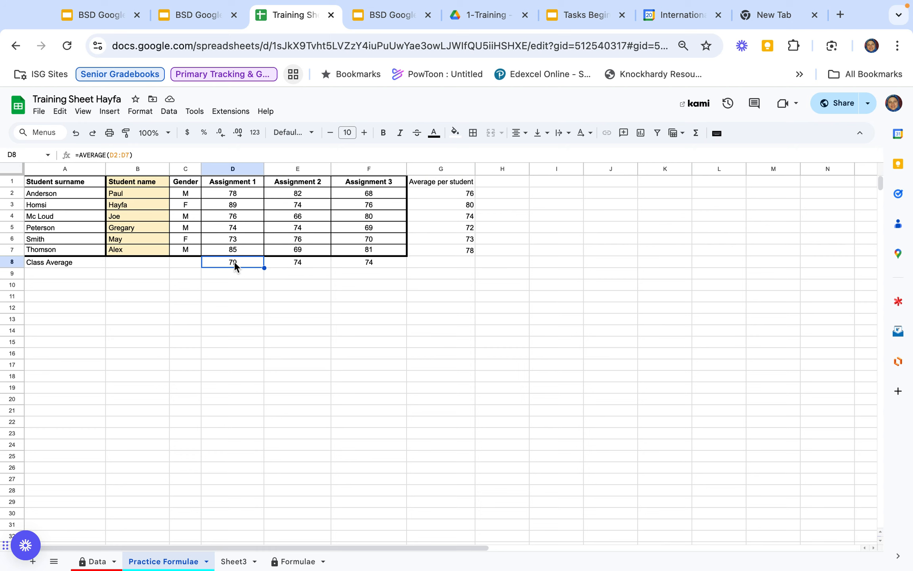
{"action": "left_click", "coordinate": [280, 264]}
{"action": "right_click", "coordinate": [281, 262]}
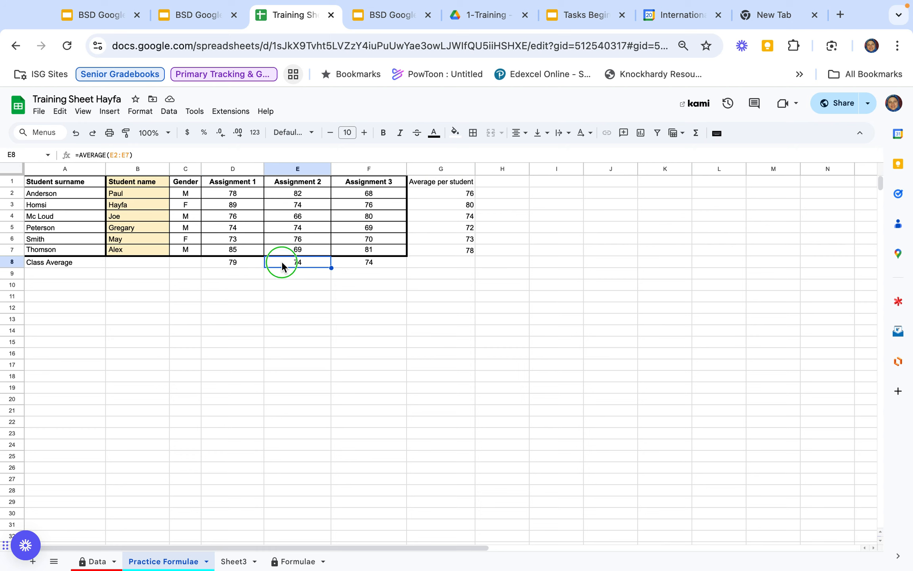
{"action": "mouse_move", "coordinate": [317, 217]}
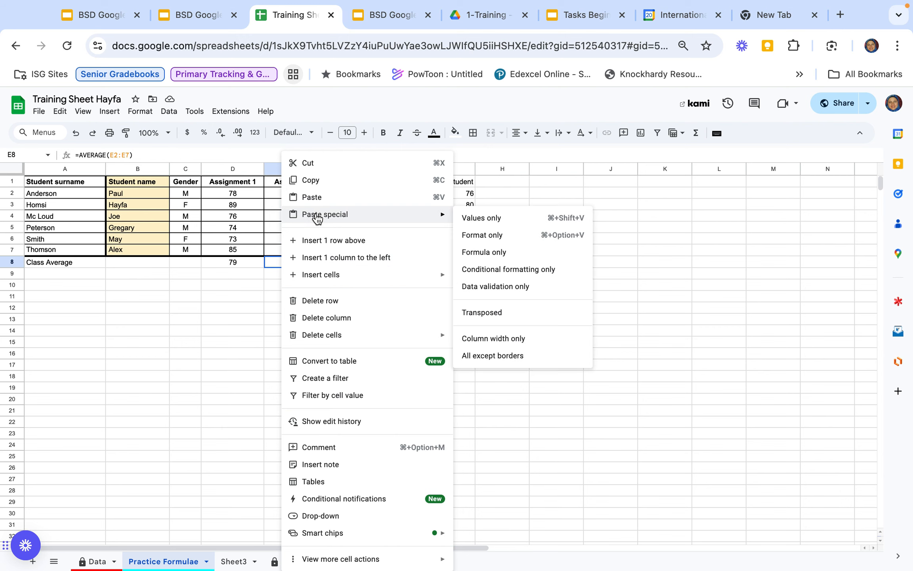
{"action": "left_click", "coordinate": [241, 288]}
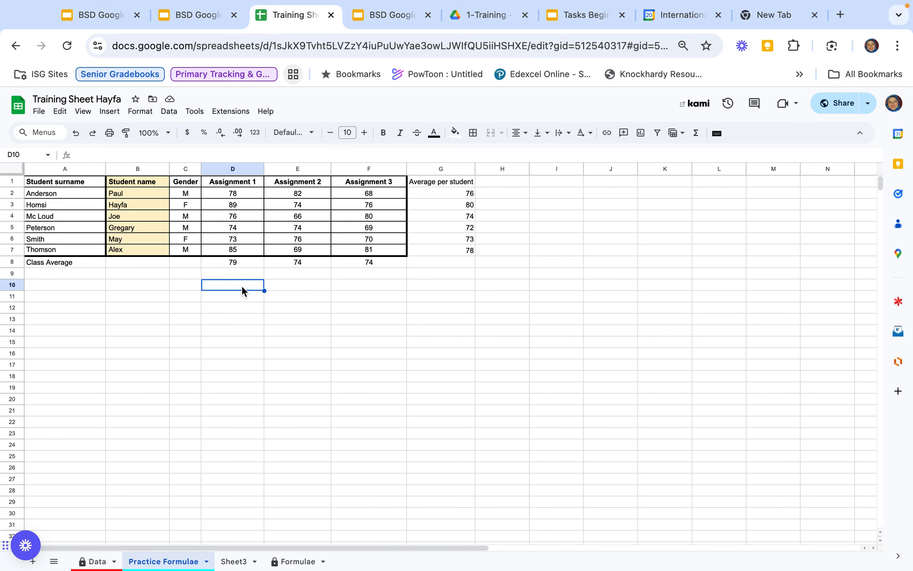
Label A9 "Class Min" and calculate the lowest Assignment 1 mark in D9 with =MIN(D2:D7).
{"action": "left_click", "coordinate": [84, 274]}
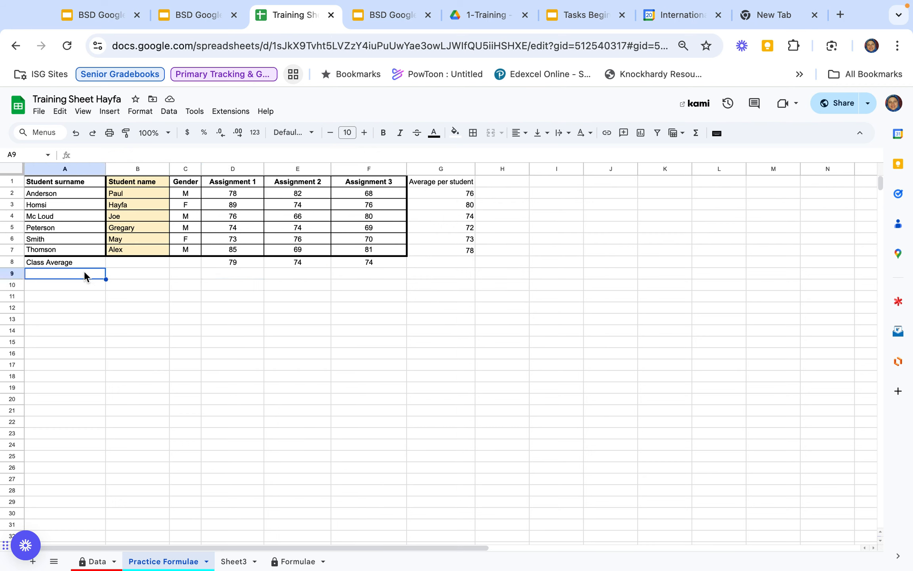
{"action": "type", "text": "Class Min"}
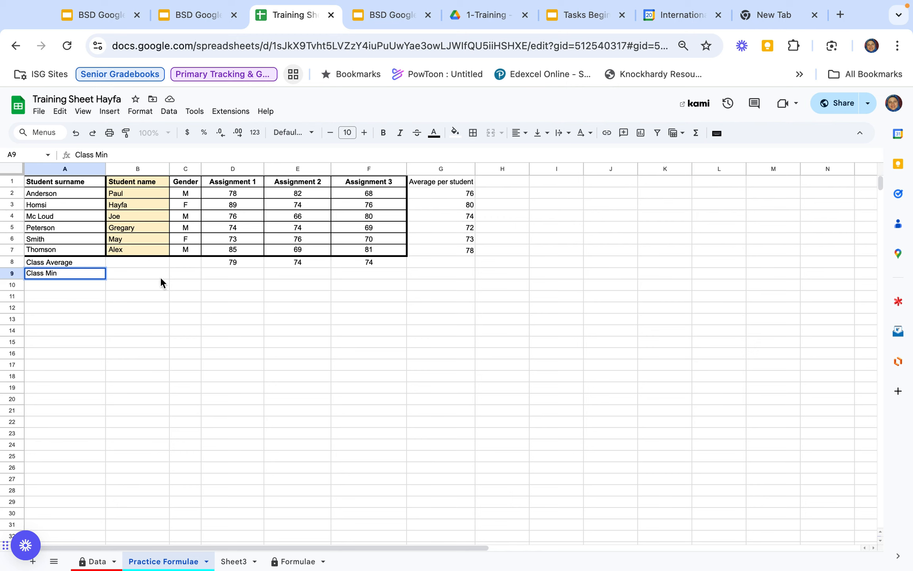
{"action": "left_click", "coordinate": [225, 275]}
{"action": "type", "text": "="}
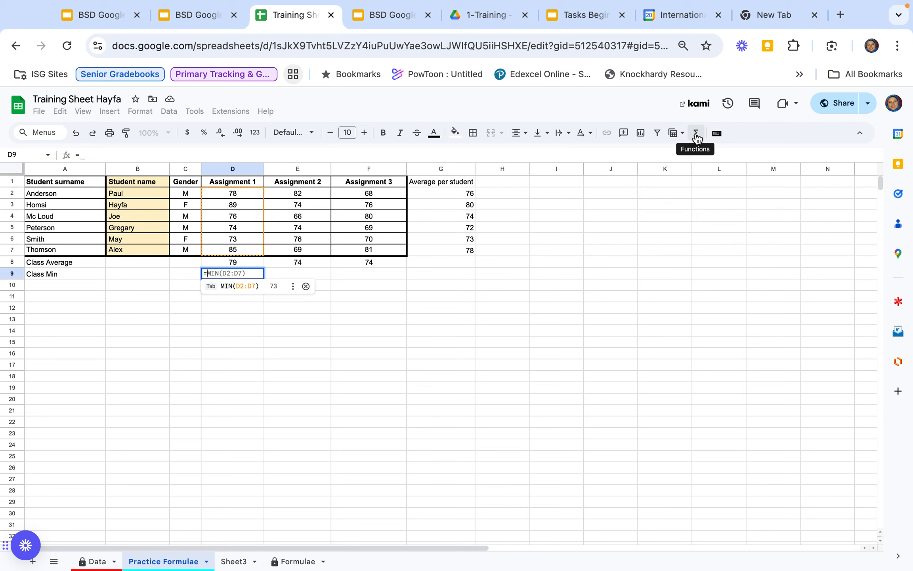
{"action": "left_click", "coordinate": [227, 287]}
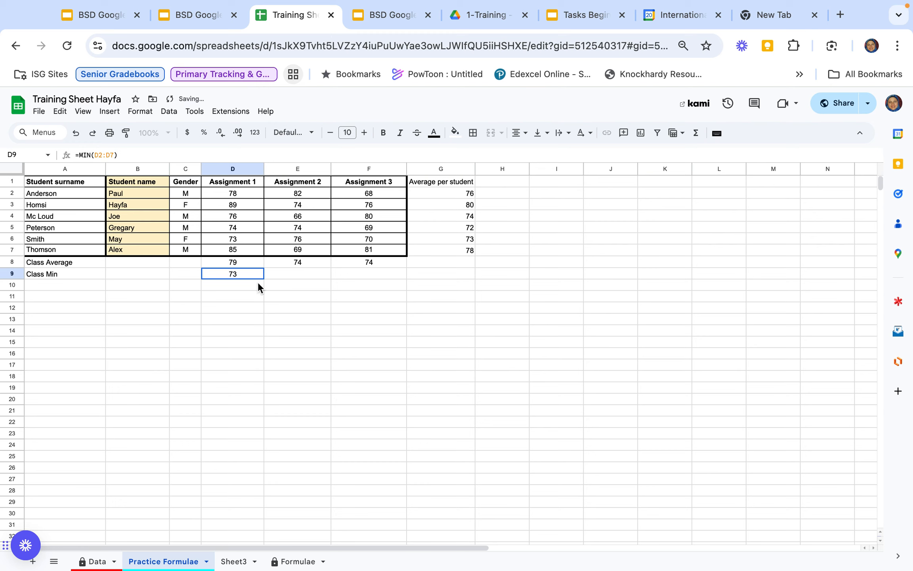
Calculate the highest Assignment 1 mark in D10 with =MAX(D2:D7) and the total in D11 with =SUM(D2:D7).
{"action": "left_click", "coordinate": [239, 284]}
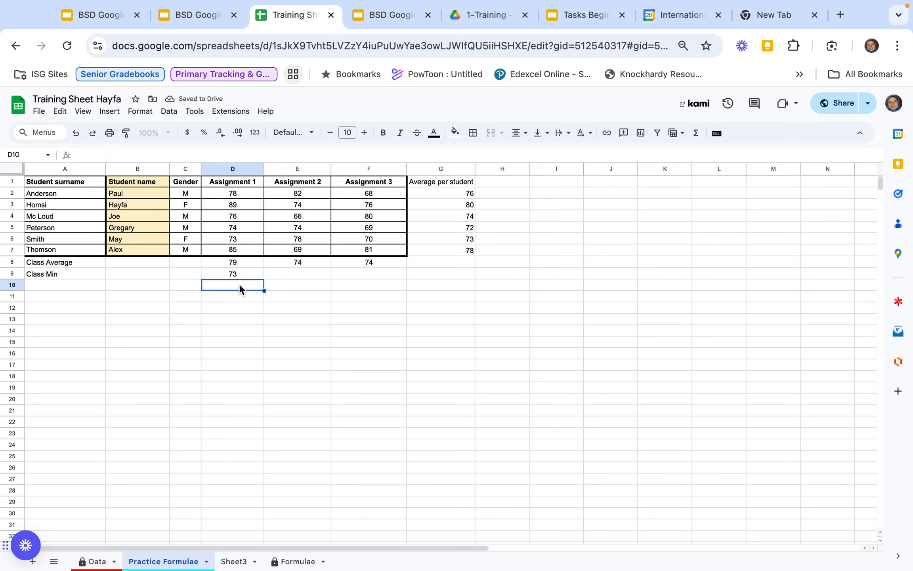
{"action": "type", "text": "="}
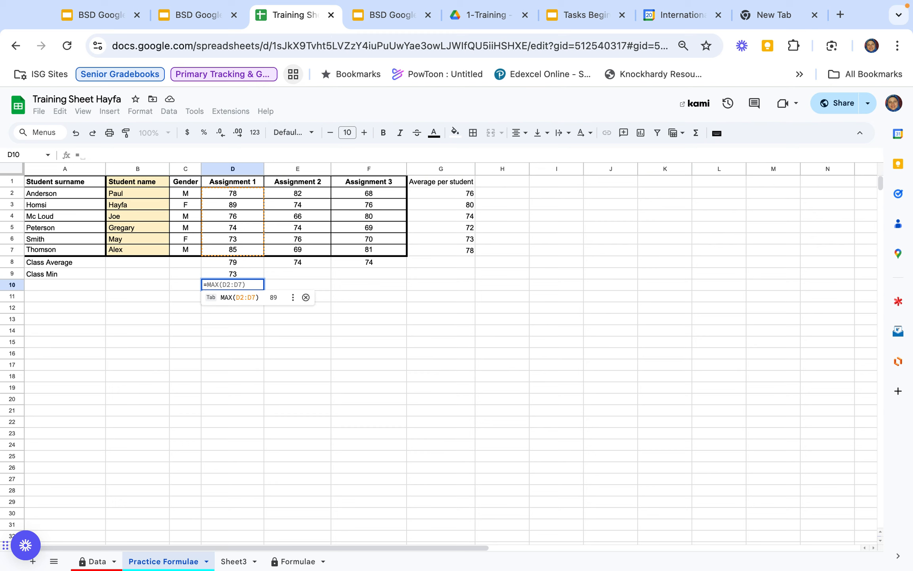
{"action": "key", "text": "Tab"}
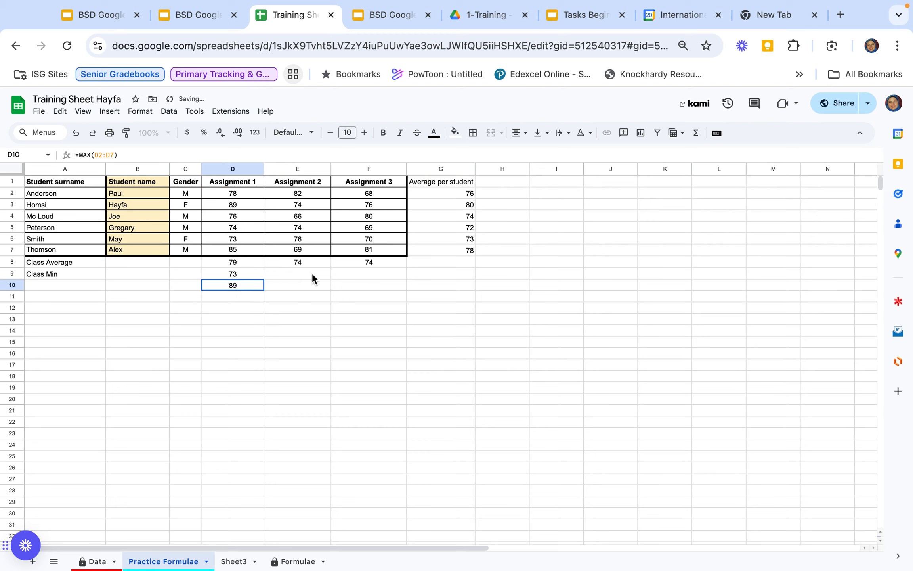
{"action": "left_click", "coordinate": [242, 299]}
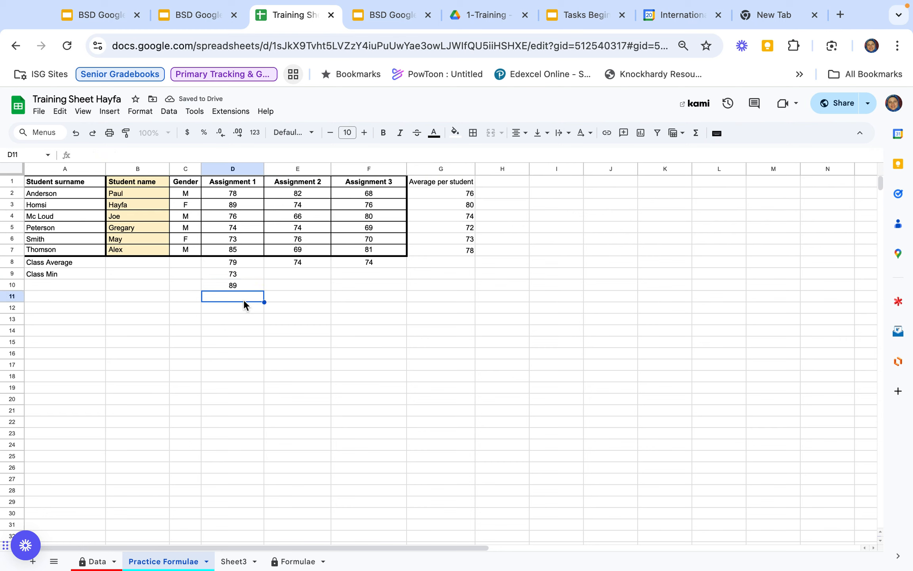
{"action": "type", "text": "="}
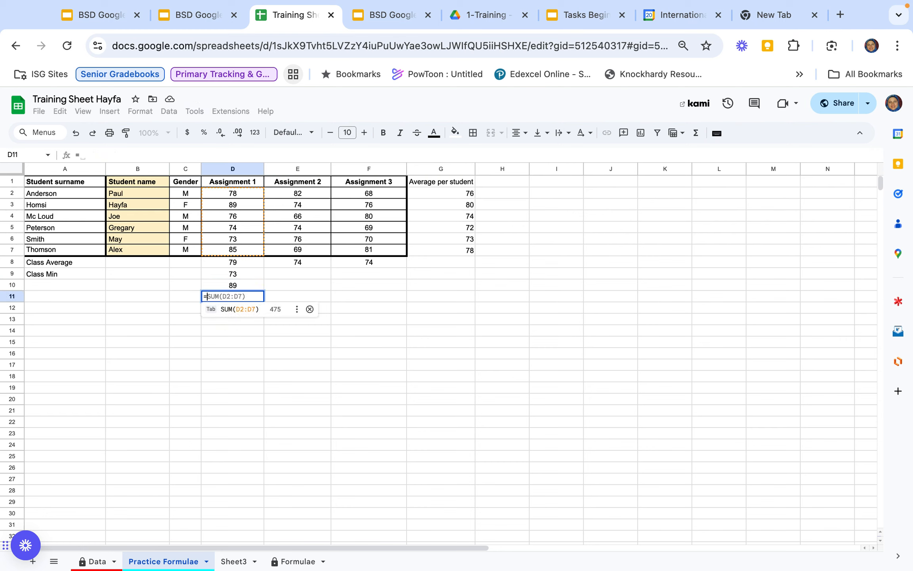
{"action": "key", "text": "Tab"}
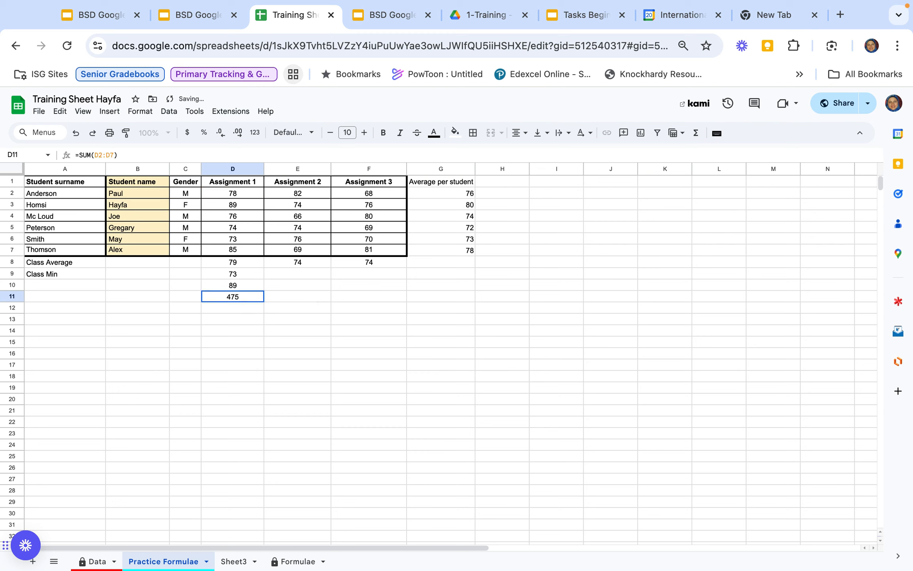
Count the Assignment 1 marks in I5 with =COUNT(D2:D7).
{"action": "left_click", "coordinate": [235, 310]}
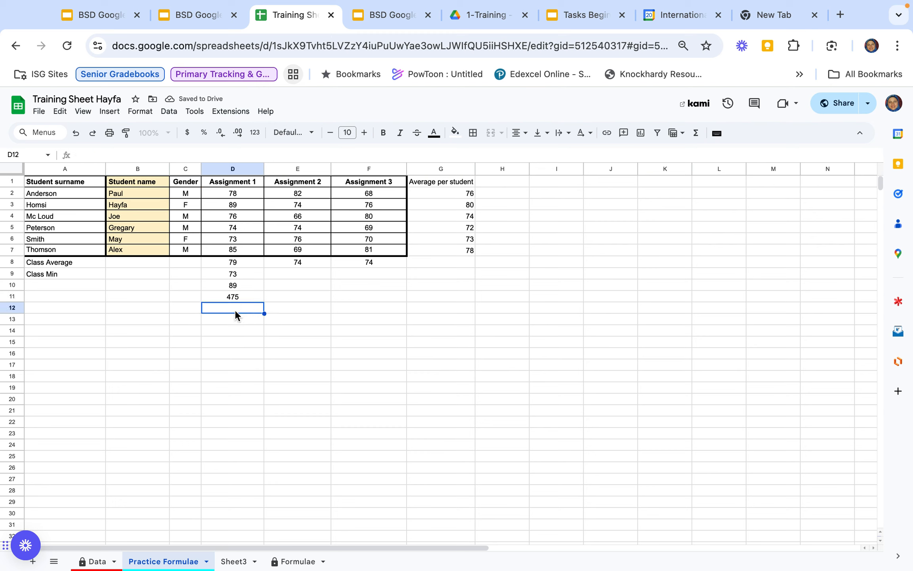
{"action": "left_click", "coordinate": [571, 229]}
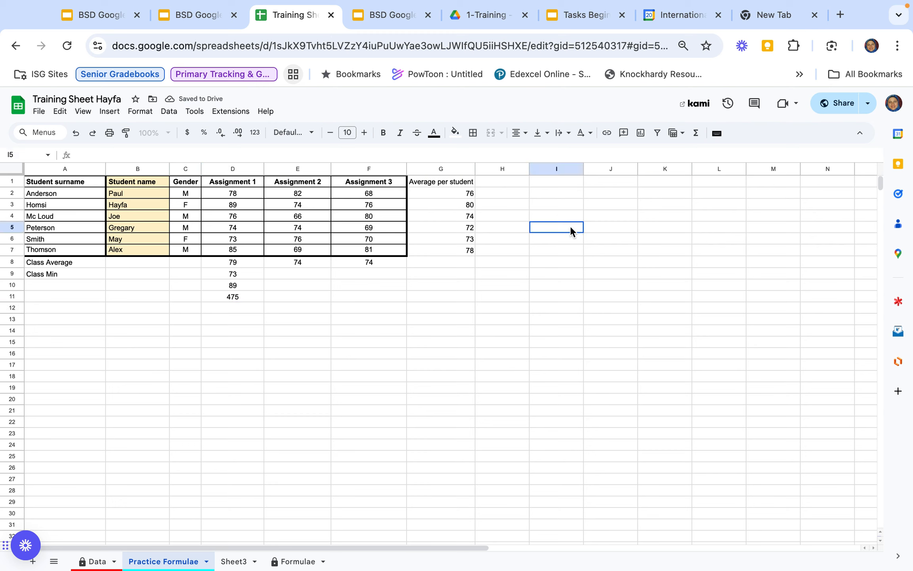
{"action": "type", "text": "="}
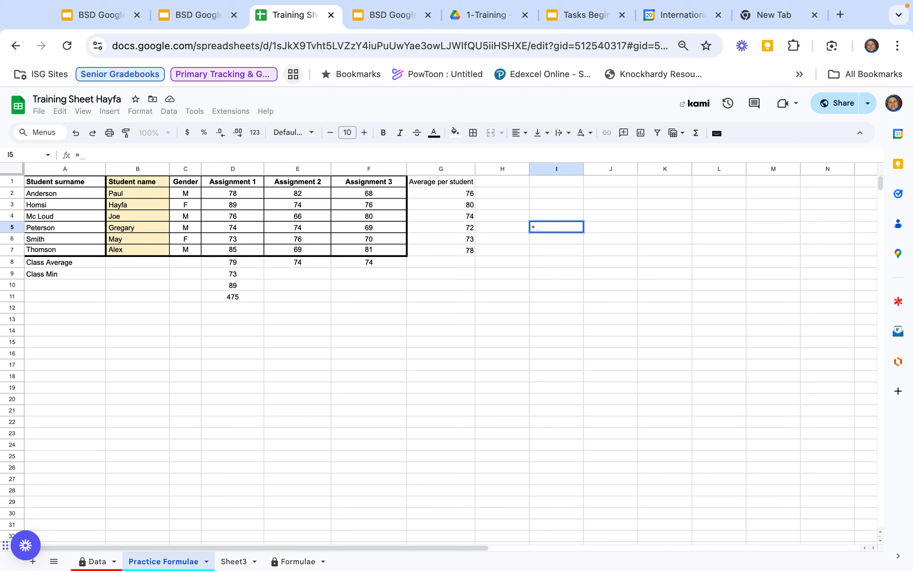
{"action": "left_click", "coordinate": [697, 133]}
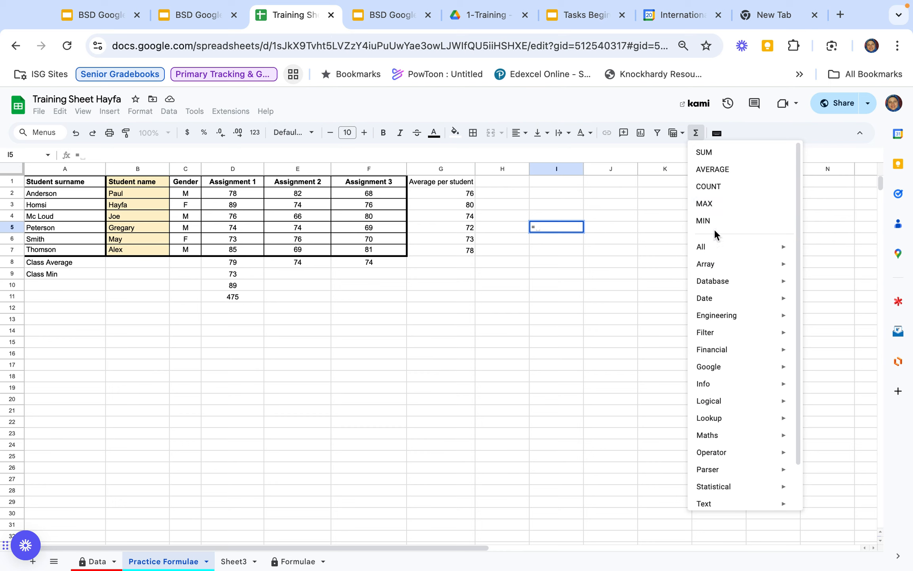
{"action": "left_click", "coordinate": [716, 185]}
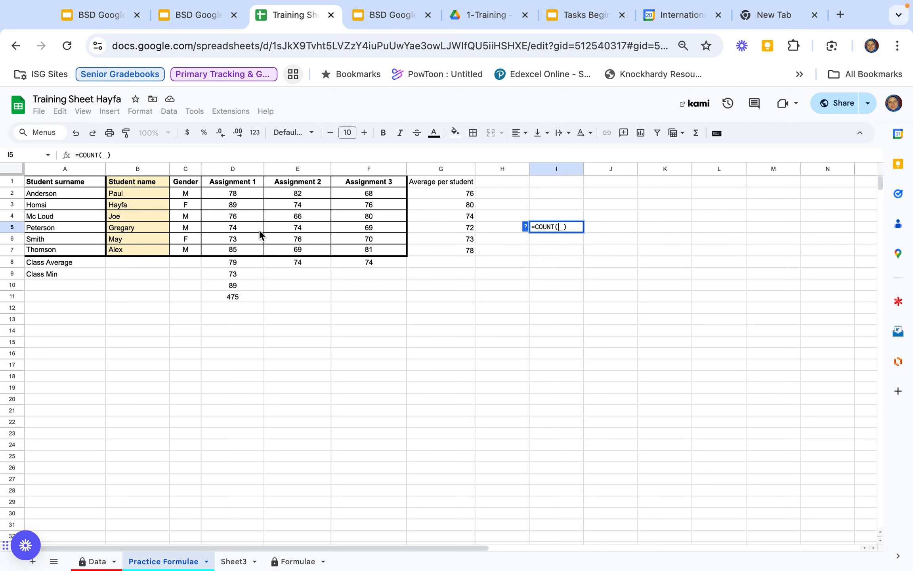
{"action": "left_click_drag", "start_coordinate": [245, 193], "coordinate": [246, 254]}
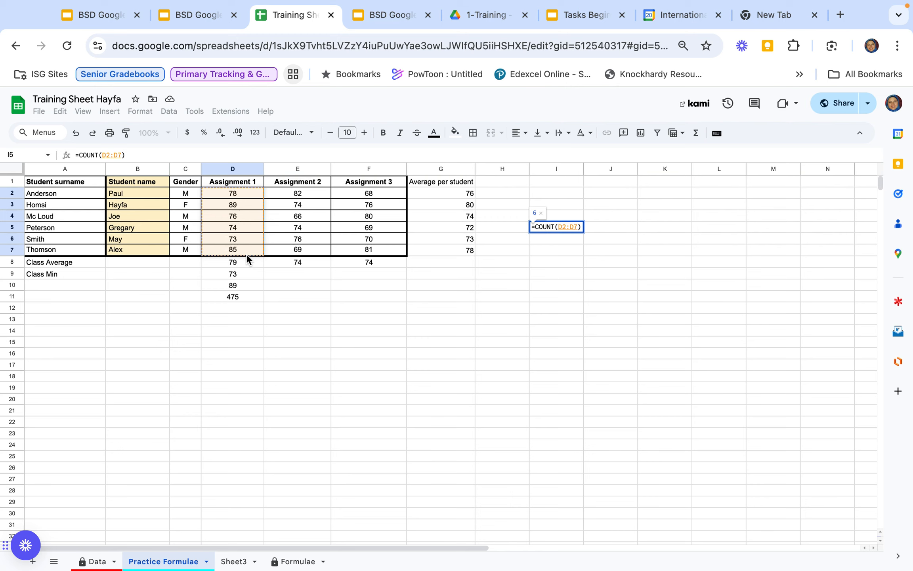
{"action": "key", "text": "Return"}
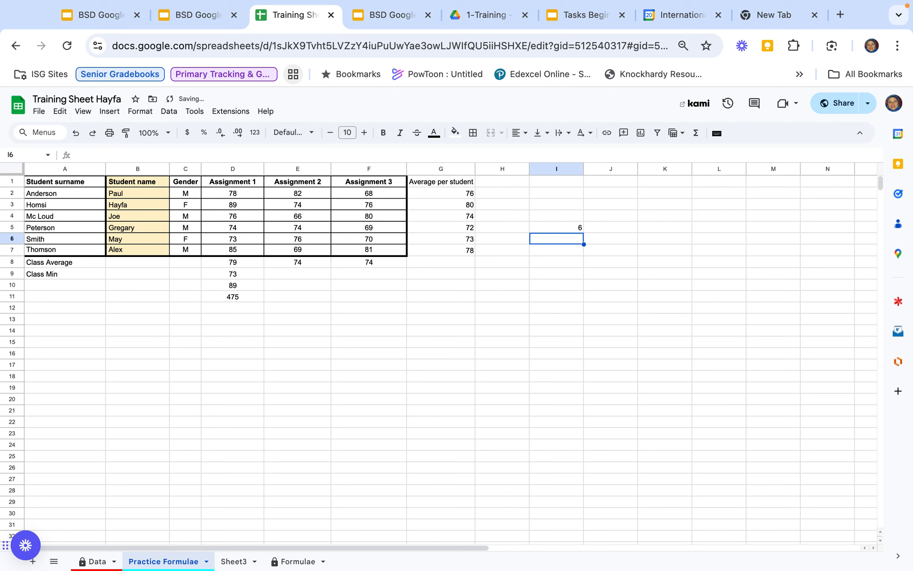
Try to count the Gender entries in I6 with =COUNT(C2:C7) and compare it with the formula in I5.
{"action": "type", "text": "="}
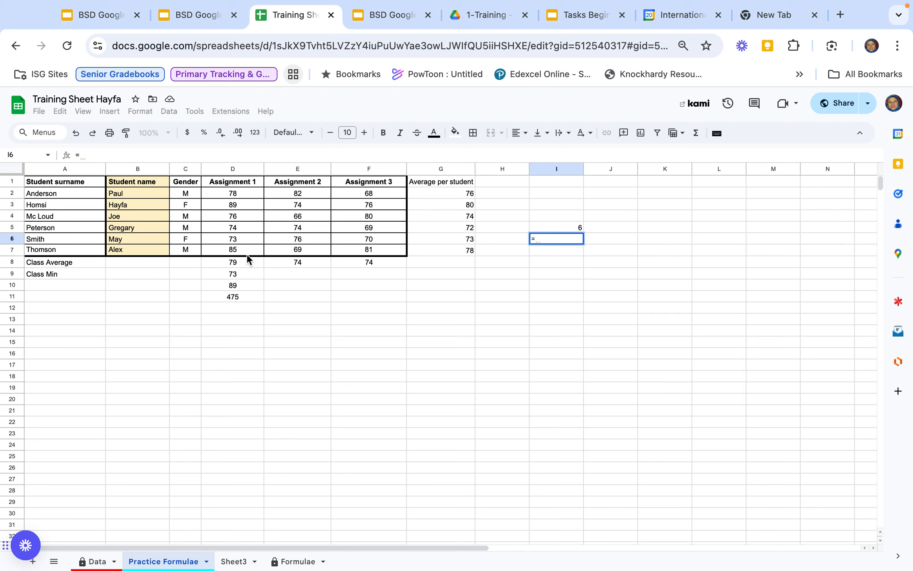
{"action": "left_click", "coordinate": [696, 133]}
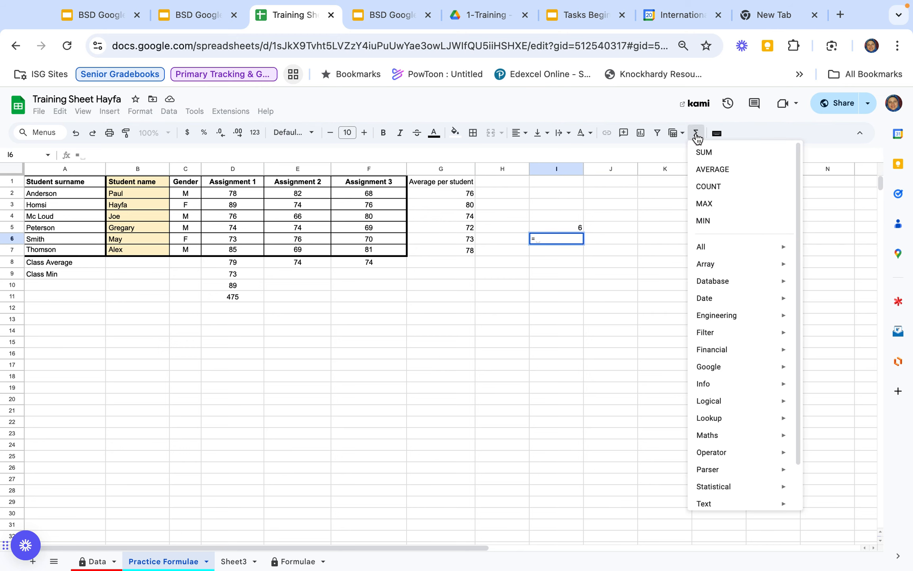
{"action": "left_click", "coordinate": [710, 186]}
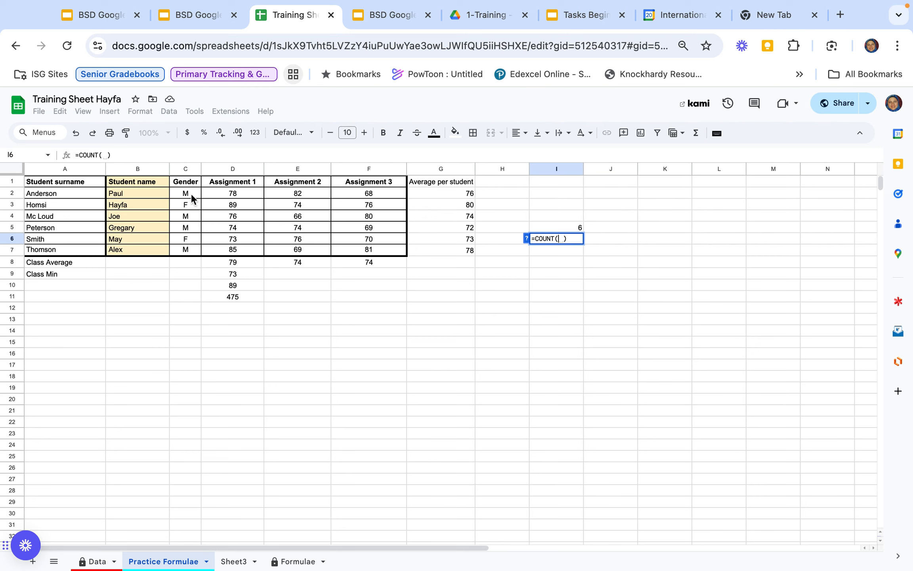
{"action": "left_click_drag", "start_coordinate": [191, 190], "coordinate": [194, 247]}
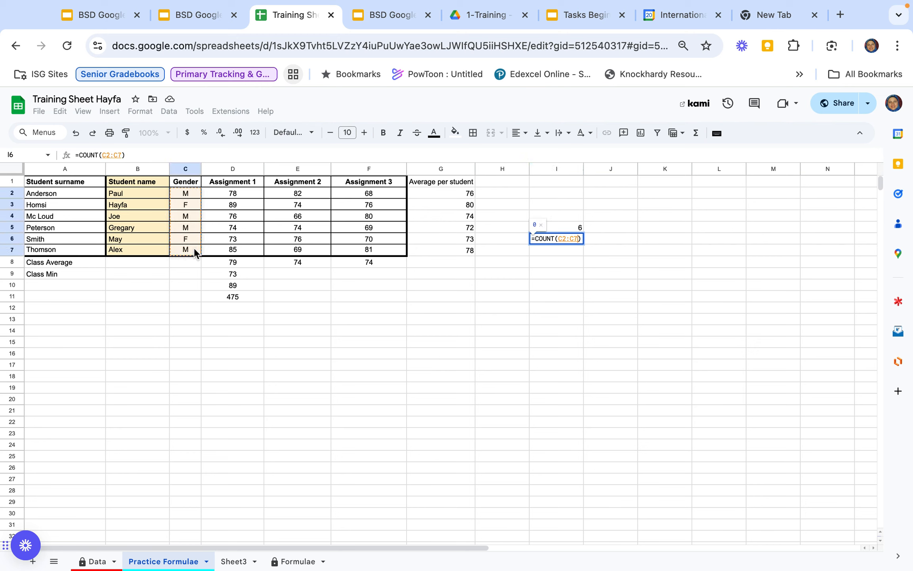
{"action": "key", "text": "Return"}
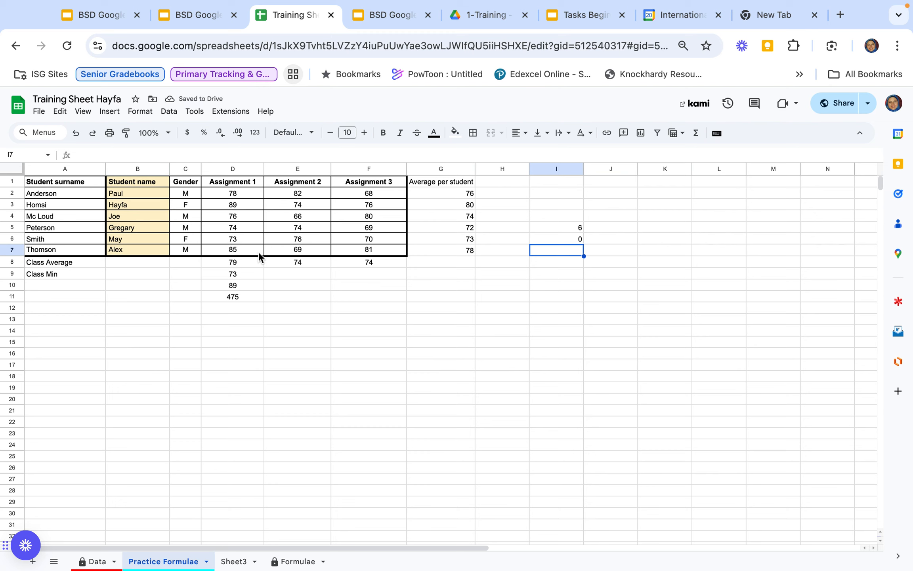
{"action": "left_click", "coordinate": [548, 229]}
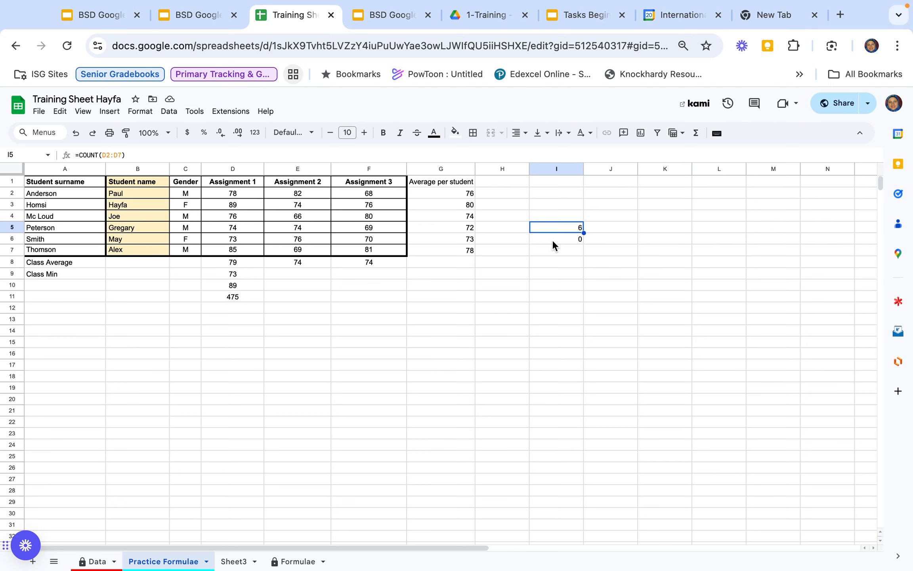
{"action": "left_click", "coordinate": [554, 242]}
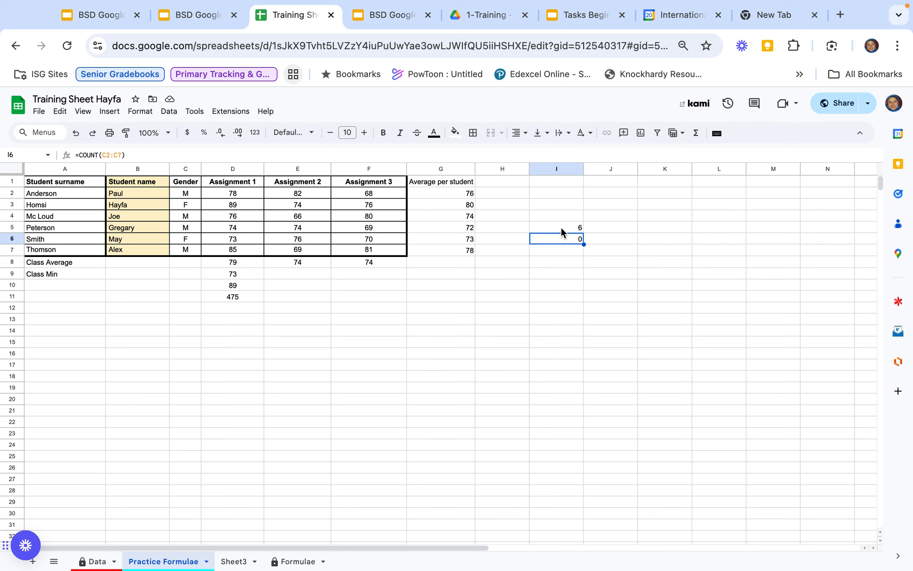
{"action": "left_click", "coordinate": [561, 227]}
Replace the formula in I6 with =COUNTA(C2:C7) to count the text entries in the Gender column.
{"action": "left_click", "coordinate": [562, 239]}
{"action": "double_click", "coordinate": [562, 239]}
{"action": "key", "text": "BackSpace"}
{"action": "key", "text": "BackSpace"}
{"action": "key", "text": "BackSpace"}
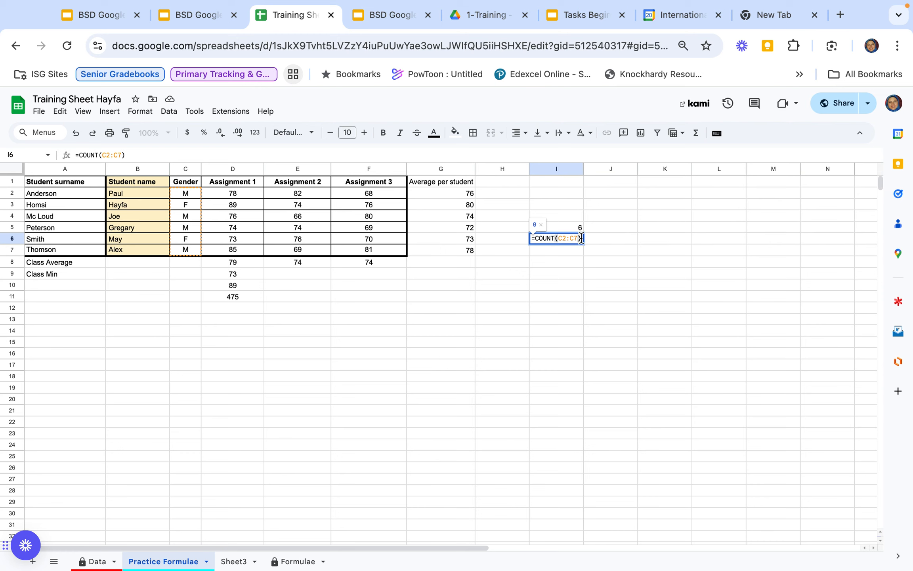
{"action": "key", "text": "BackSpace"}
{"action": "key", "text": "BackSpace"}
{"action": "key", "text": "BackSpace"}
{"action": "key", "text": "BackSpace"}
{"action": "key", "text": "BackSpace"}
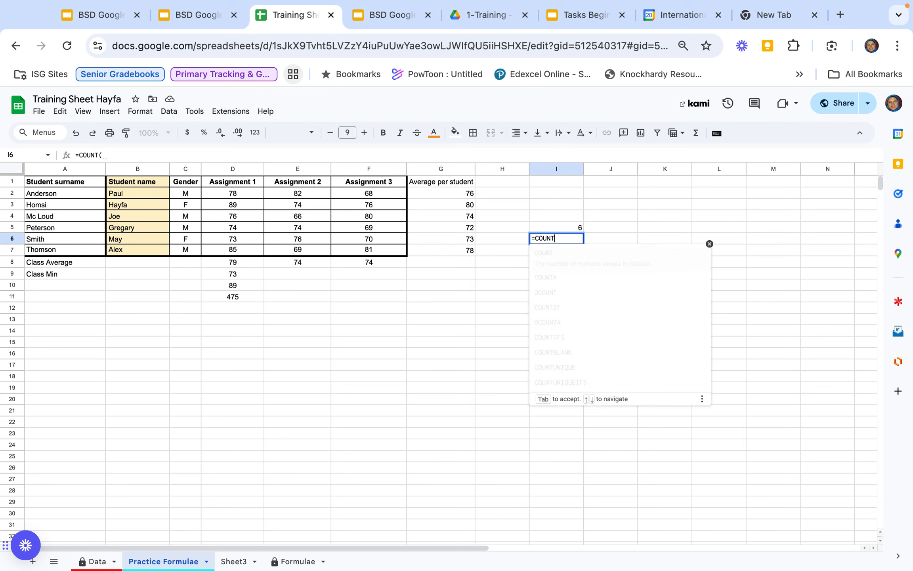
{"action": "type", "text": "T"}
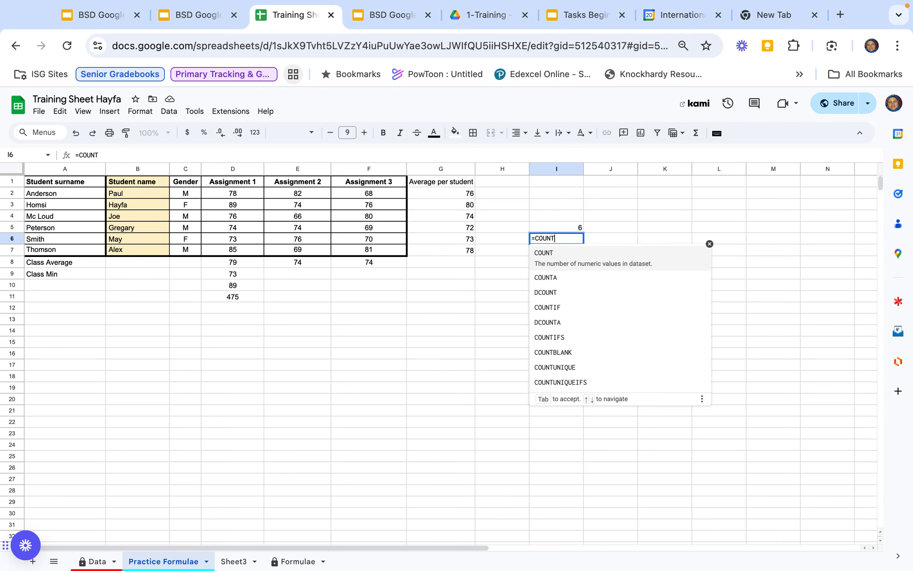
{"action": "left_click", "coordinate": [570, 272]}
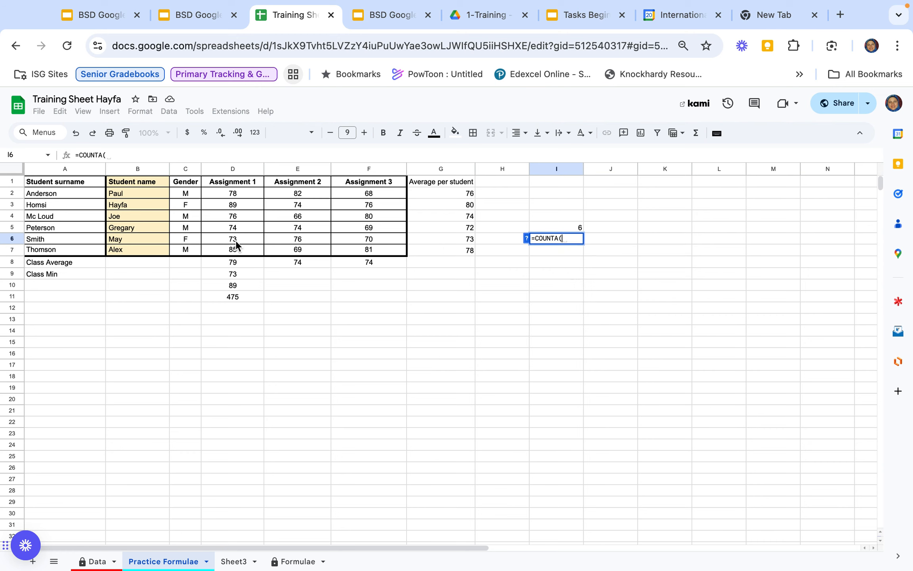
{"action": "left_click_drag", "start_coordinate": [190, 192], "coordinate": [194, 249]}
{"action": "type", "text": ")"}
{"action": "key", "text": "Return"}
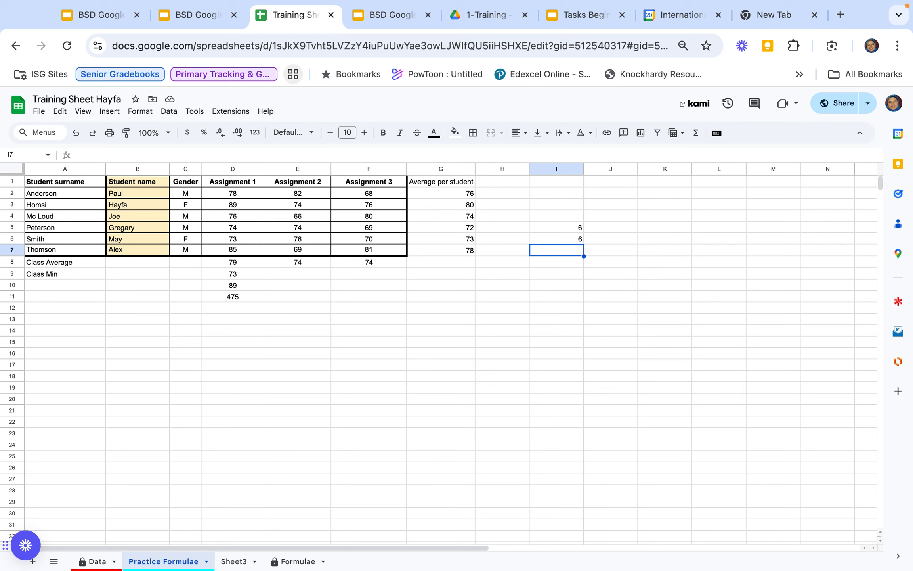
Count the male students in I7 with =COUNTIF(C2:C7,"M").
{"action": "type", "text": "=Coun"}
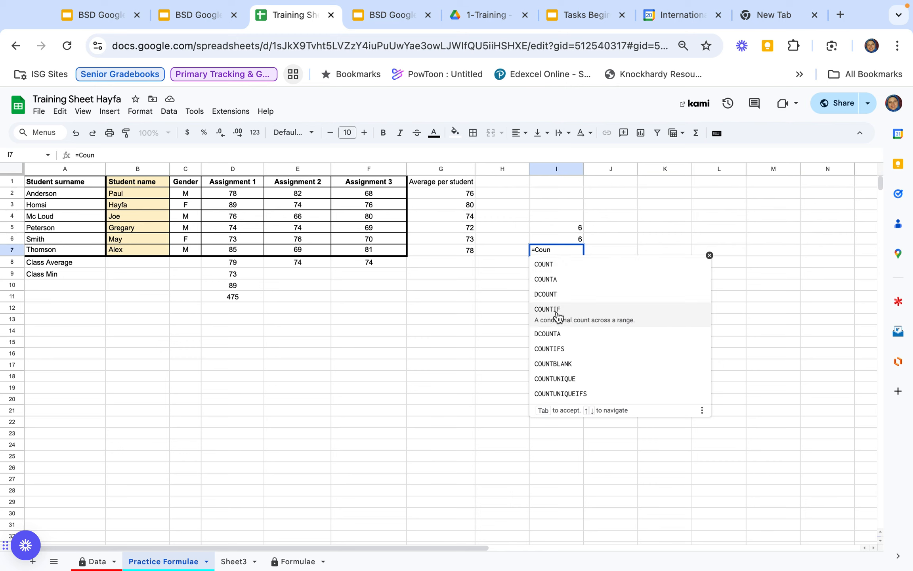
{"action": "left_click", "coordinate": [558, 313]}
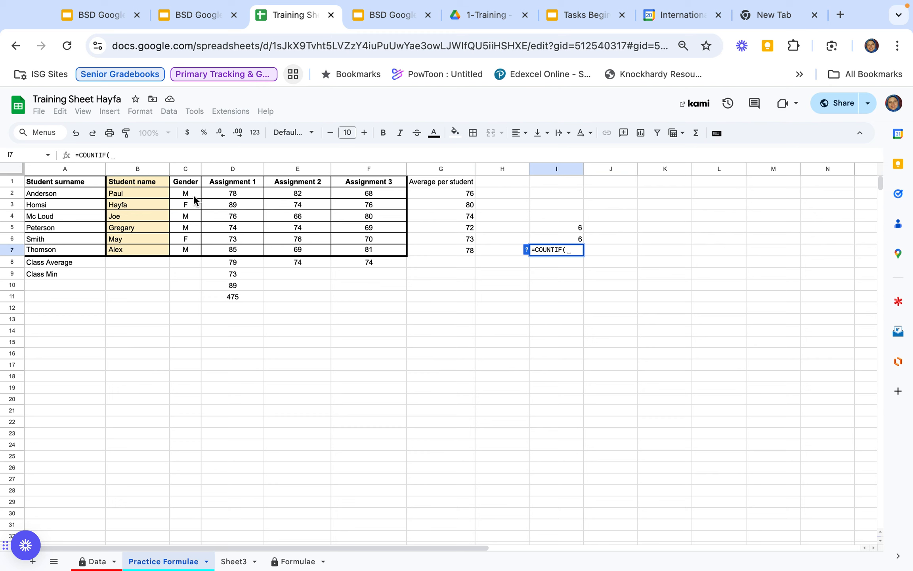
{"action": "left_click_drag", "start_coordinate": [191, 192], "coordinate": [195, 255]}
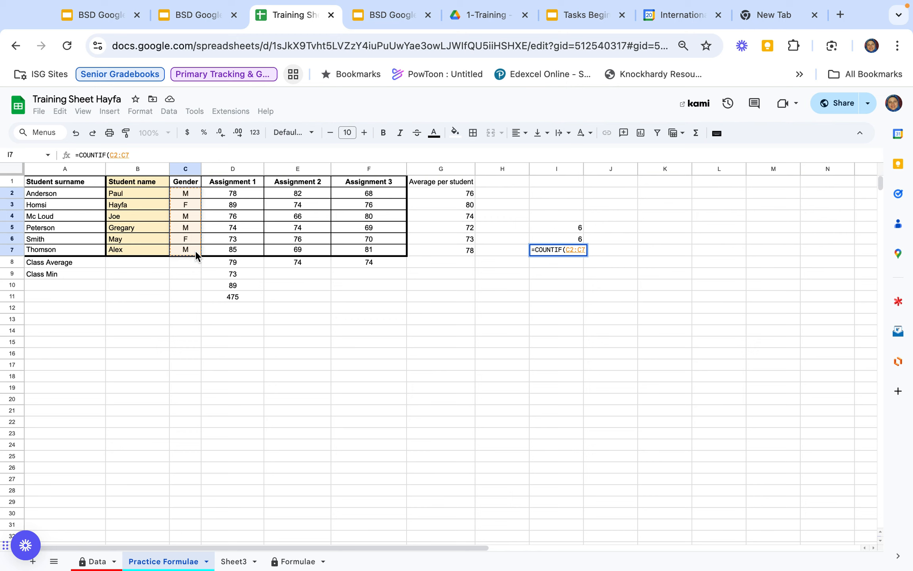
{"action": "type", "text": ","}
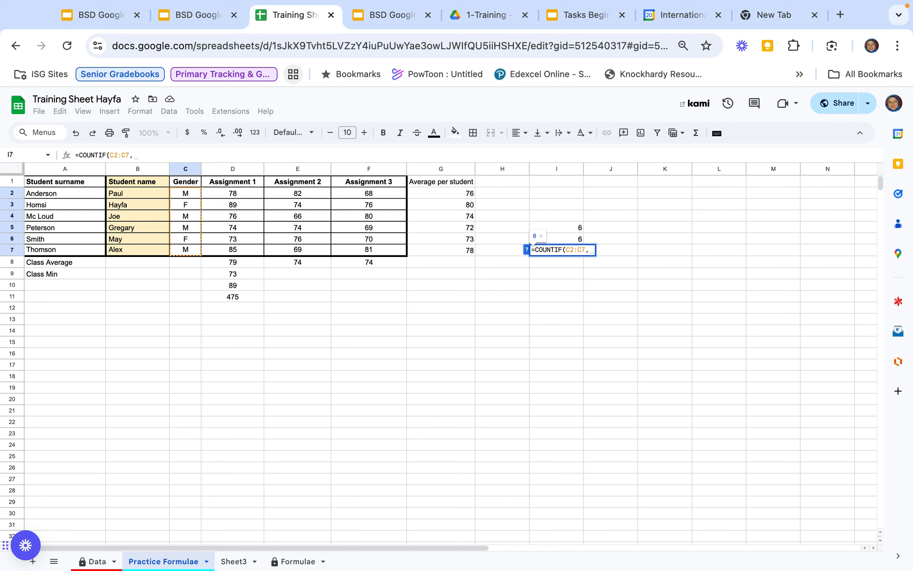
{"action": "type", "text": "\""}
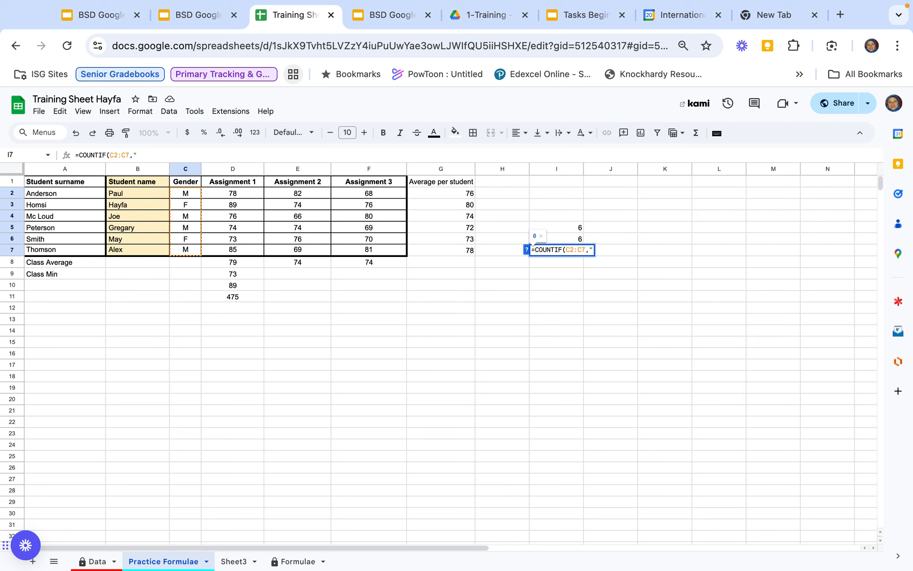
{"action": "type", "text": "M\")"}
{"action": "key", "text": "Return"}
{"action": "left_click", "coordinate": [573, 250]}
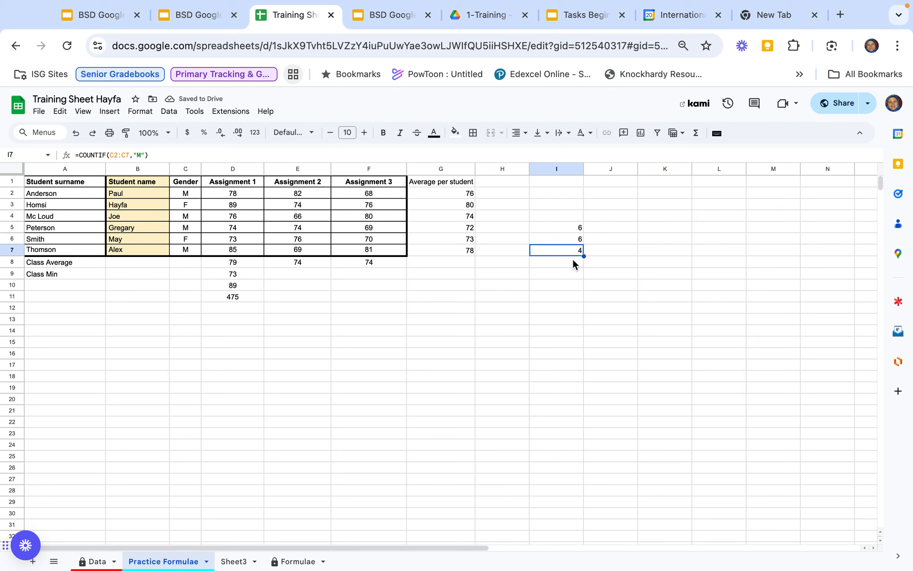
Count the female students in I8 with =COUNTIF(C2:C7,"F").
{"action": "left_click", "coordinate": [573, 260]}
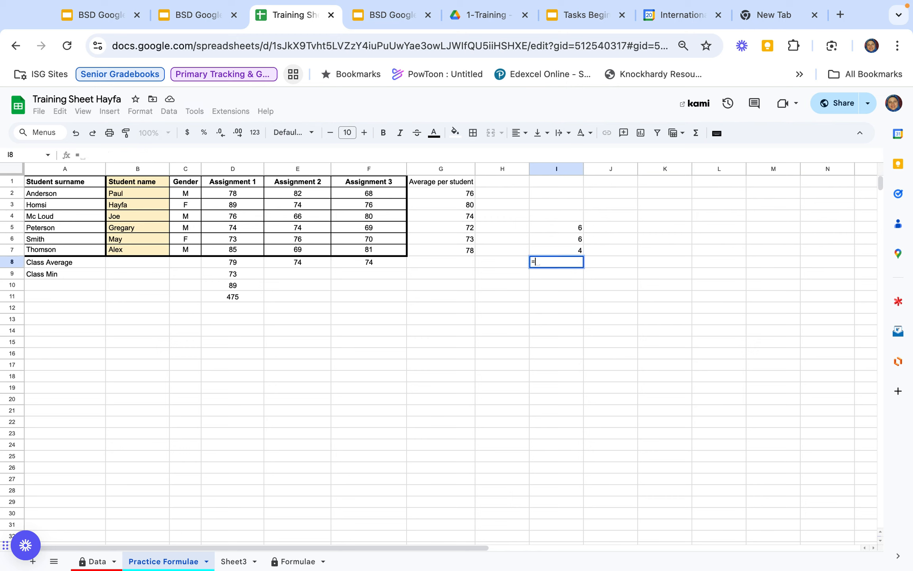
{"action": "type", "text": "=COU"}
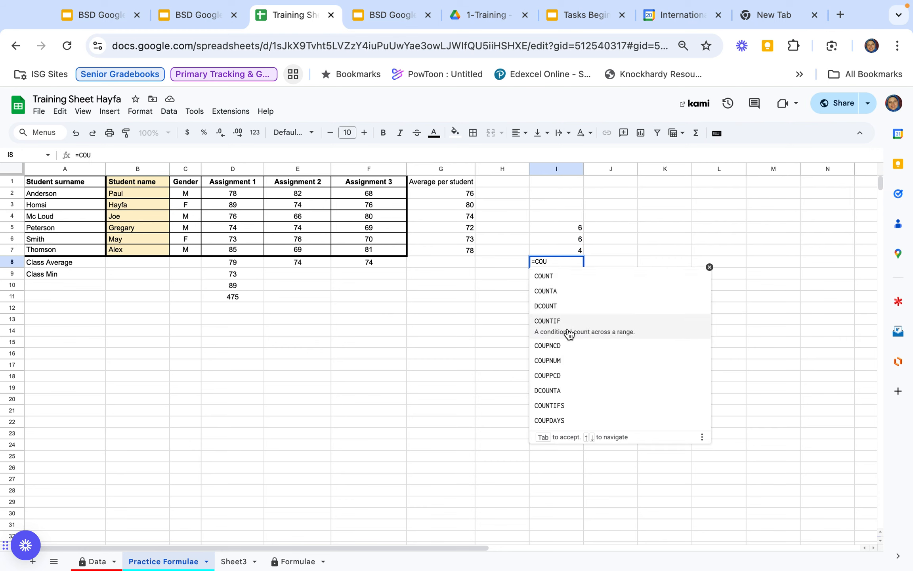
{"action": "left_click", "coordinate": [568, 329]}
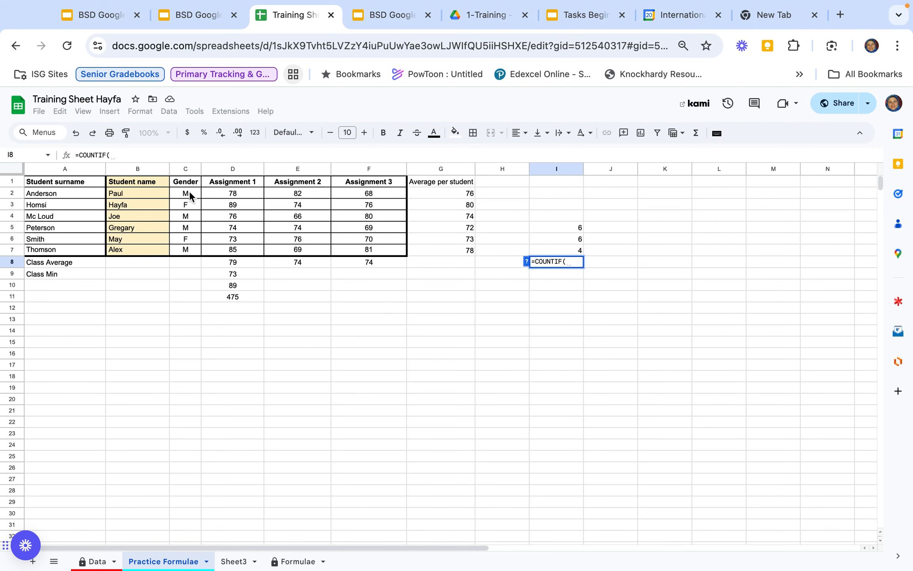
{"action": "left_click_drag", "start_coordinate": [189, 193], "coordinate": [189, 249]}
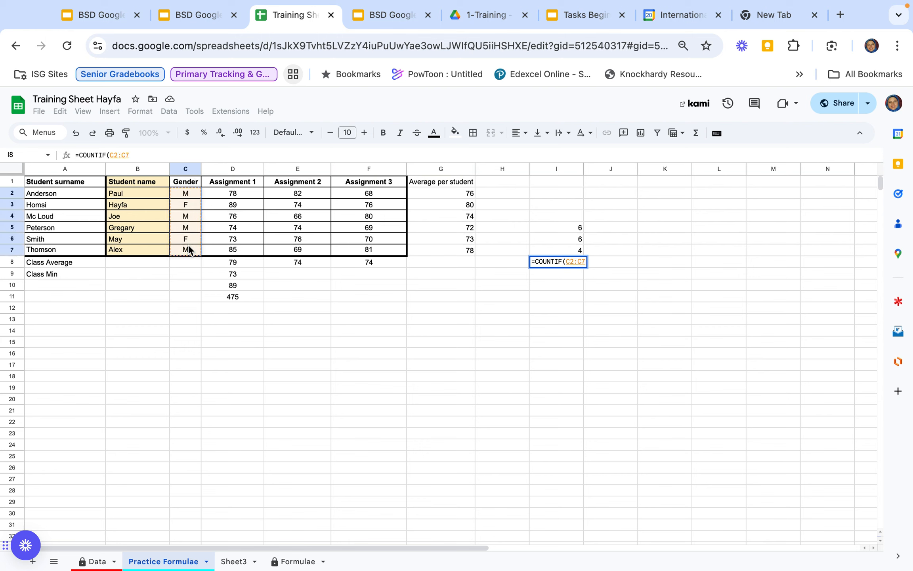
{"action": "type", "text": ",\""}
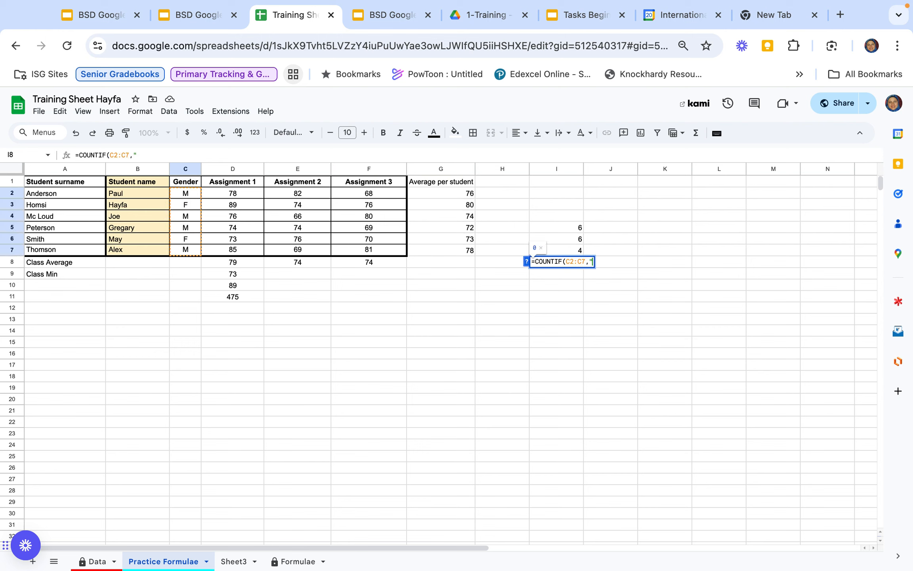
{"action": "type", "text": "F\")"}
{"action": "key", "text": "Return"}
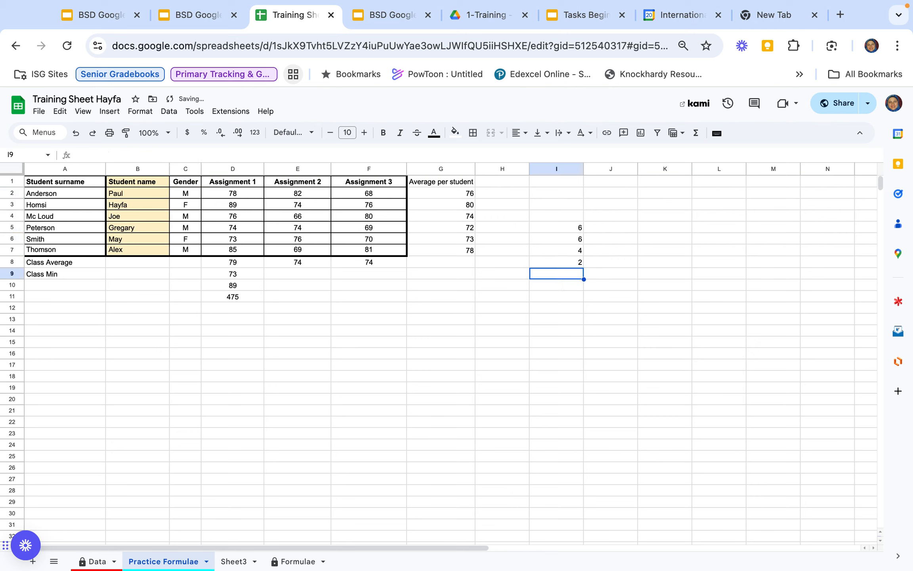
Label the gender counts by entering "Males" in H7 and "Females" in H8.
{"action": "left_click", "coordinate": [511, 251]}
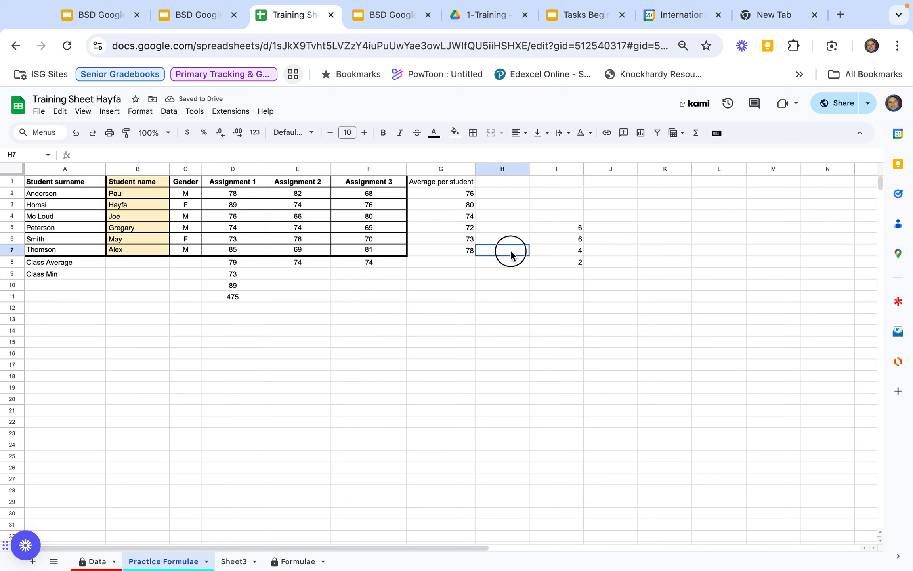
{"action": "type", "text": "Males"}
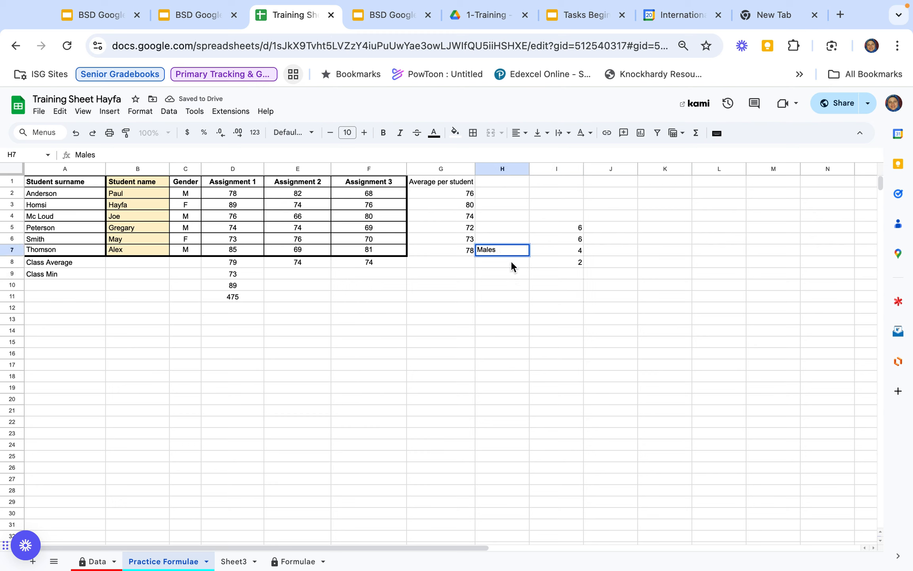
{"action": "left_click", "coordinate": [511, 262]}
{"action": "type", "text": "Females"}
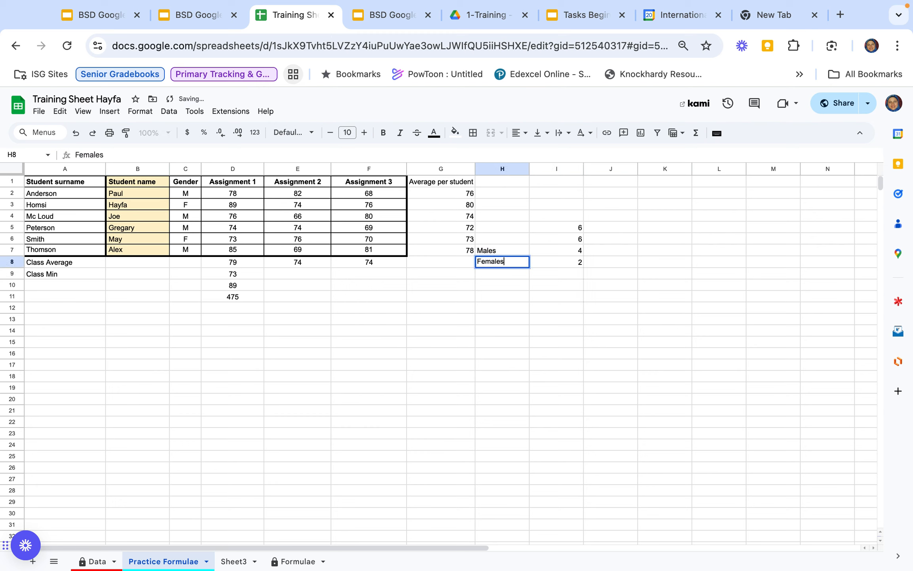
{"action": "left_click", "coordinate": [519, 295]}
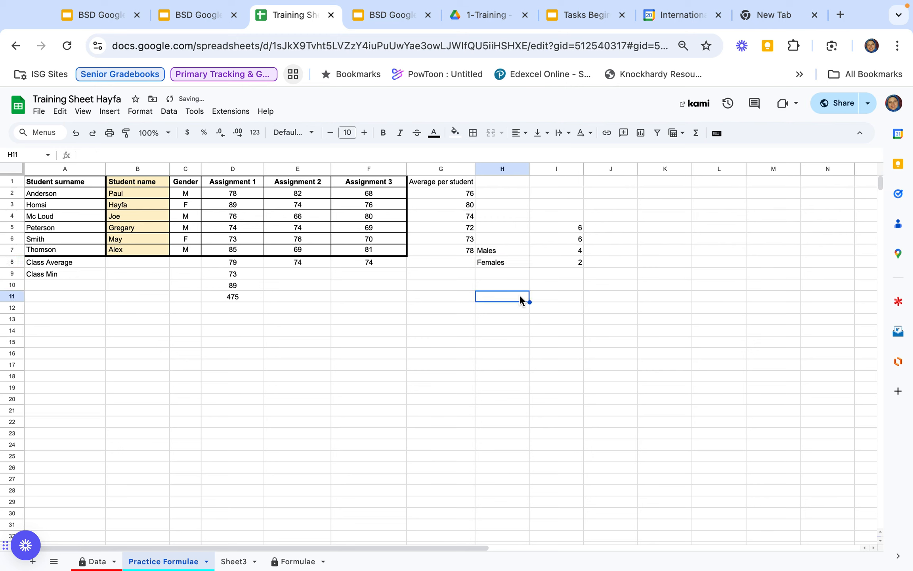
Review the COUNTIF formulas behind the male and female counts in I7 and I8.
{"action": "left_click", "coordinate": [502, 266]}
{"action": "left_click", "coordinate": [574, 262]}
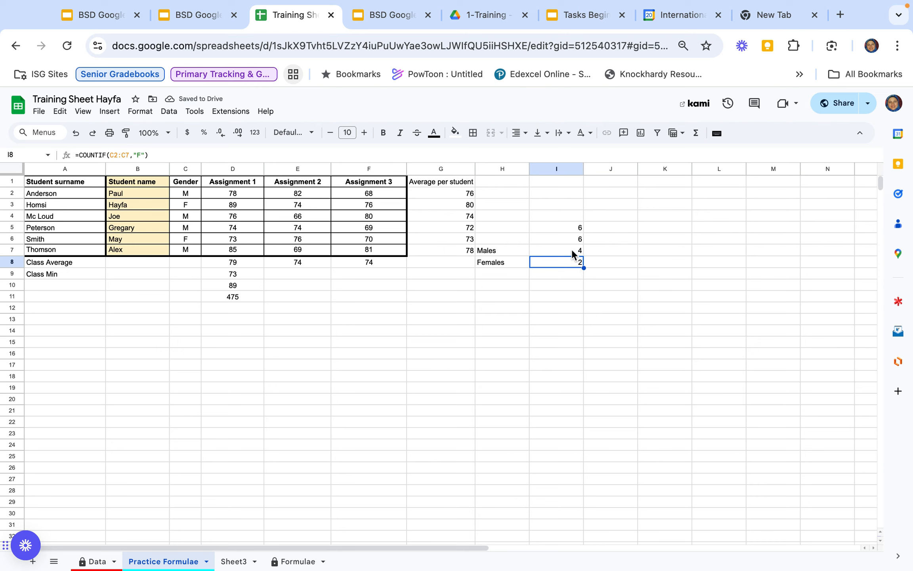
{"action": "left_click", "coordinate": [572, 249]}
{"action": "left_click", "coordinate": [573, 265]}
{"action": "left_click", "coordinate": [520, 238]}
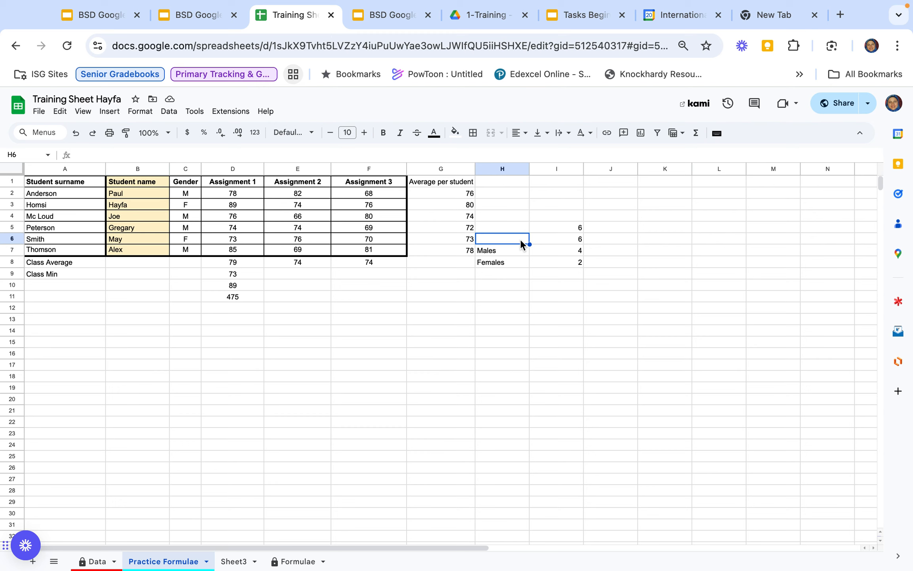
{"action": "left_click", "coordinate": [519, 229]}
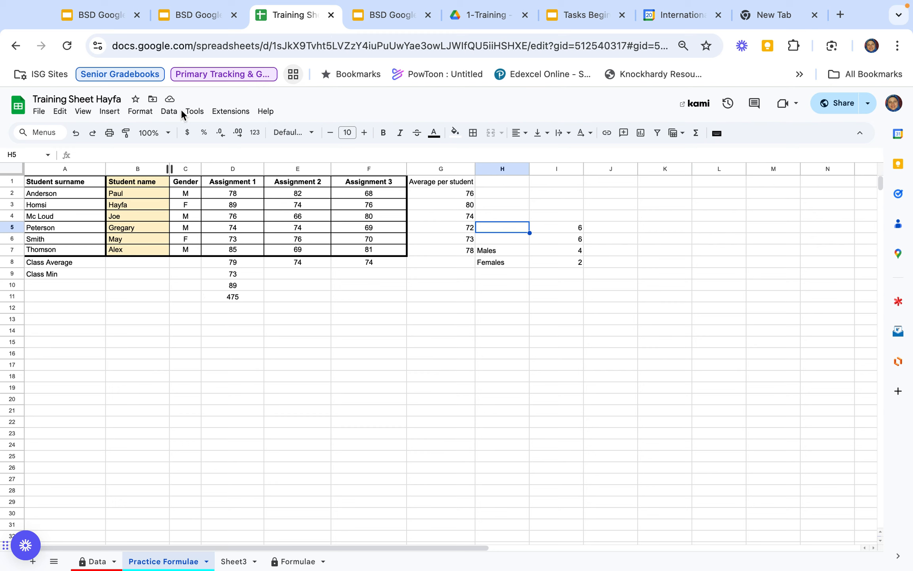
Switch to the BSD Google Training Beginners Session 2 presentation in Google Slides and present the Google Sheets Task slide as a slideshow.
{"action": "left_click", "coordinate": [195, 17]}
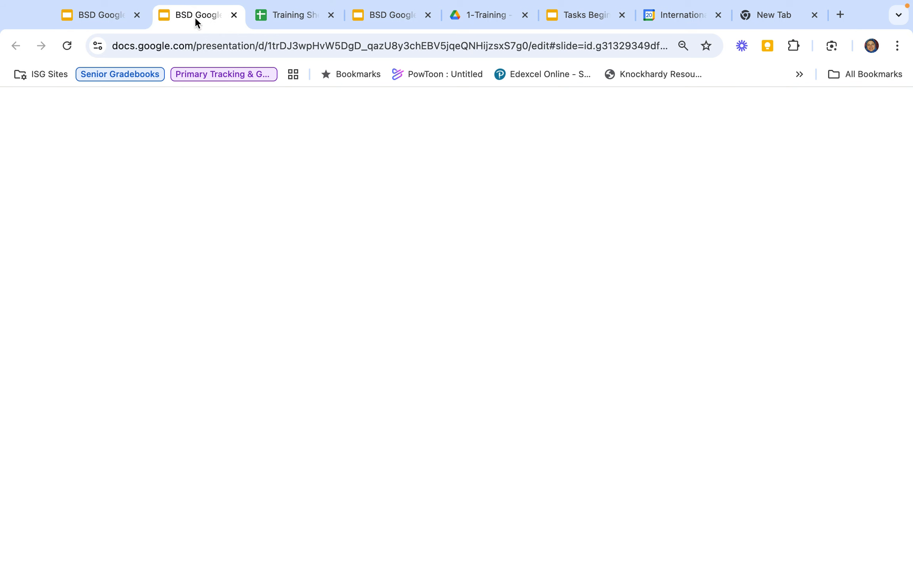
{"action": "left_click", "coordinate": [101, 18]}
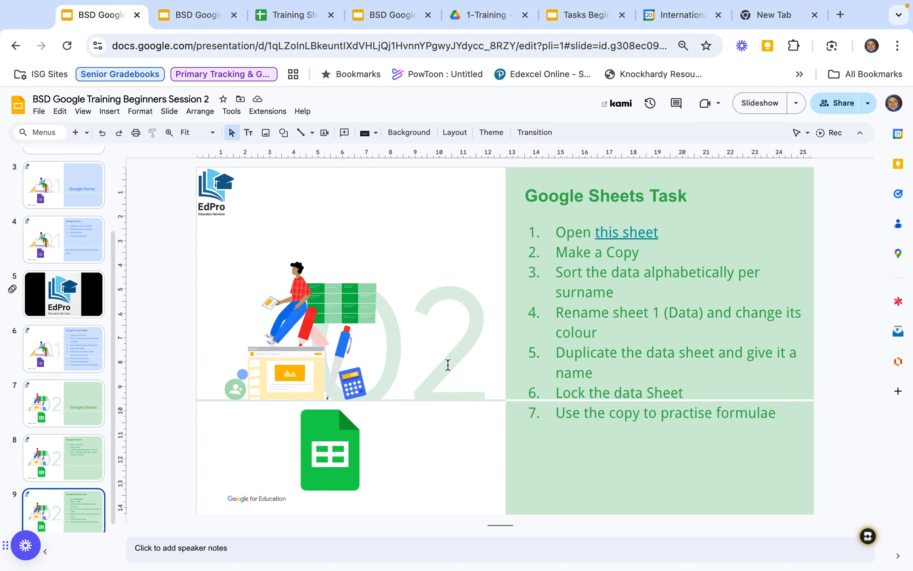
{"action": "left_click", "coordinate": [764, 103]}
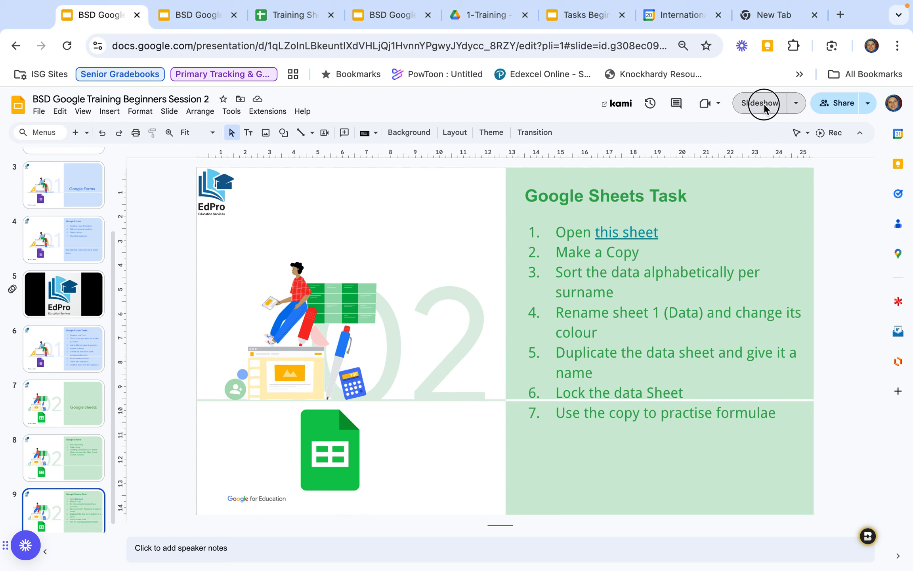